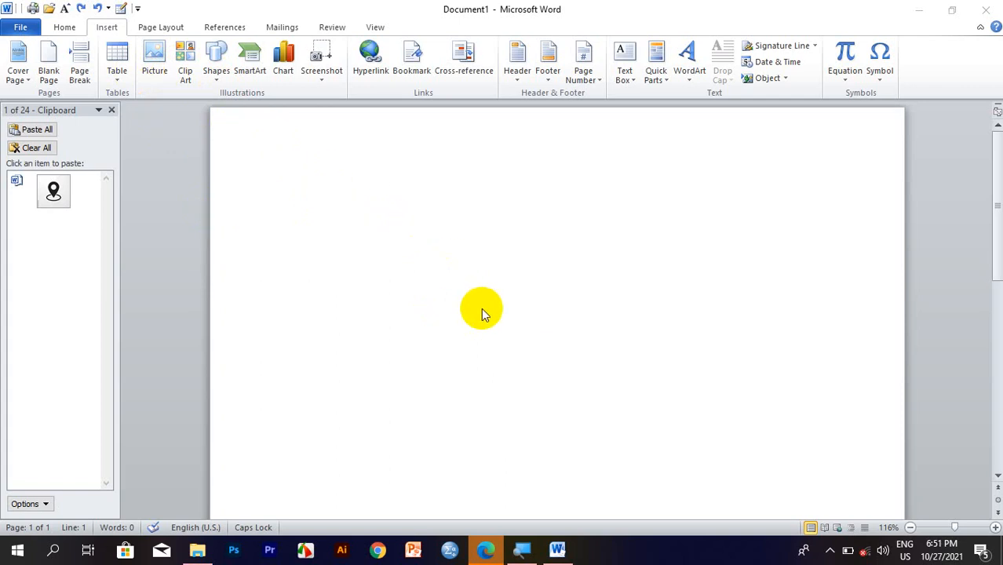
- Close the Clipboard pane, open Clip Art, and list the whole collection by searching with an empty search term
{"action": "left_click", "coordinate": [111, 110]}
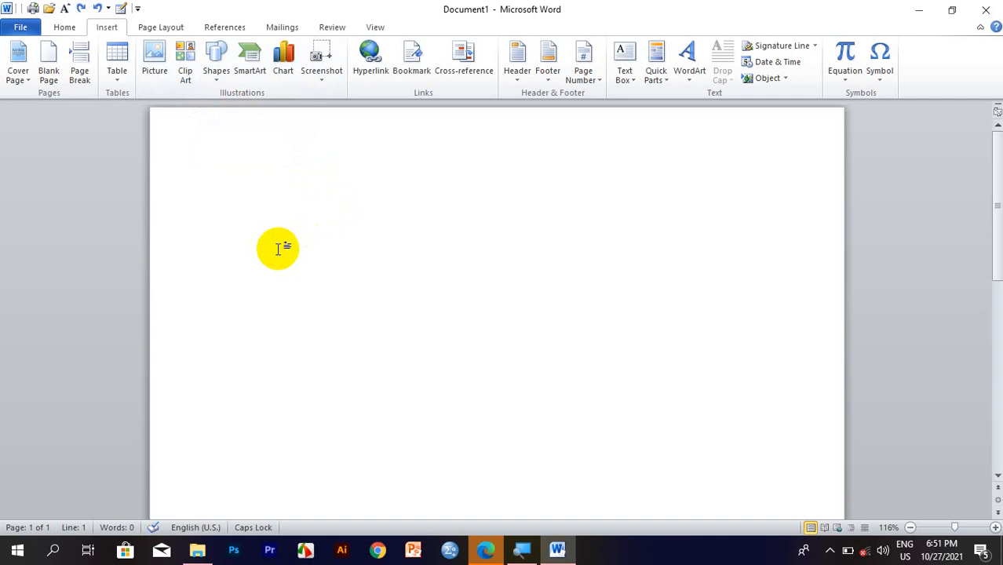
{"action": "left_click", "coordinate": [189, 57]}
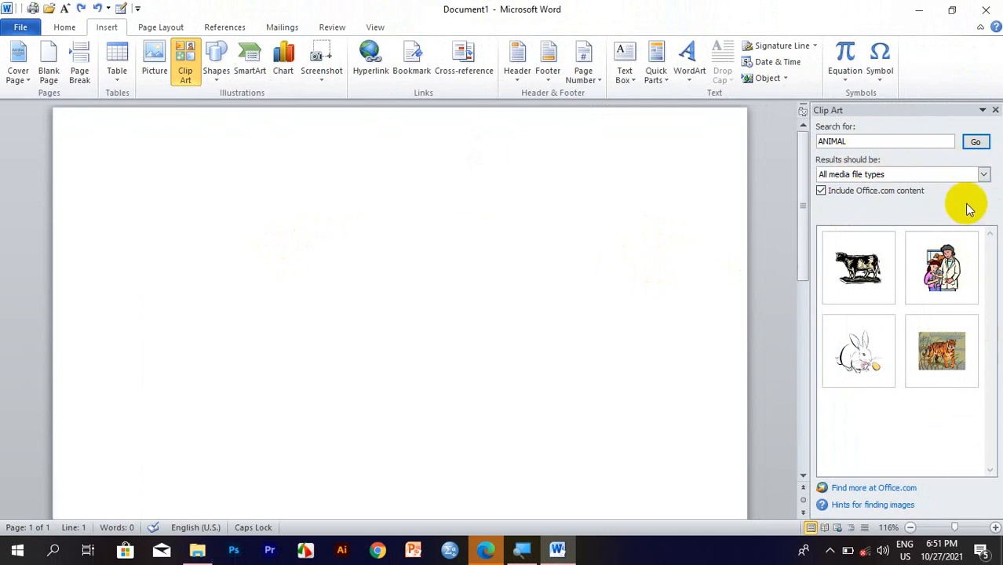
{"action": "left_click", "coordinate": [913, 143]}
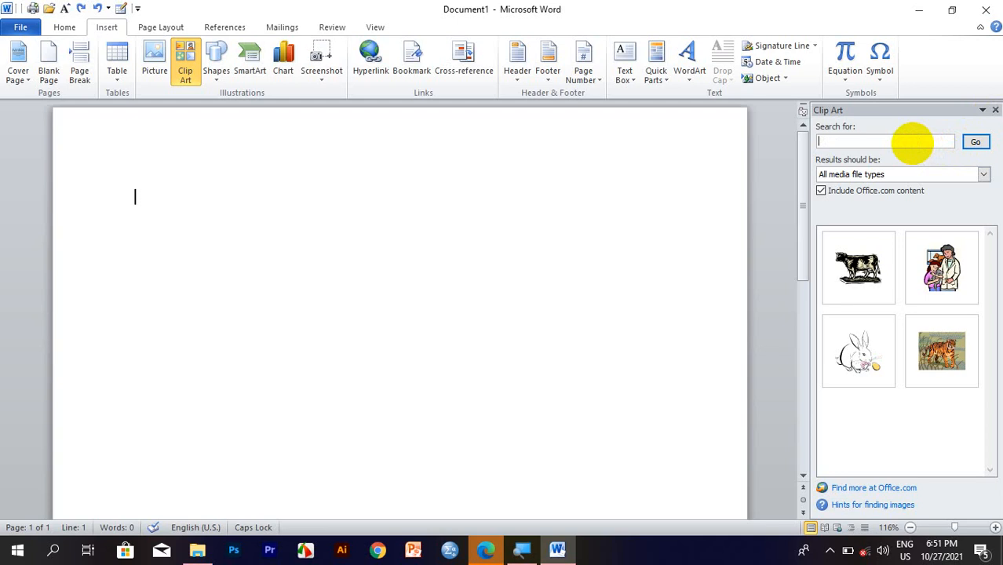
{"action": "key", "text": "Return"}
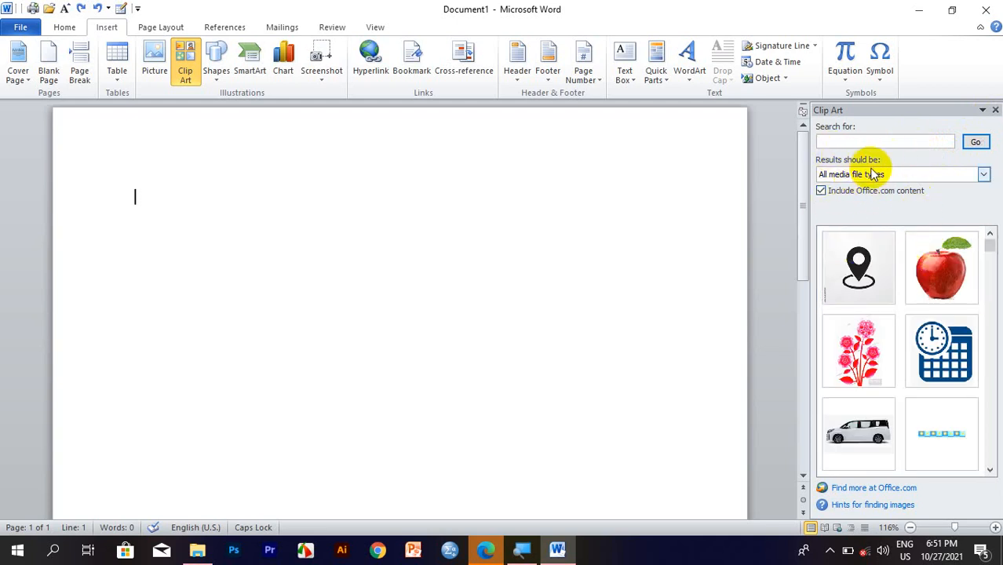
{"action": "left_click", "coordinate": [858, 141]}
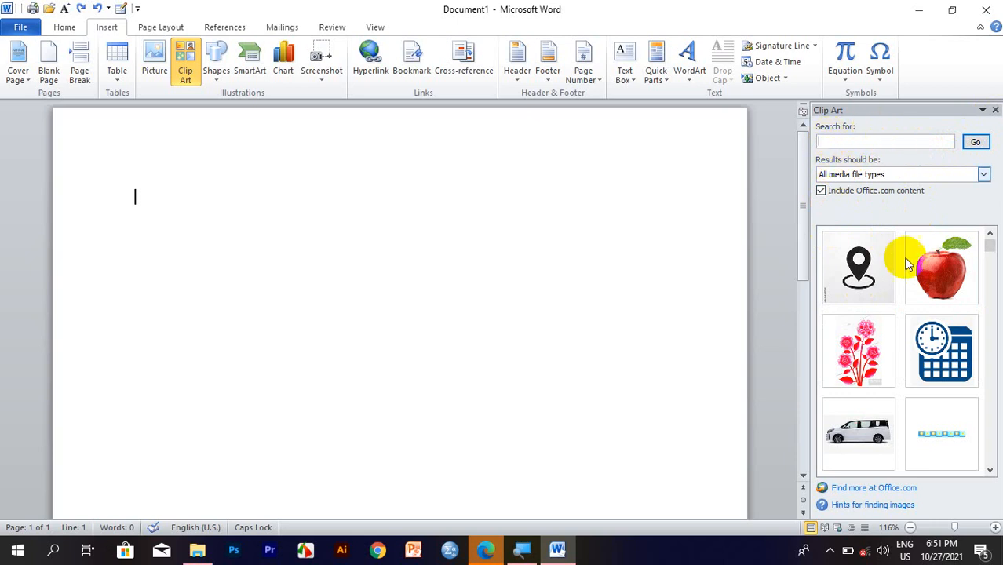
- Insert the volleyball, teacher and hammer clip art, and shrink the hammer picture to about 2.07" high by 1.48" wide
{"action": "left_click_drag", "start_coordinate": [988, 244], "coordinate": [989, 303]}
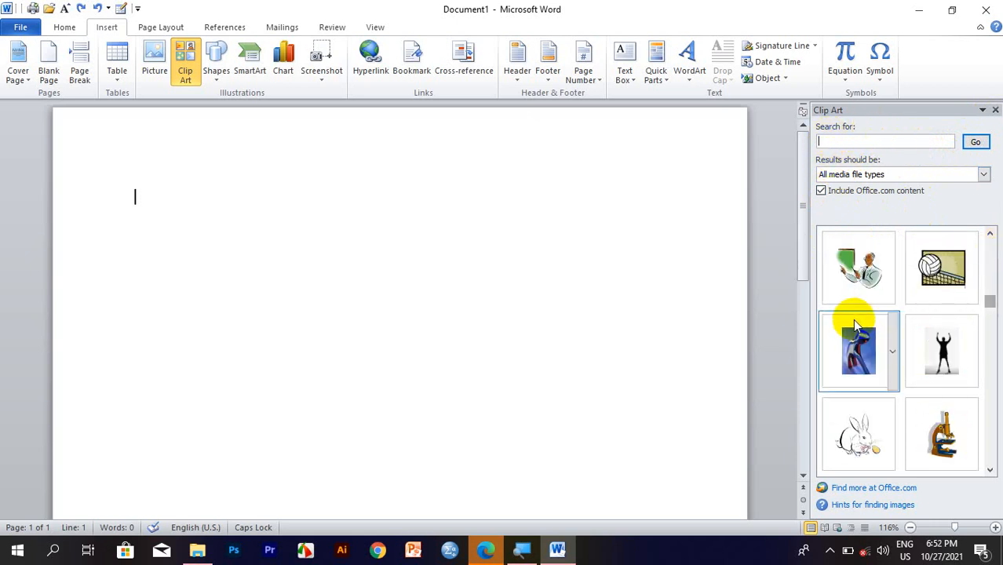
{"action": "left_click", "coordinate": [944, 281]}
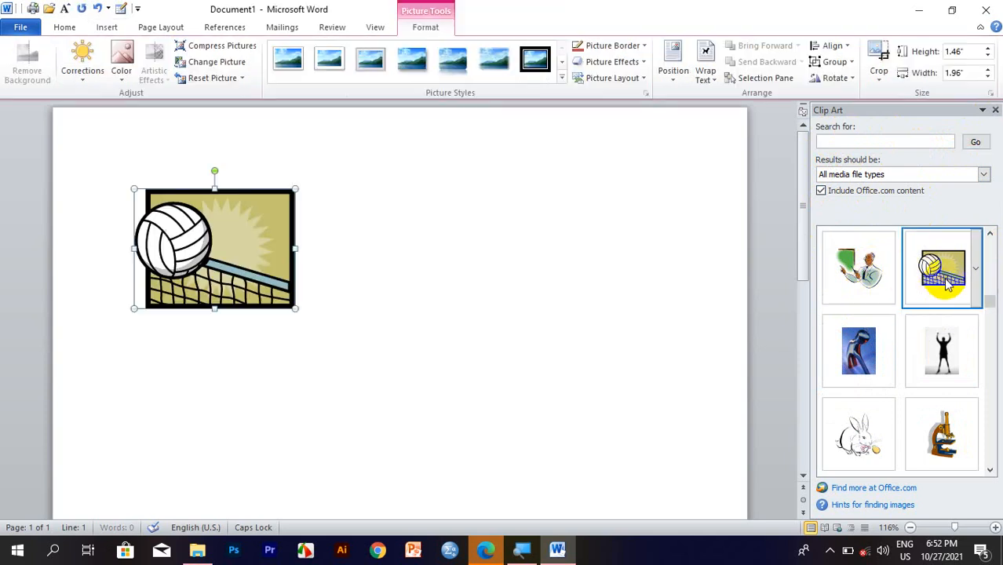
{"action": "left_click", "coordinate": [871, 271]}
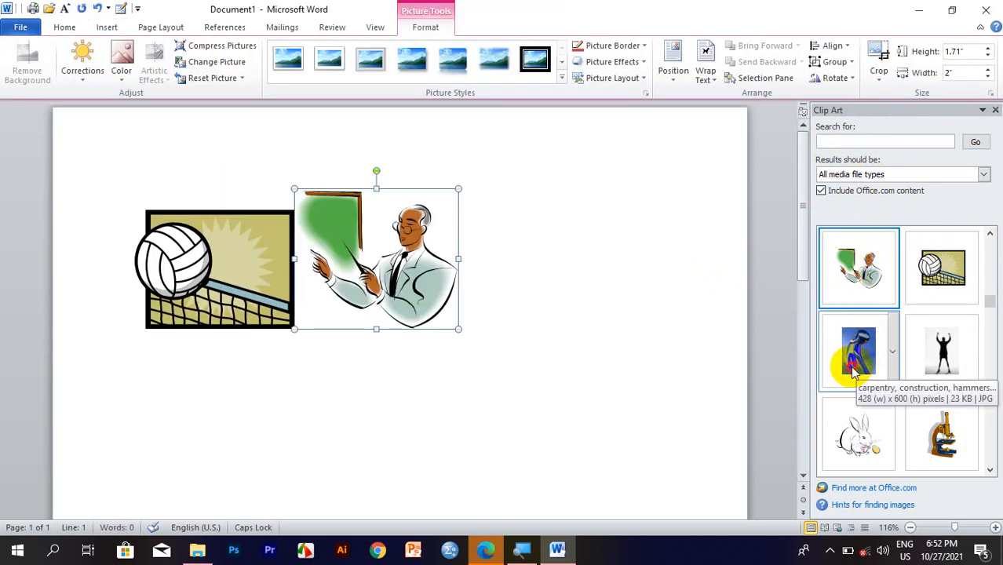
{"action": "left_click", "coordinate": [872, 382]}
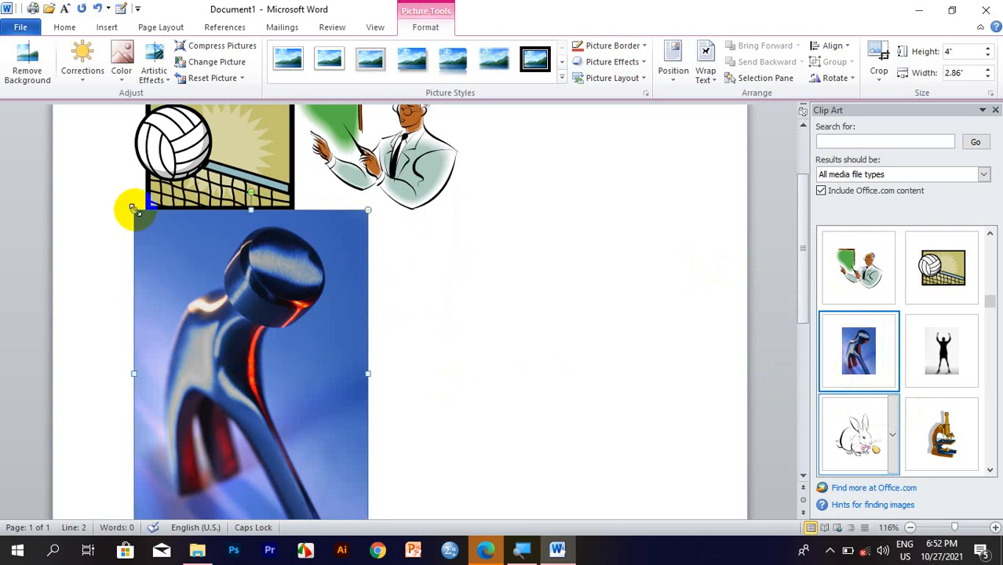
{"action": "left_click_drag", "start_coordinate": [134, 210], "coordinate": [245, 365]}
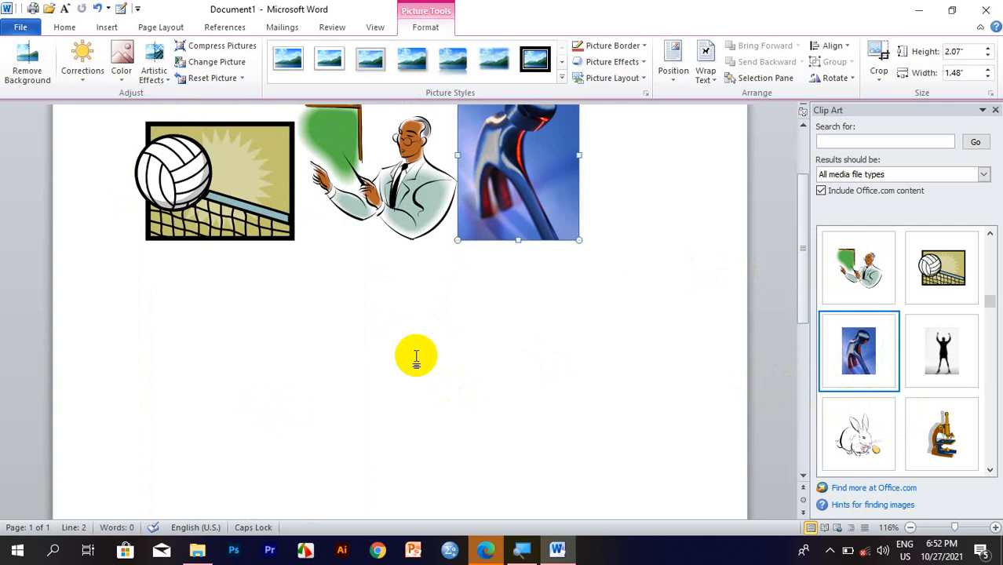
- Insert the microscope clip art, set its text wrapping to In Front of Text, and move it below the teacher picture
{"action": "left_click", "coordinate": [941, 435]}
{"action": "left_click_drag", "start_coordinate": [246, 329], "coordinate": [179, 366]}
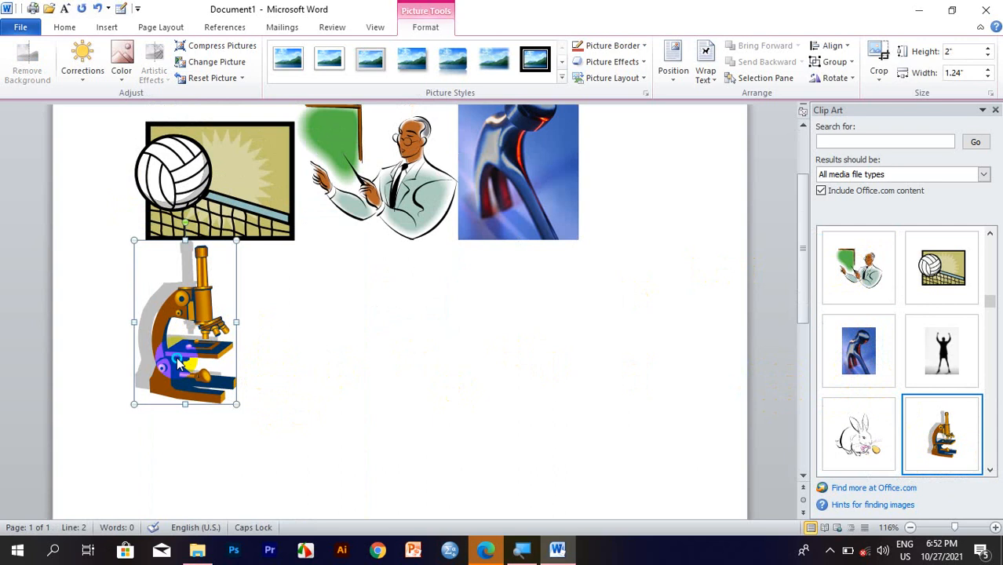
{"action": "right_click", "coordinate": [179, 366]}
{"action": "mouse_move", "coordinate": [220, 313]}
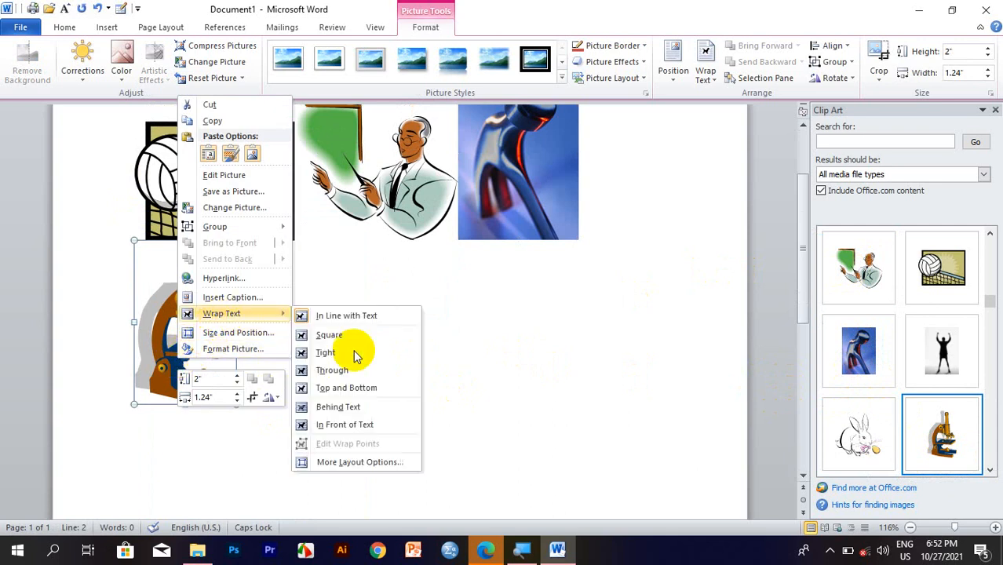
{"action": "left_click", "coordinate": [376, 424]}
{"action": "left_click_drag", "start_coordinate": [223, 358], "coordinate": [388, 369]}
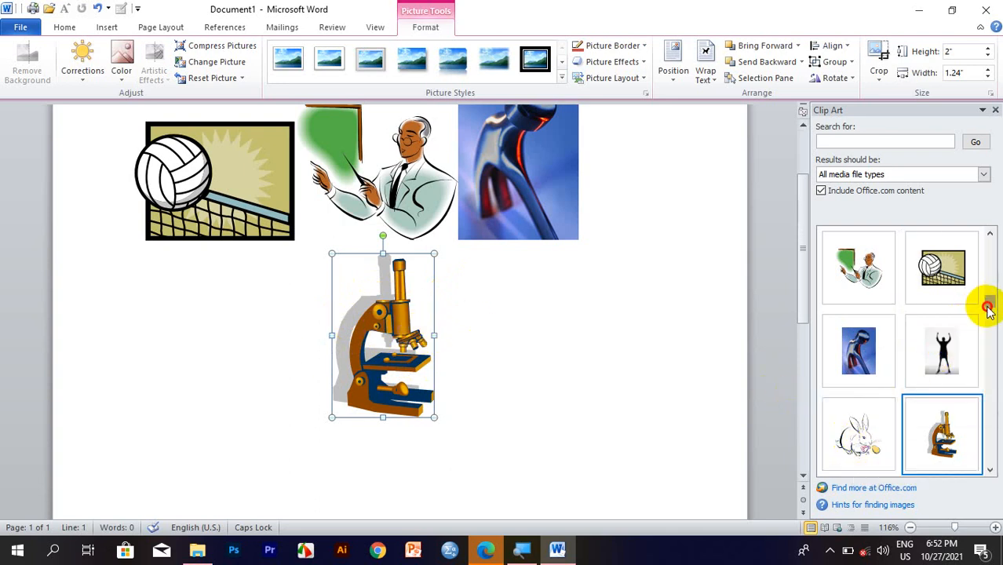
- Insert the U-turn arrow clip art and move it below the volleyball picture, beside the microscope
{"action": "left_click_drag", "start_coordinate": [989, 310], "coordinate": [988, 314]}
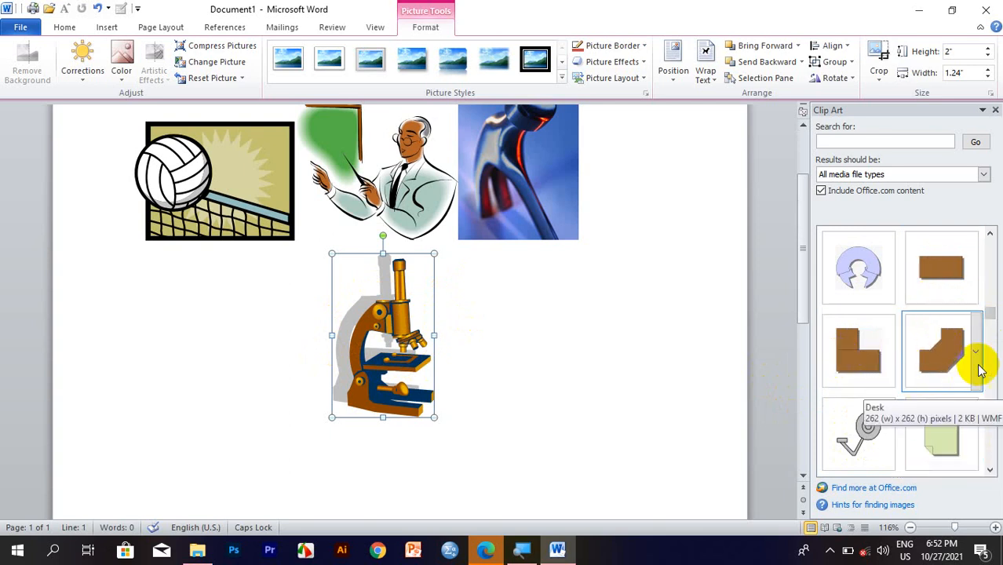
{"action": "left_click_drag", "start_coordinate": [990, 314], "coordinate": [990, 340]}
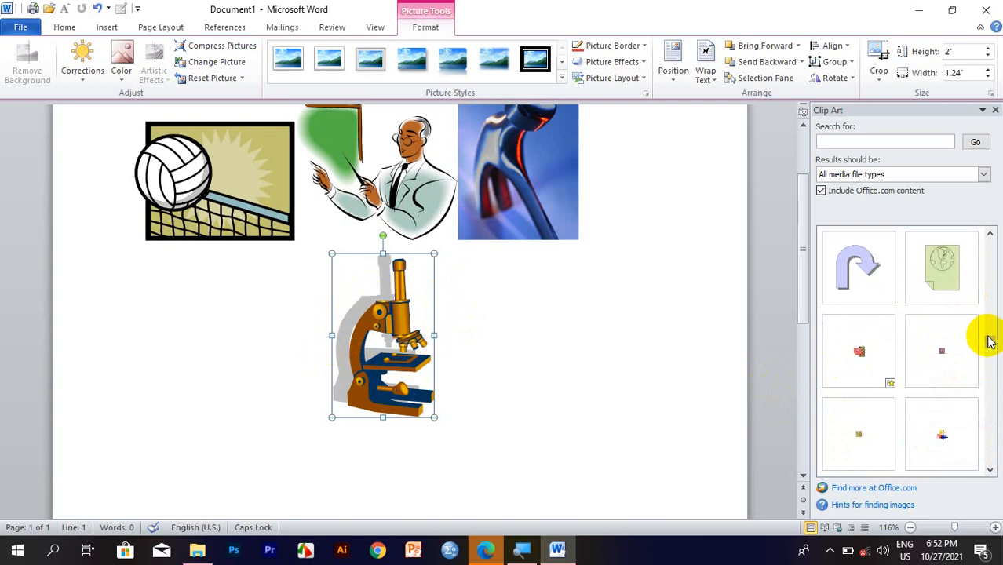
{"action": "left_click", "coordinate": [872, 281]}
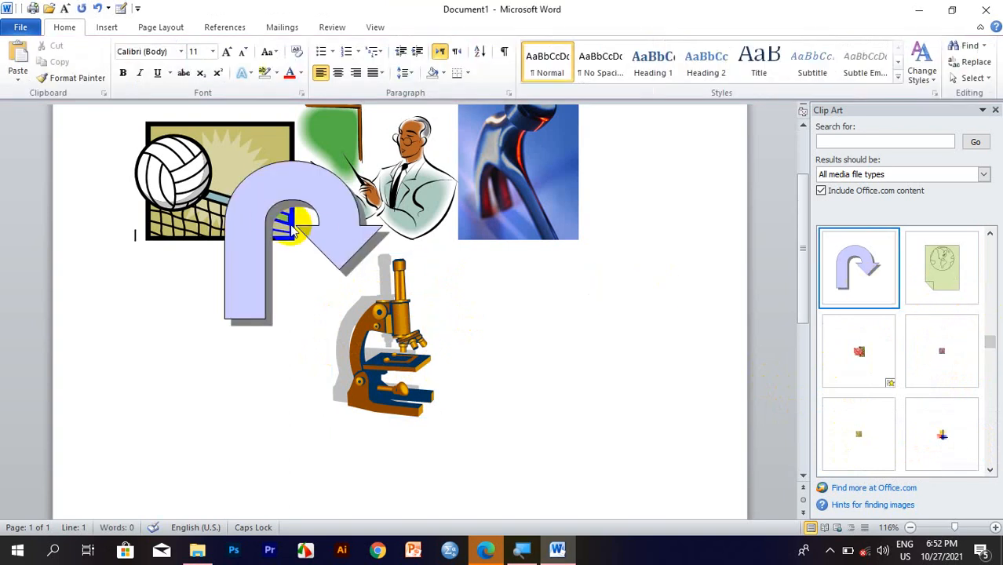
{"action": "mouse_move", "coordinate": [320, 235]}
{"action": "left_mouse_down"}
{"action": "mouse_move", "coordinate": [225, 350]}
{"action": "mouse_move", "coordinate": [252, 309]}
{"action": "left_mouse_up"}
{"action": "mouse_move", "coordinate": [270, 343]}
{"action": "left_mouse_down"}
{"action": "mouse_move", "coordinate": [283, 330]}
{"action": "mouse_move", "coordinate": [351, 322]}
{"action": "left_mouse_up"}
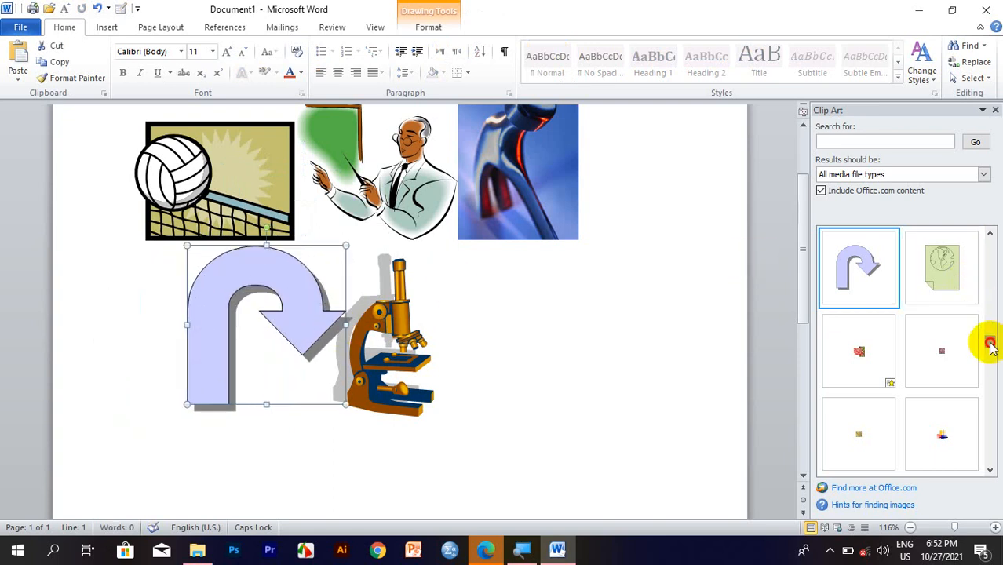
- Insert the decorative double-line divider, stretch it to about 0.93" high, and widen it past the hammer picture's edge
{"action": "left_click_drag", "start_coordinate": [990, 346], "coordinate": [991, 445]}
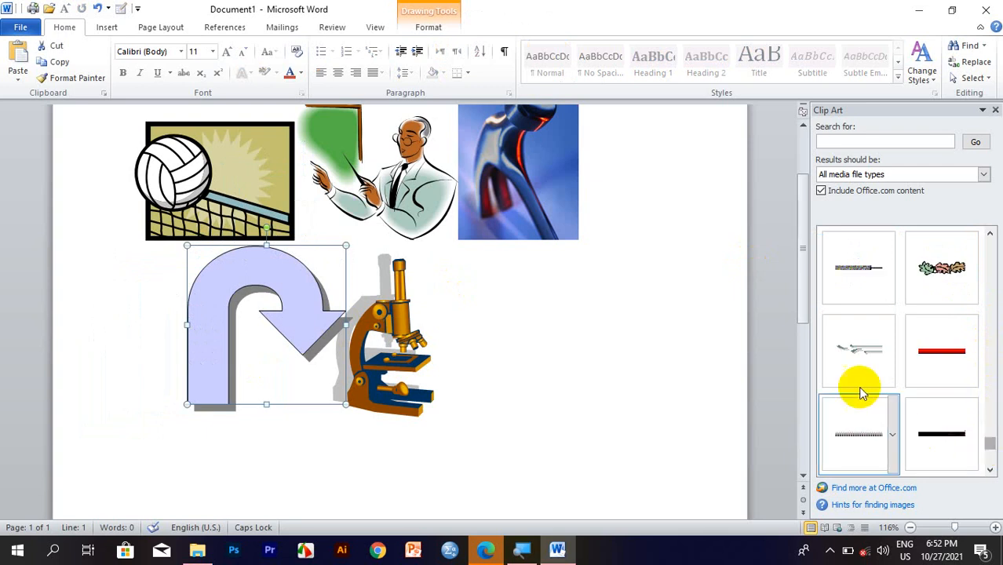
{"action": "left_click", "coordinate": [859, 348]}
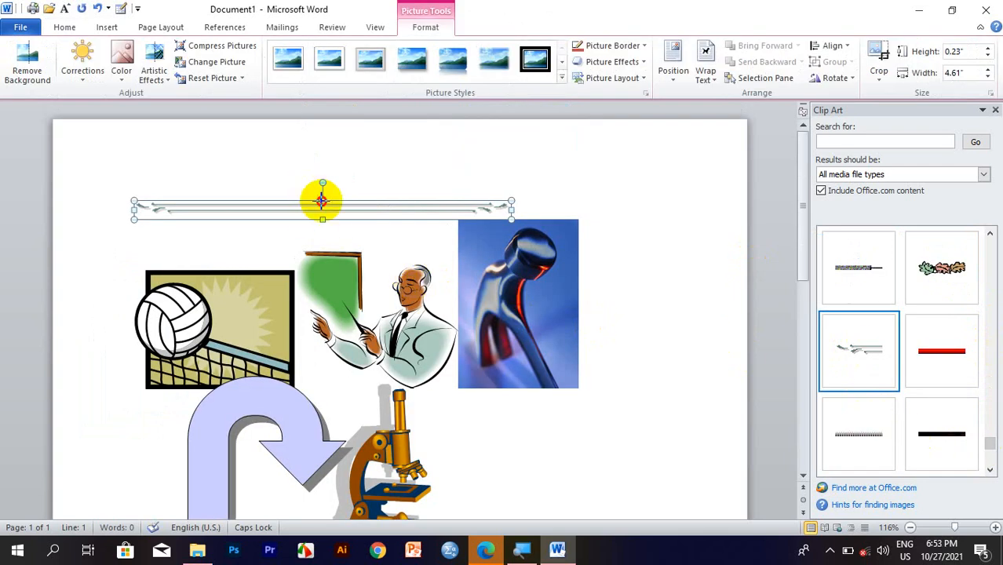
{"action": "left_click_drag", "start_coordinate": [322, 201], "coordinate": [321, 145]}
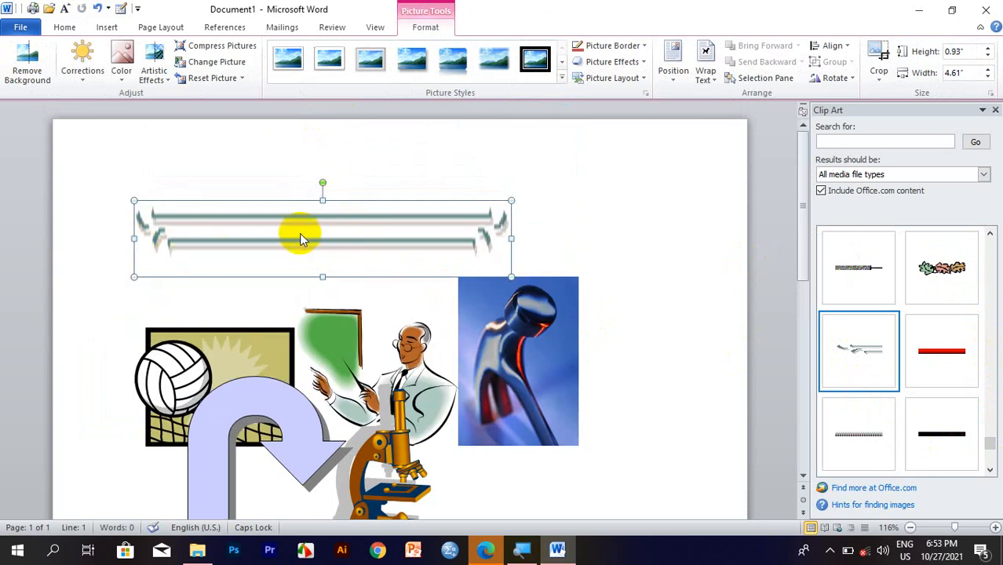
{"action": "left_click_drag", "start_coordinate": [511, 238], "coordinate": [593, 233]}
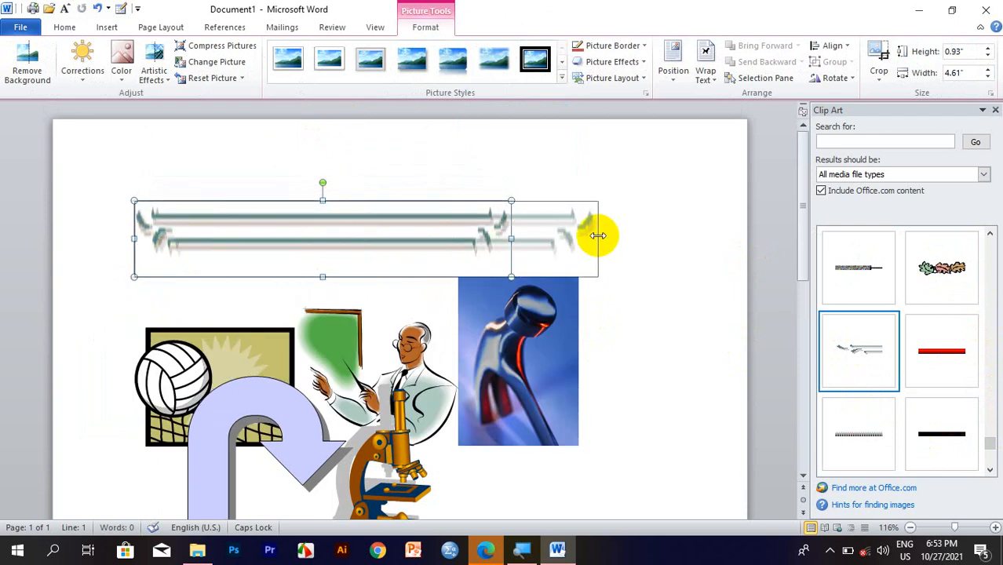
{"action": "left_click", "coordinate": [407, 308]}
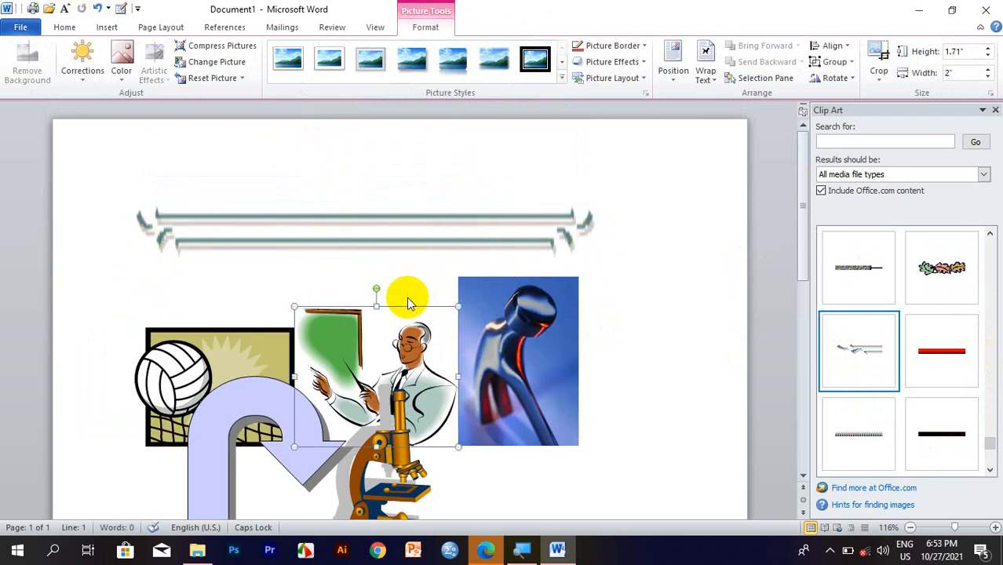
- Insert the red line clip art and move it above the decorative double-line divider
{"action": "left_click", "coordinate": [403, 219]}
{"action": "left_click", "coordinate": [944, 354]}
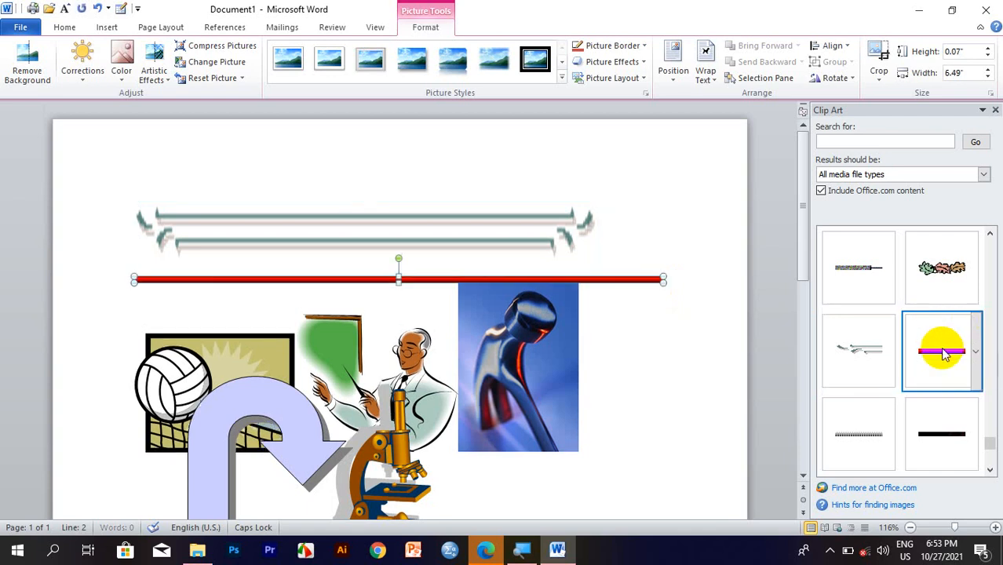
{"action": "left_click_drag", "start_coordinate": [384, 284], "coordinate": [345, 232]}
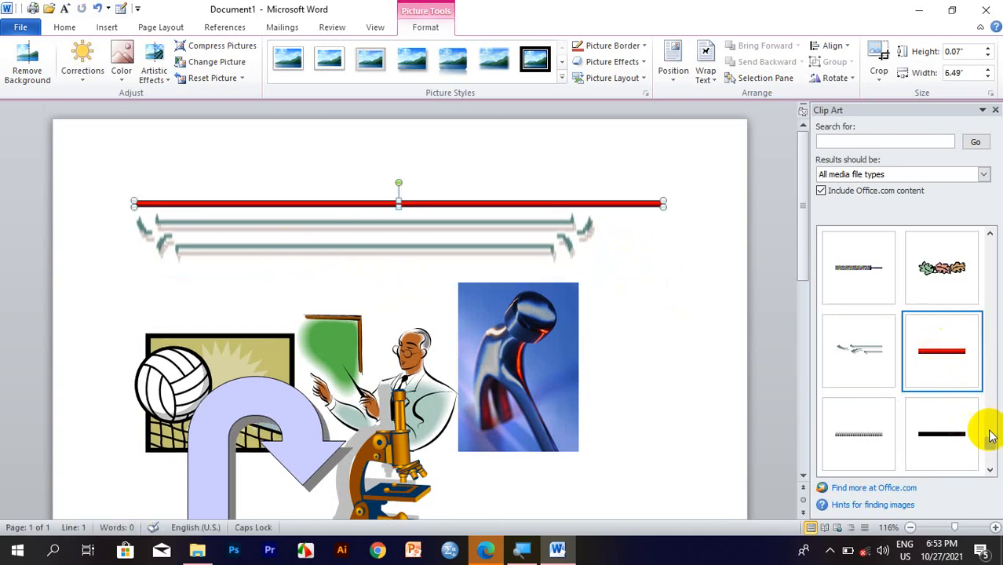
- Search clip art for PERSON and insert the walking woman, the running businessmen with gears, and the man carrying a light bulb
{"action": "scroll", "coordinate": [985, 448], "scroll_direction": "down", "scroll_amount": 5}
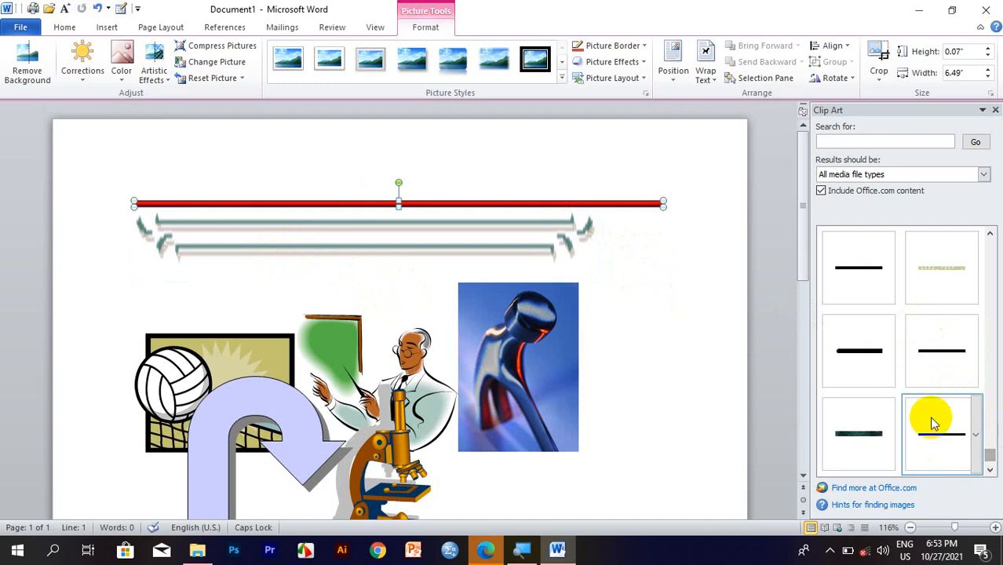
{"action": "left_click", "coordinate": [844, 139]}
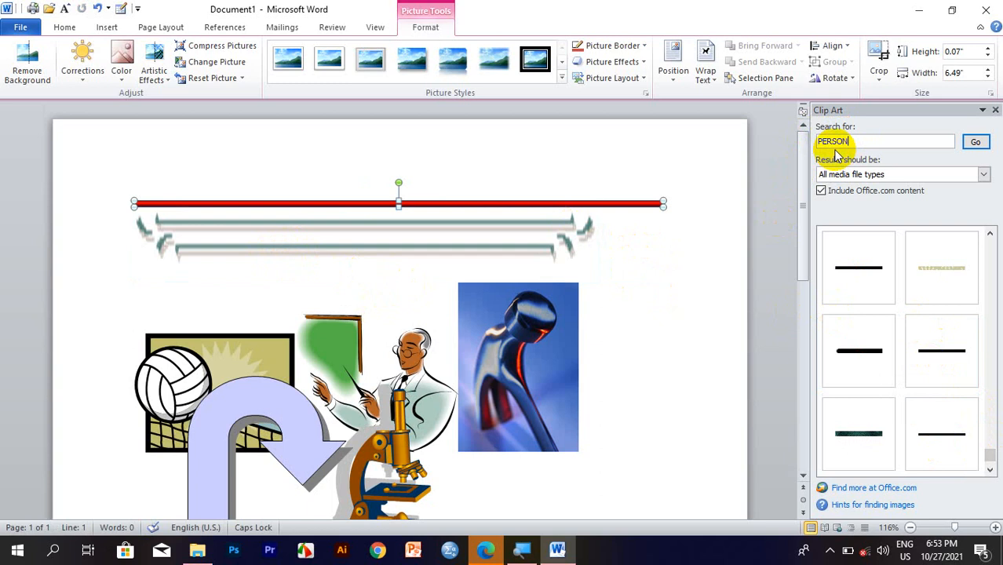
{"action": "key", "text": "Return"}
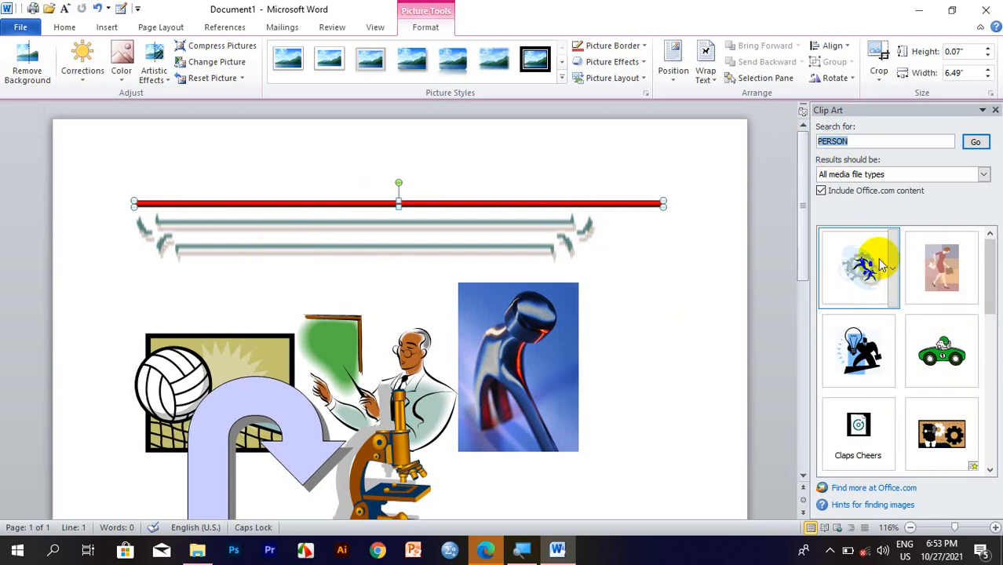
{"action": "left_click", "coordinate": [945, 274]}
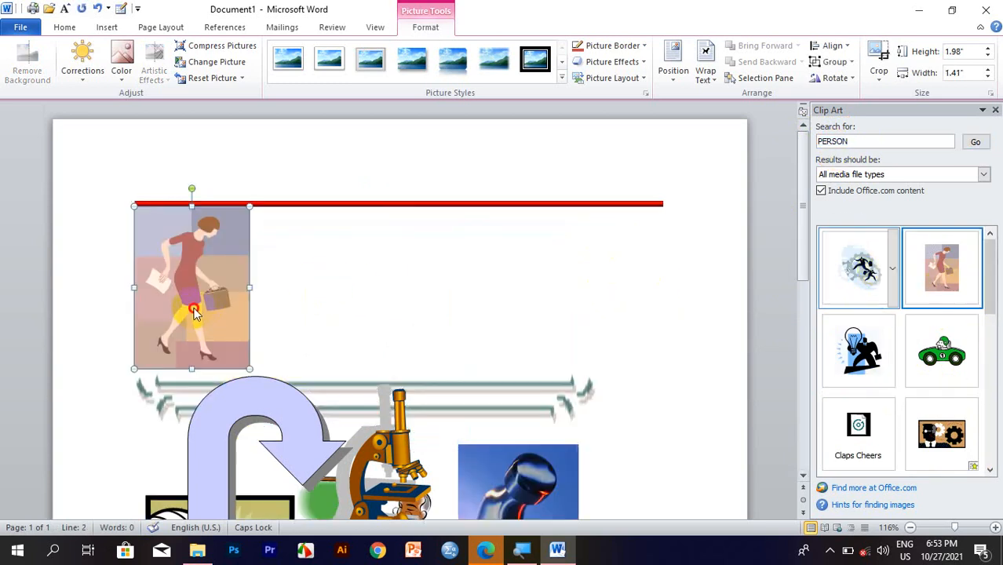
{"action": "left_click", "coordinate": [849, 275]}
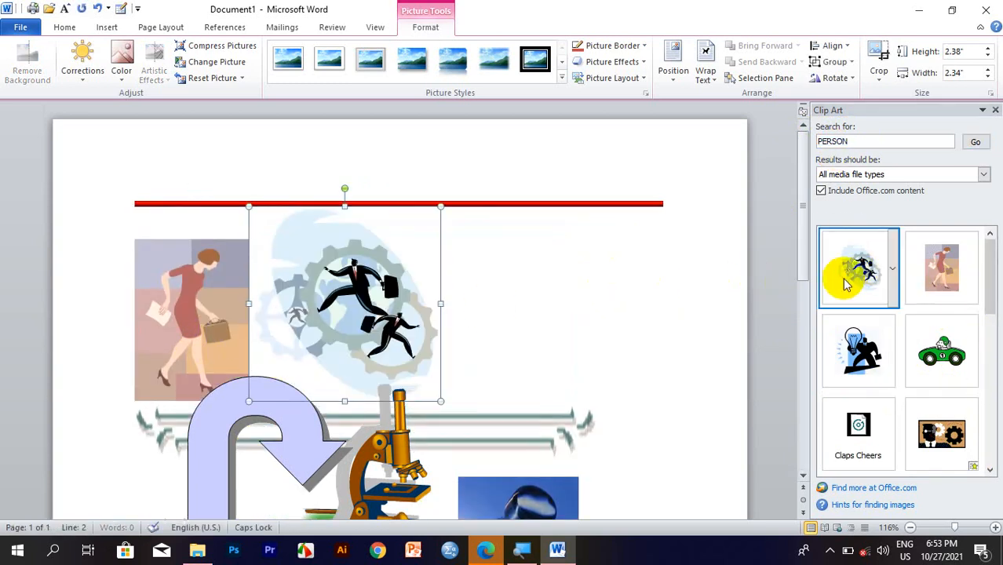
{"action": "left_click", "coordinate": [859, 346]}
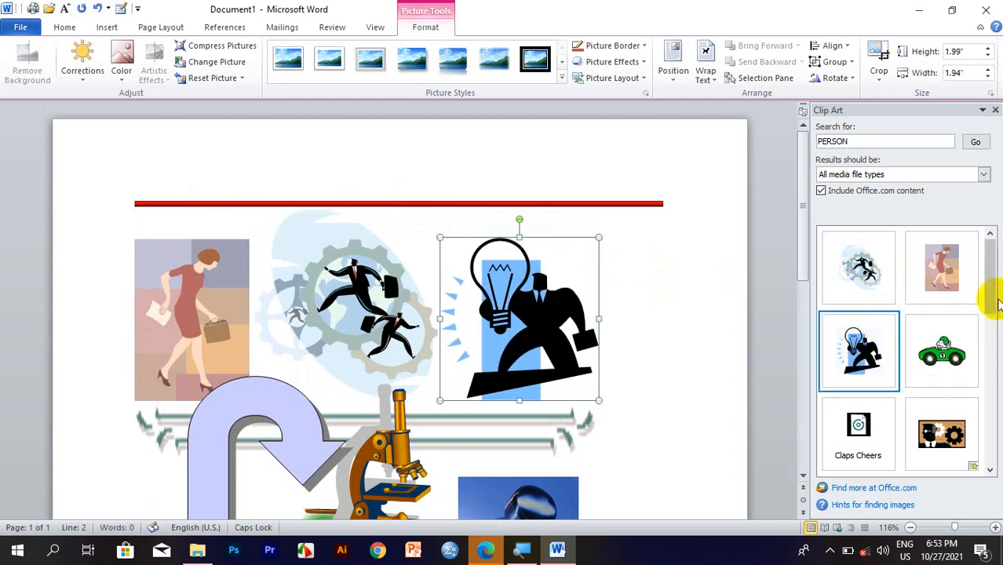
- Insert the golfer clip art and move the U-turn arrow off it, to the far side of the microscope
{"action": "left_click_drag", "start_coordinate": [989, 287], "coordinate": [990, 334]}
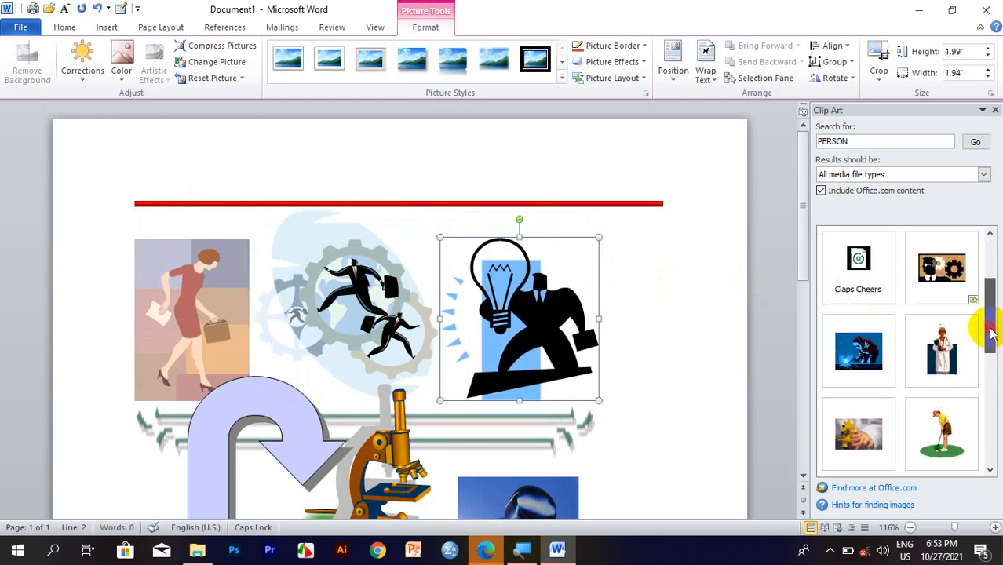
{"action": "left_click", "coordinate": [940, 432]}
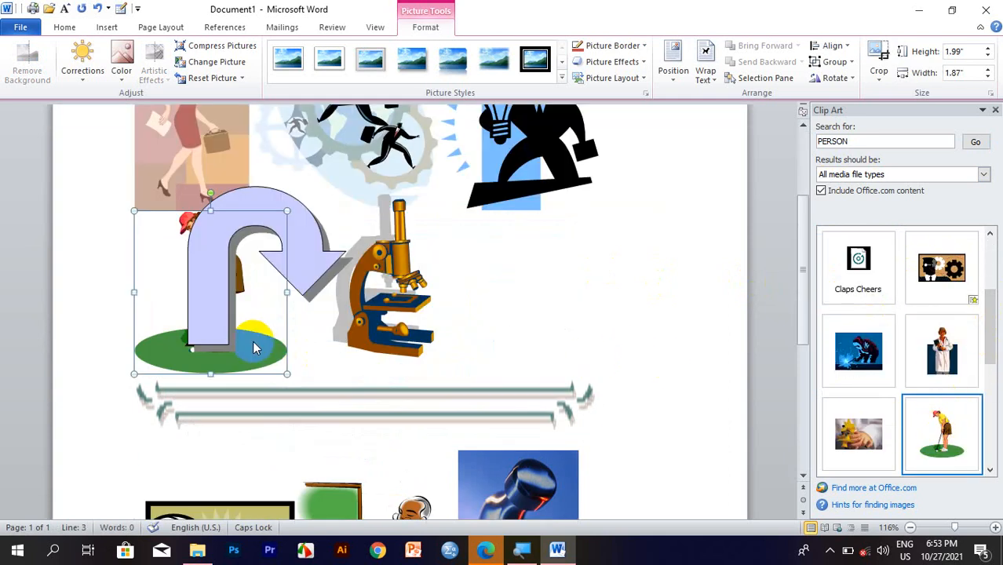
{"action": "left_click", "coordinate": [292, 262]}
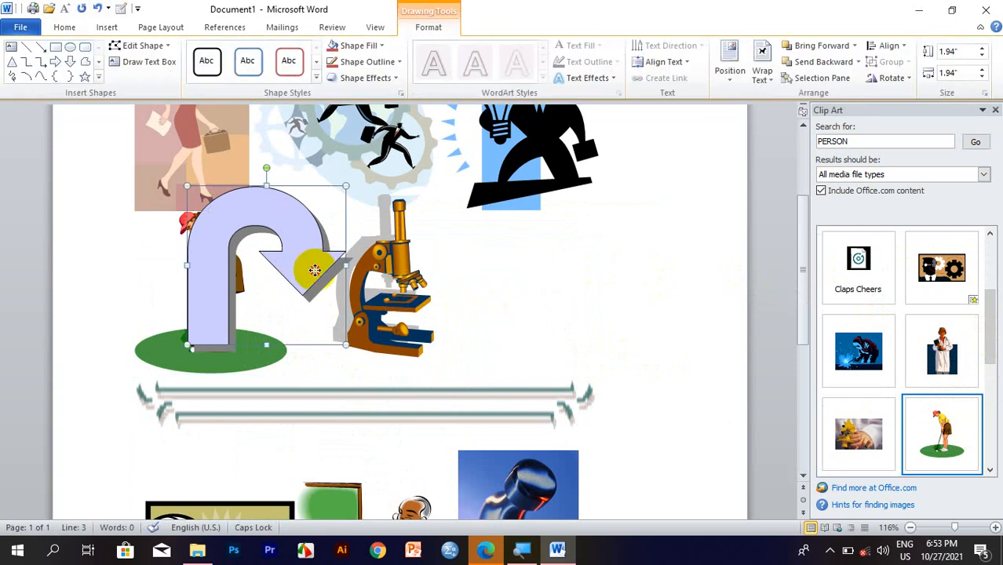
{"action": "left_click_drag", "start_coordinate": [314, 270], "coordinate": [691, 270]}
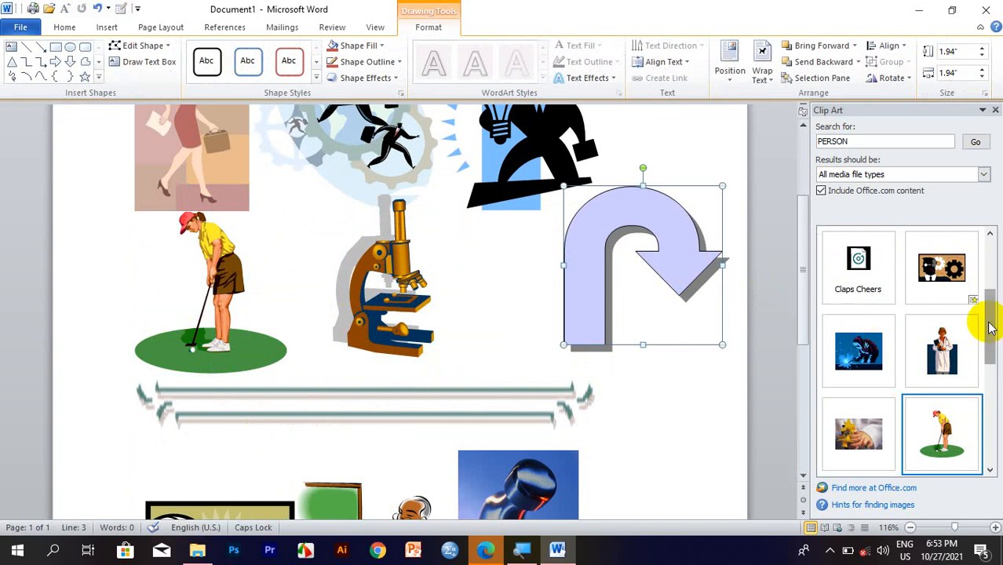
- Search clip art for DAD and replace the search keyword with ANIMAL
{"action": "left_click_drag", "start_coordinate": [991, 328], "coordinate": [992, 347]}
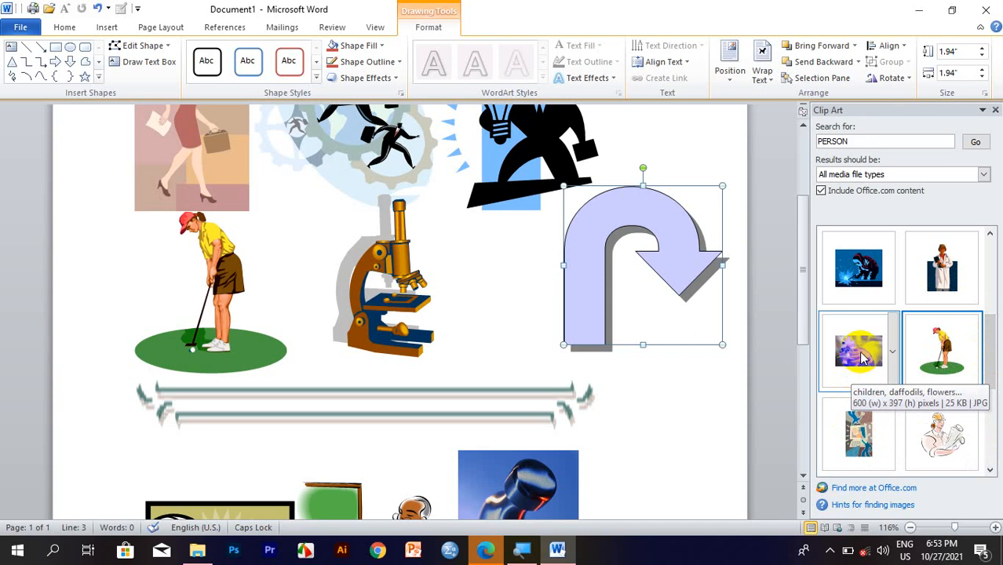
{"action": "left_click", "coordinate": [863, 140]}
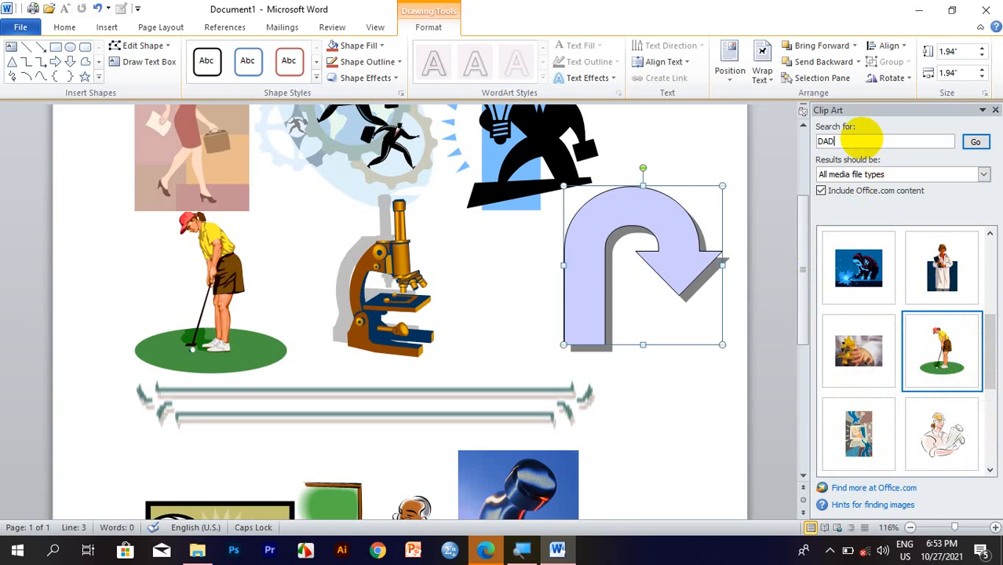
{"action": "left_click", "coordinate": [977, 142]}
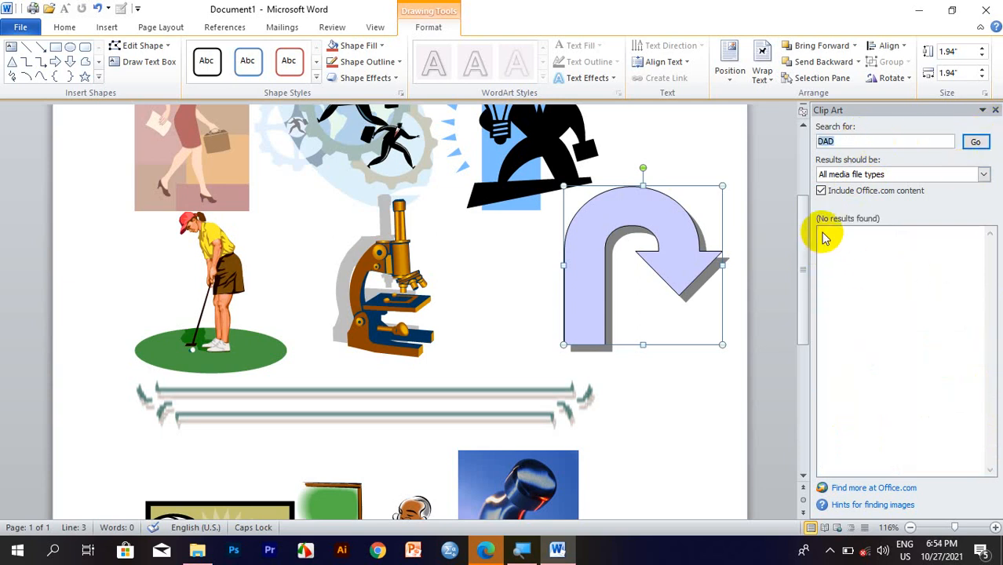
{"action": "key", "text": "BackSpace"}
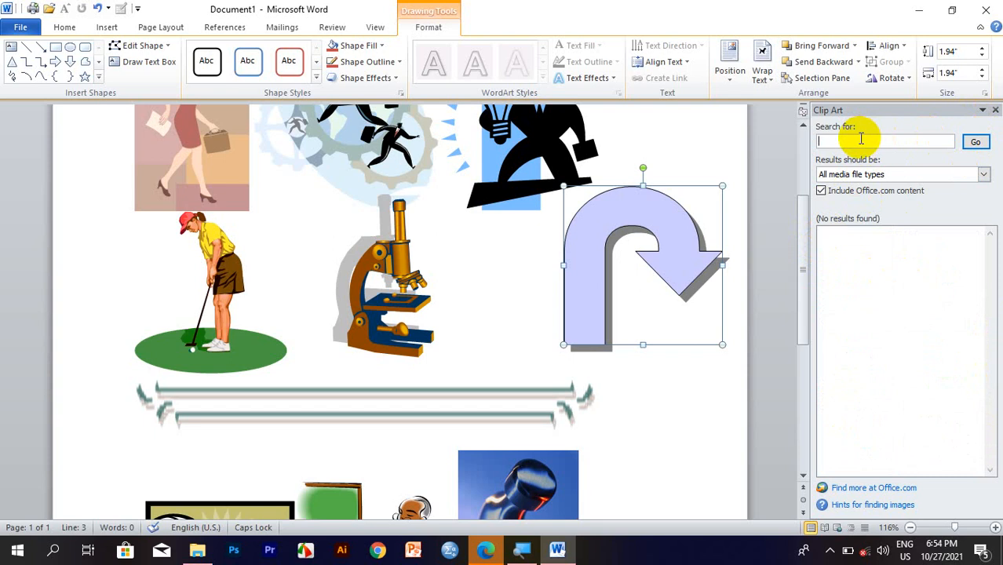
{"action": "type", "text": "ANIMAL"}
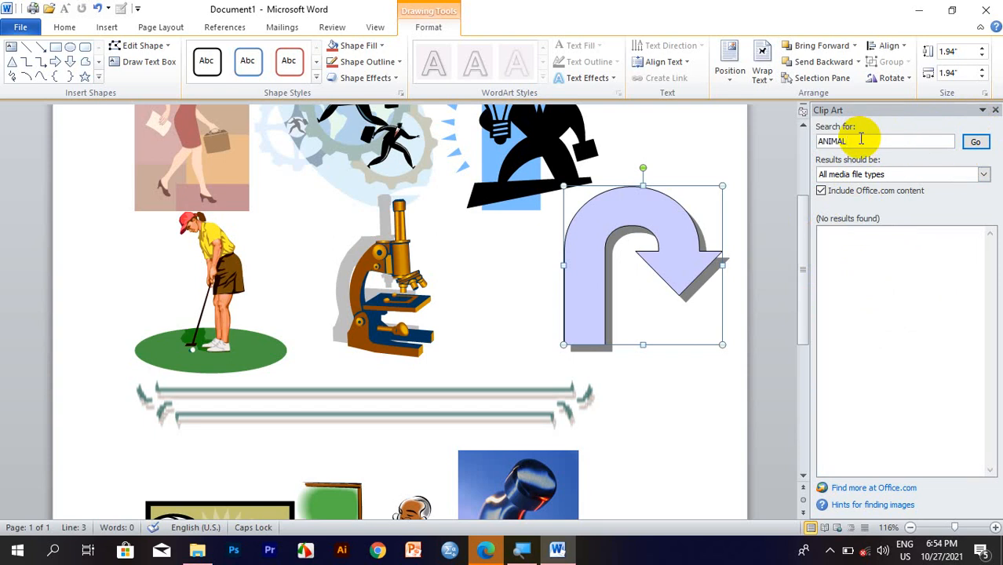
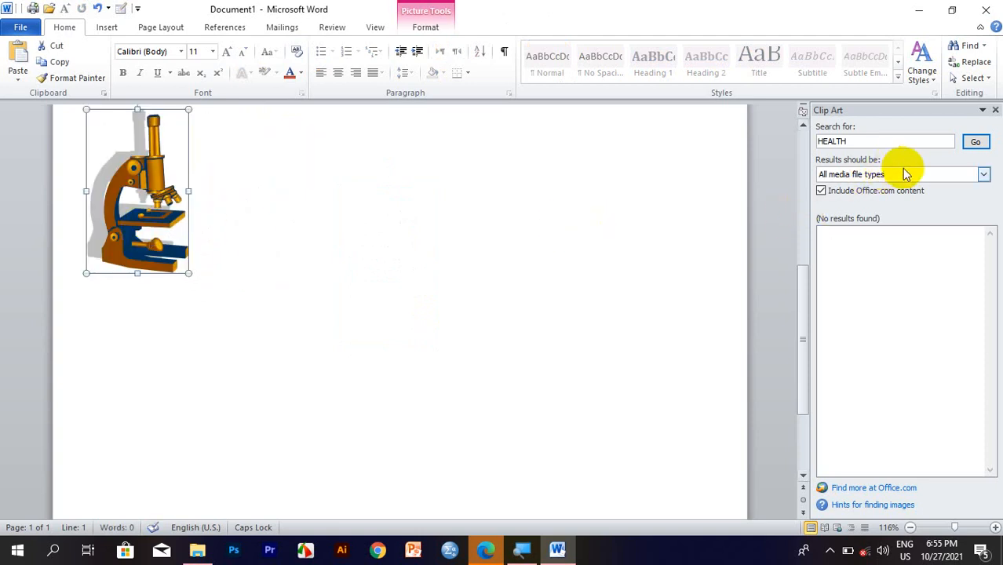
- Search clip art for SOUND and insert three copies of the Claps Cheers clip and one Telephone clip
{"action": "left_click", "coordinate": [859, 141]}
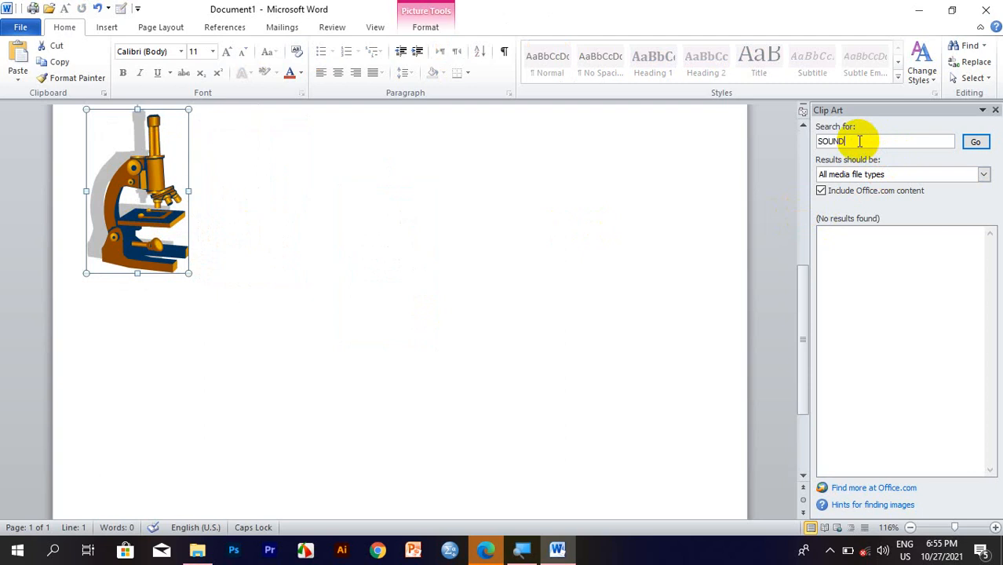
{"action": "left_click", "coordinate": [970, 142]}
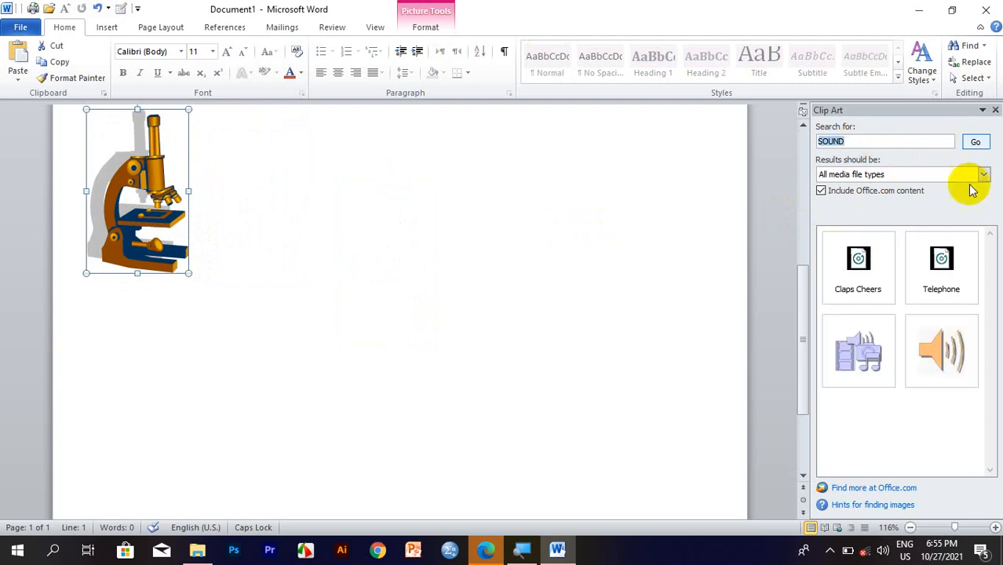
{"action": "left_click", "coordinate": [860, 286]}
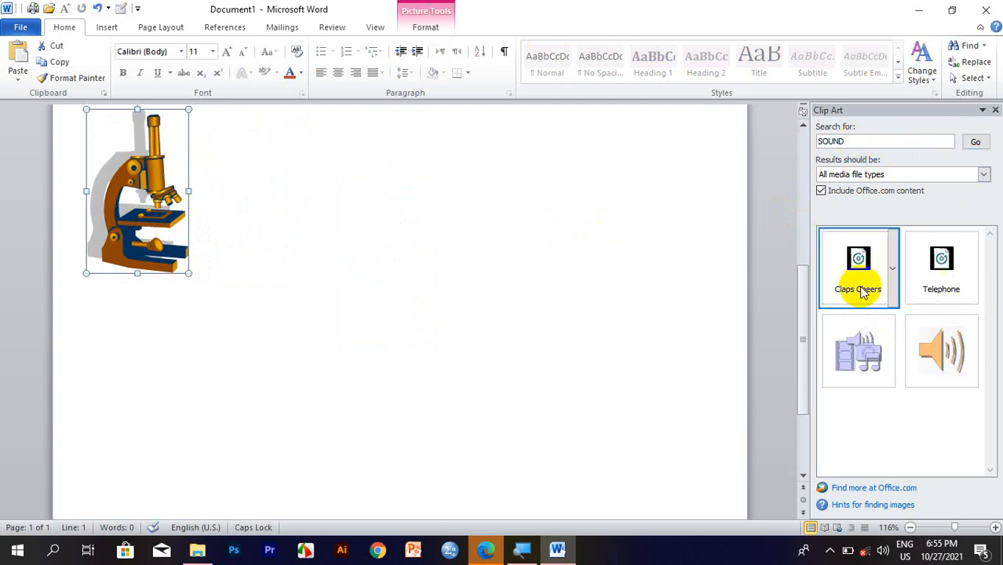
{"action": "double_click", "coordinate": [857, 281]}
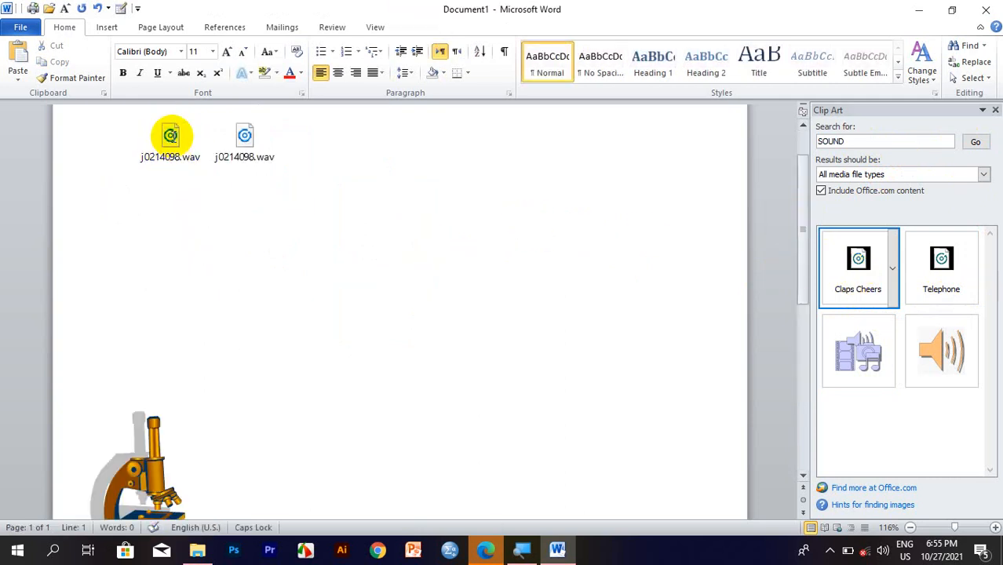
{"action": "left_click", "coordinate": [884, 284]}
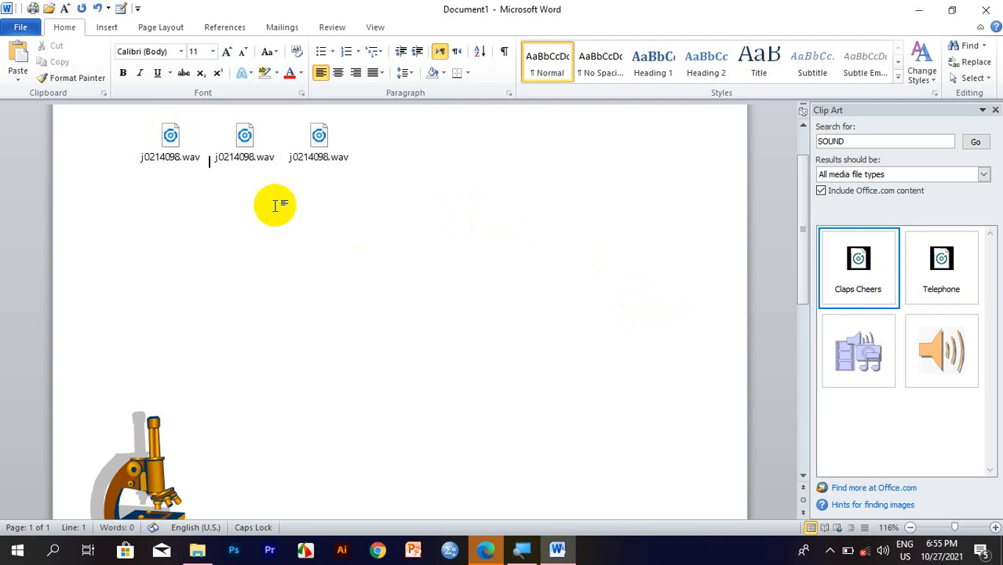
{"action": "left_click", "coordinate": [940, 274]}
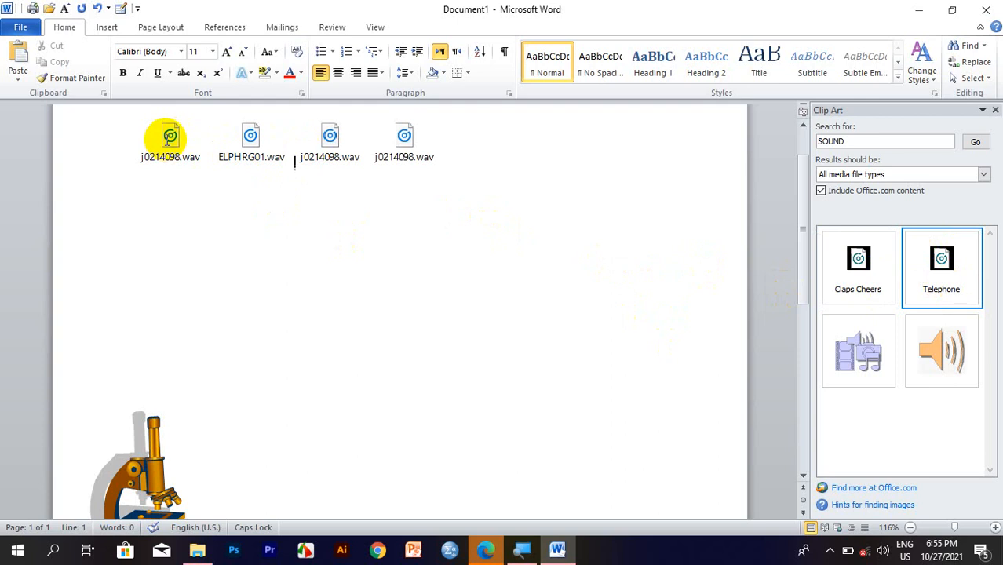
- Open the first j0214098.wav clip on the page to play it, and close the music player
{"action": "left_click", "coordinate": [171, 139]}
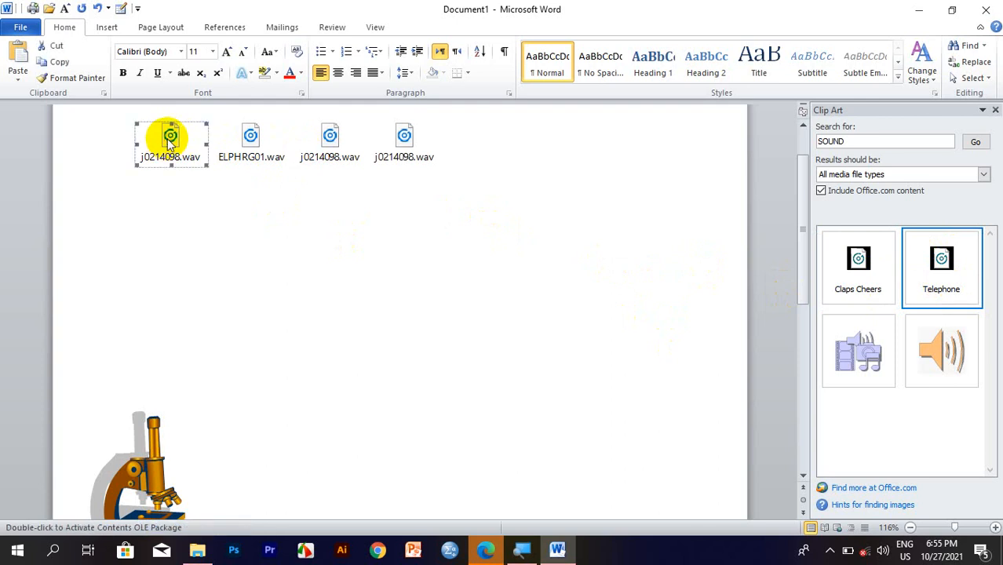
{"action": "double_click", "coordinate": [170, 139]}
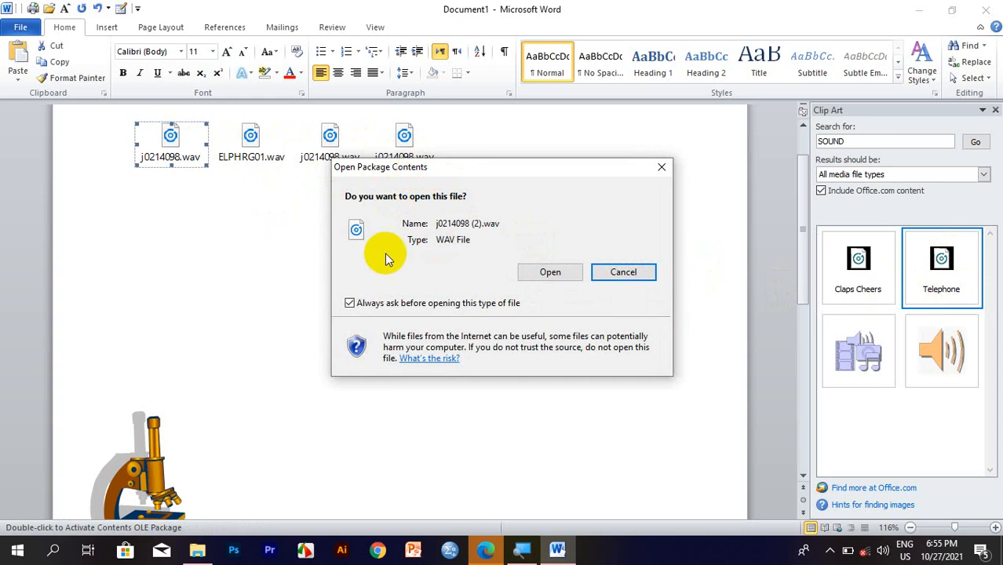
{"action": "left_click", "coordinate": [553, 273]}
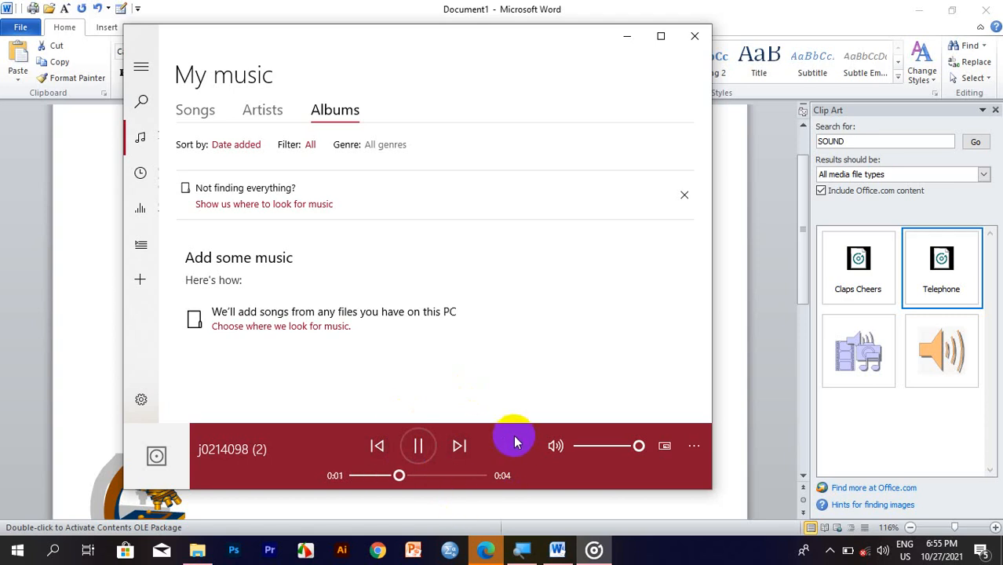
{"action": "left_click", "coordinate": [695, 35]}
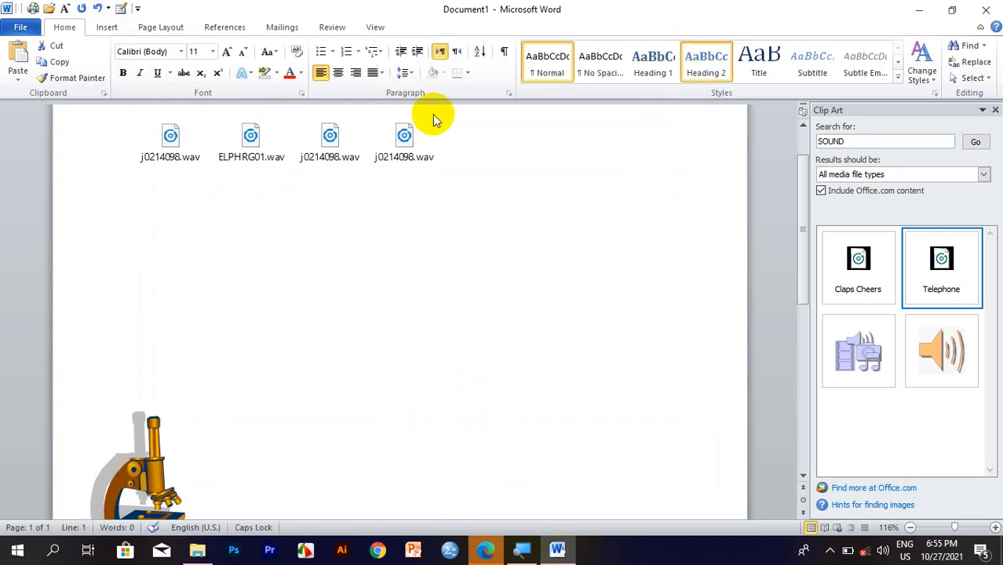
- Play the last j0214098.wav clip in the row, close the player, and open the clip again but cancel the prompt
{"action": "left_click", "coordinate": [405, 153]}
{"action": "double_click", "coordinate": [405, 149]}
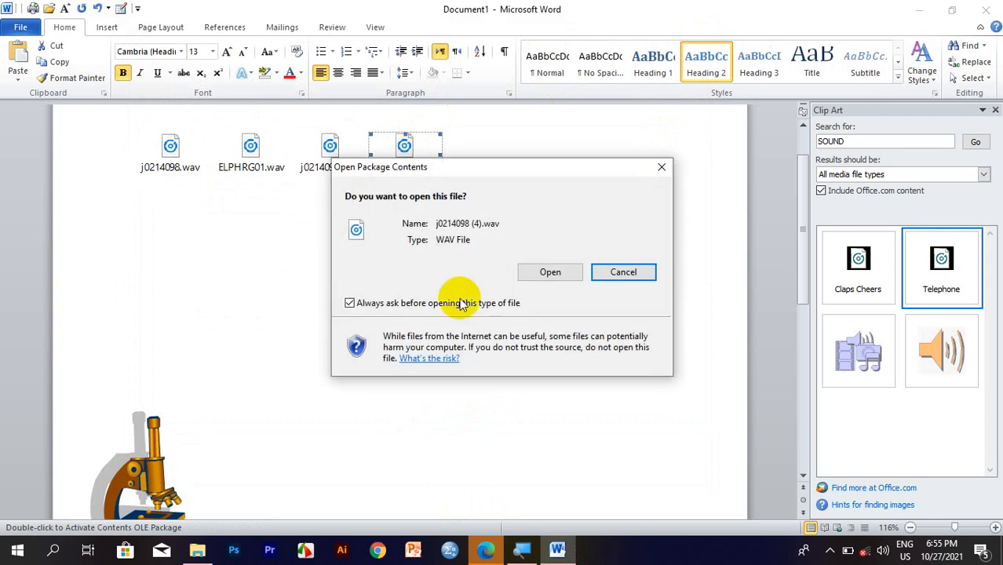
{"action": "left_click", "coordinate": [549, 270]}
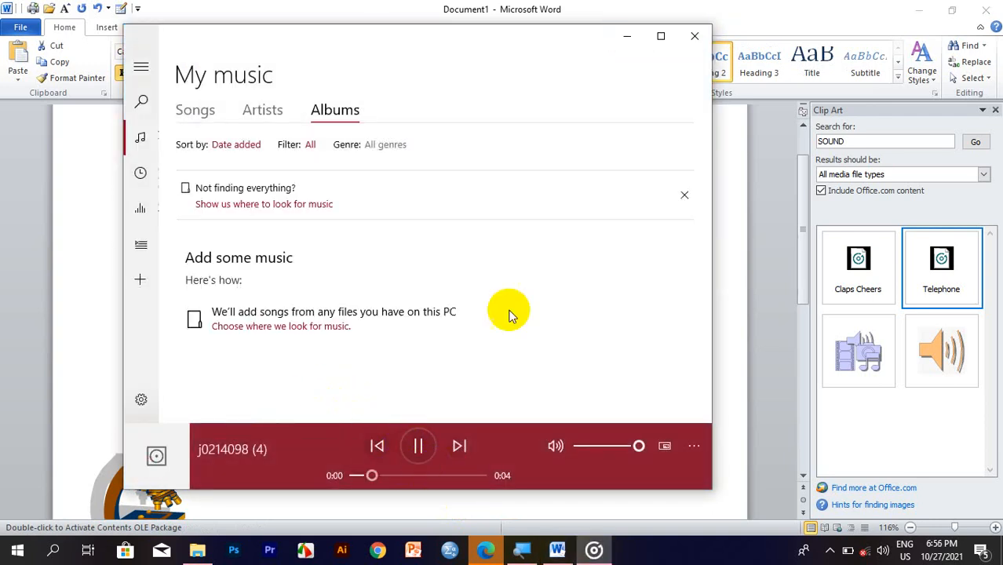
{"action": "left_click", "coordinate": [695, 36]}
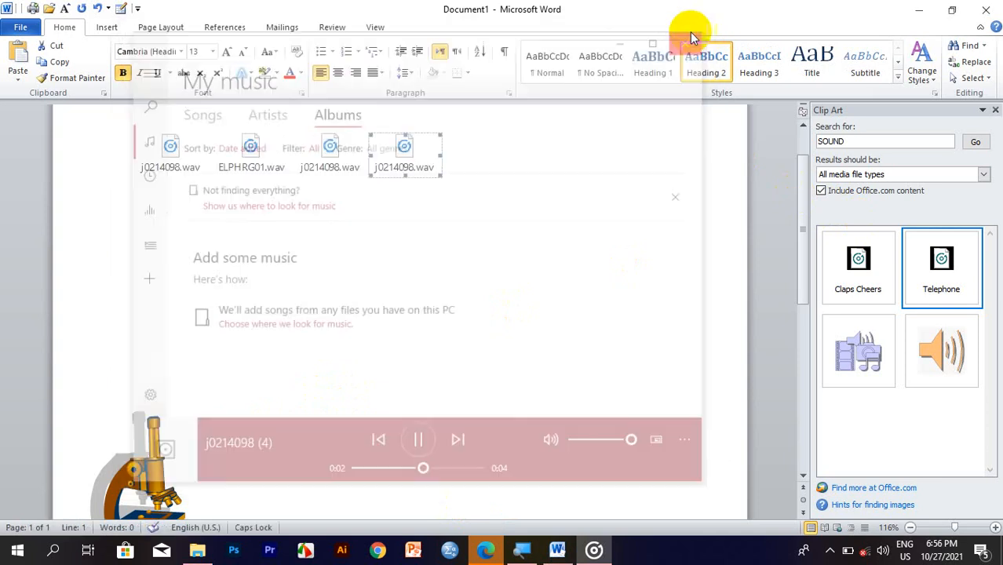
{"action": "left_click", "coordinate": [308, 550]}
{"action": "left_click", "coordinate": [402, 154]}
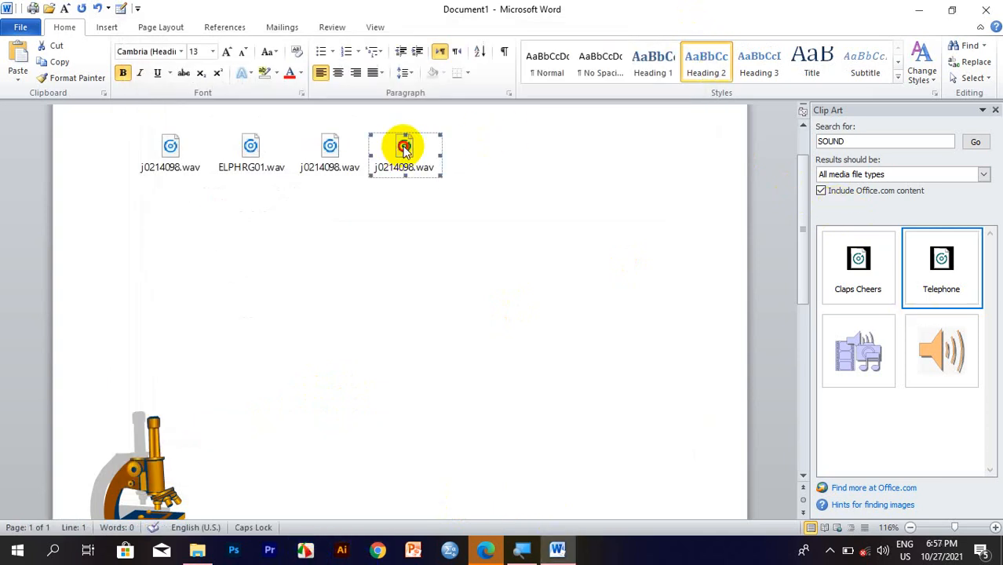
{"action": "double_click", "coordinate": [403, 151]}
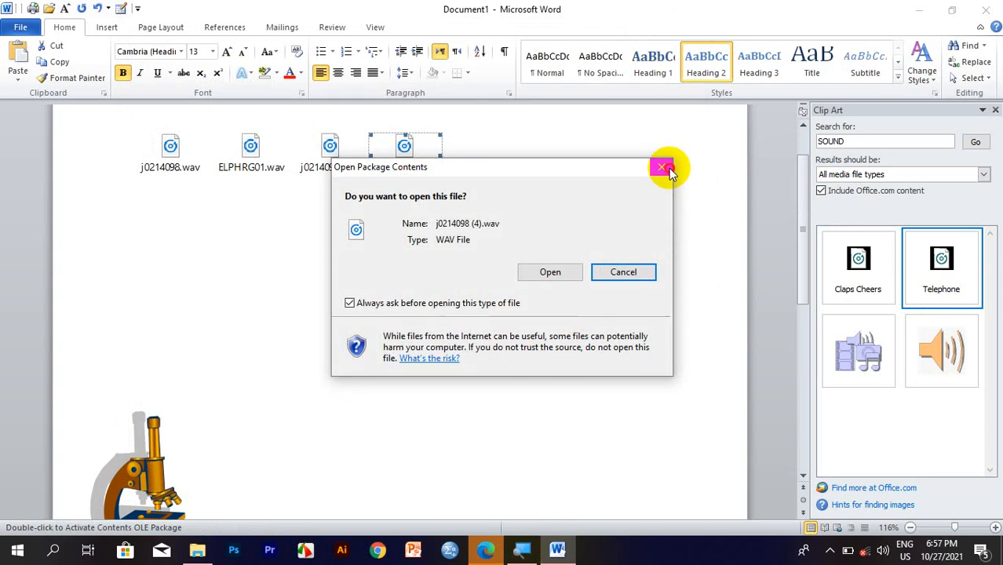
{"action": "left_click", "coordinate": [668, 168]}
- Insert another Telephone sound clip and play the j0214098.wav clip at the end of the row
{"action": "left_click", "coordinate": [933, 265]}
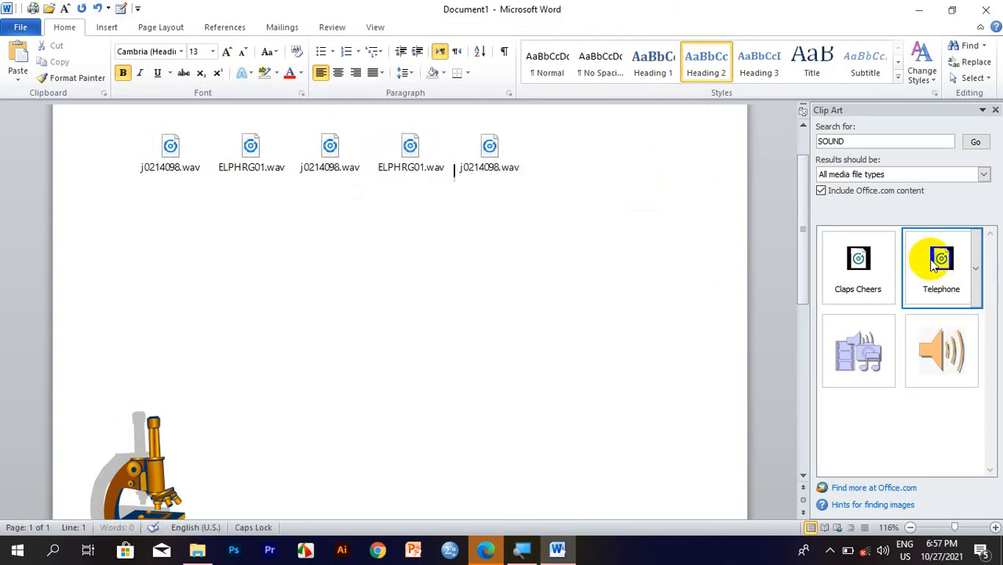
{"action": "left_click", "coordinate": [490, 149]}
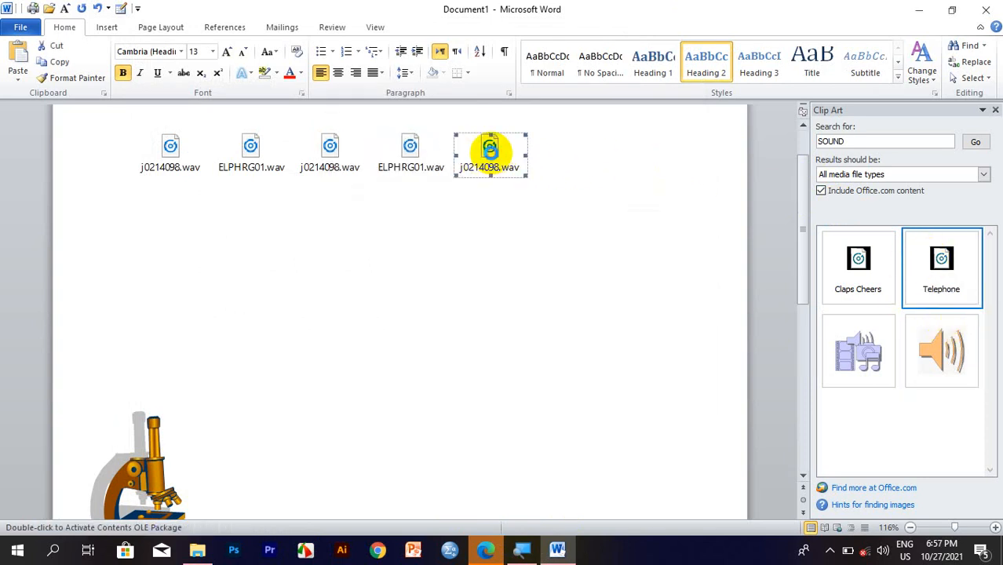
{"action": "double_click", "coordinate": [490, 149]}
{"action": "left_click", "coordinate": [560, 271]}
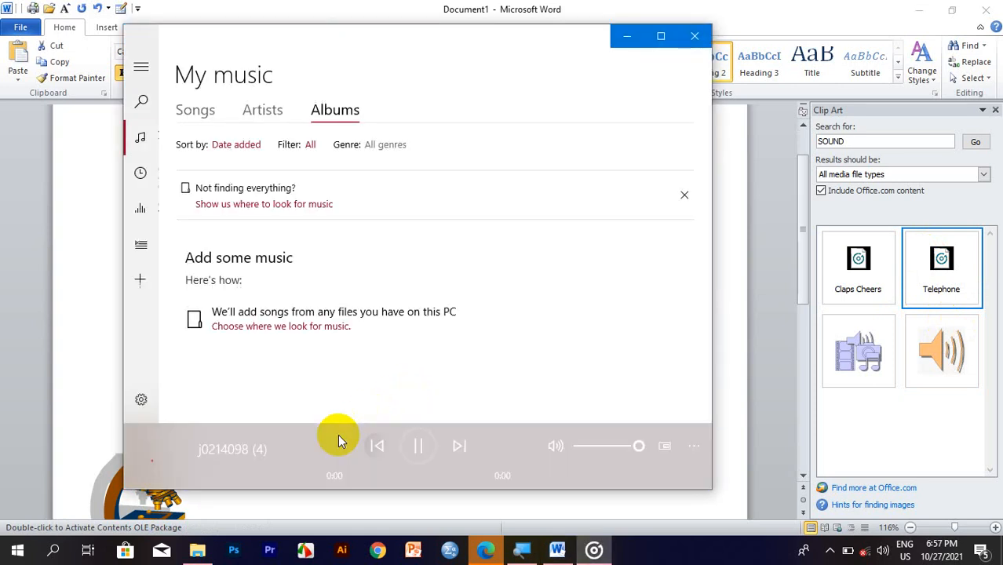
{"action": "left_click", "coordinate": [695, 35]}
- Delete the whole row of sound clips together with the microscope picture
{"action": "left_click_drag", "start_coordinate": [583, 186], "coordinate": [187, 197]}
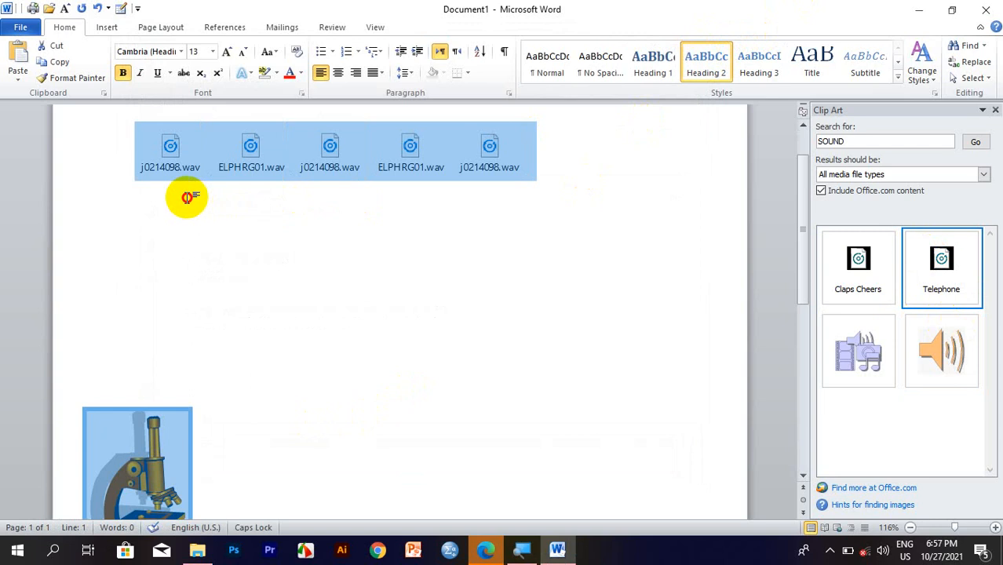
{"action": "key", "text": "Delete"}
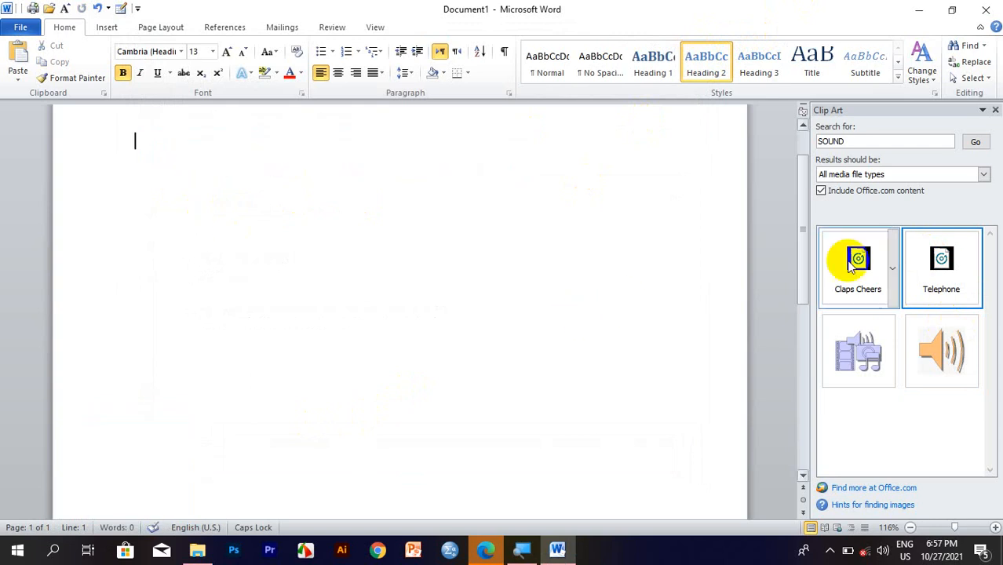
- Insert the Telephone sound clip on the empty page, play it, and close the music player
{"action": "left_click", "coordinate": [914, 273]}
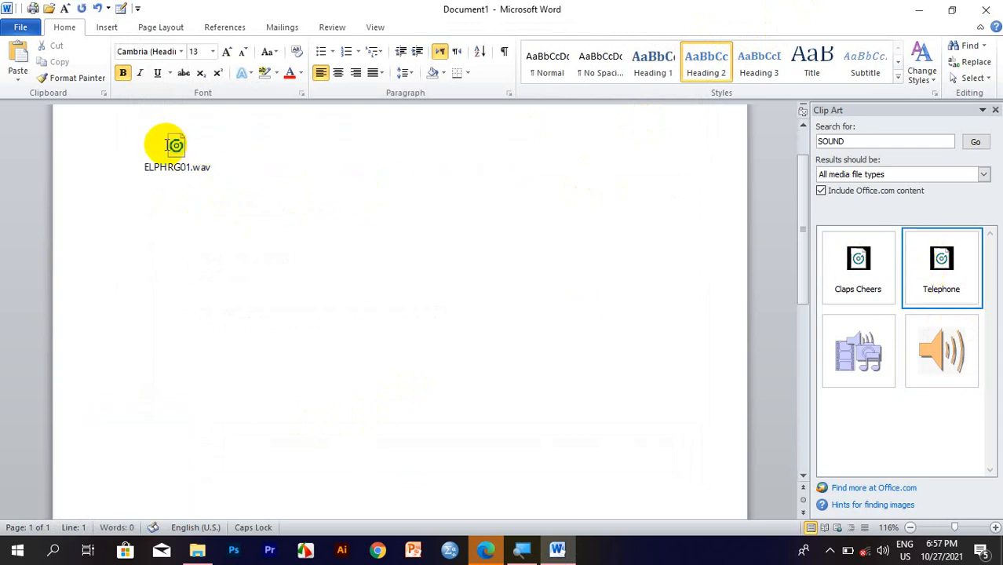
{"action": "double_click", "coordinate": [174, 146]}
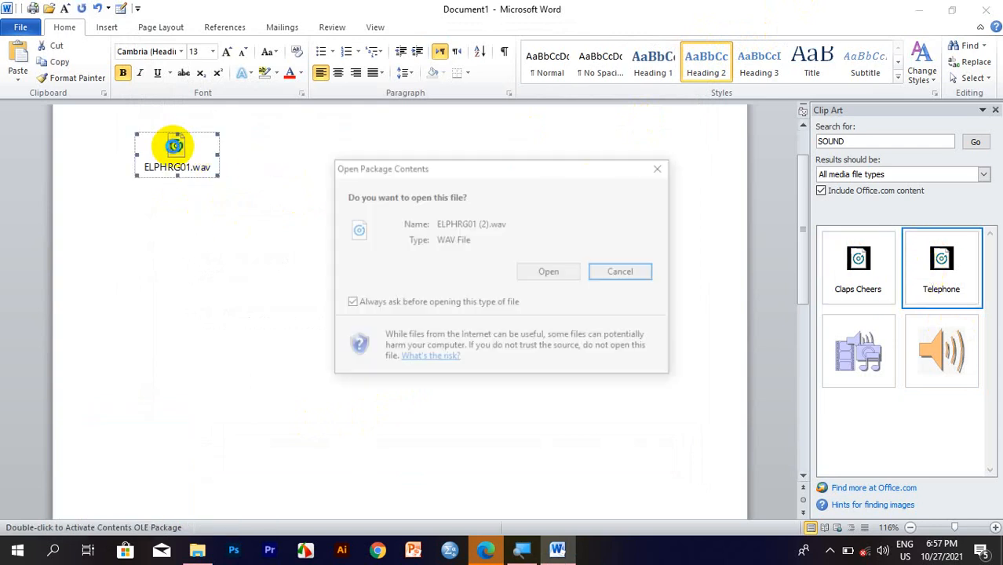
{"action": "left_click", "coordinate": [567, 272]}
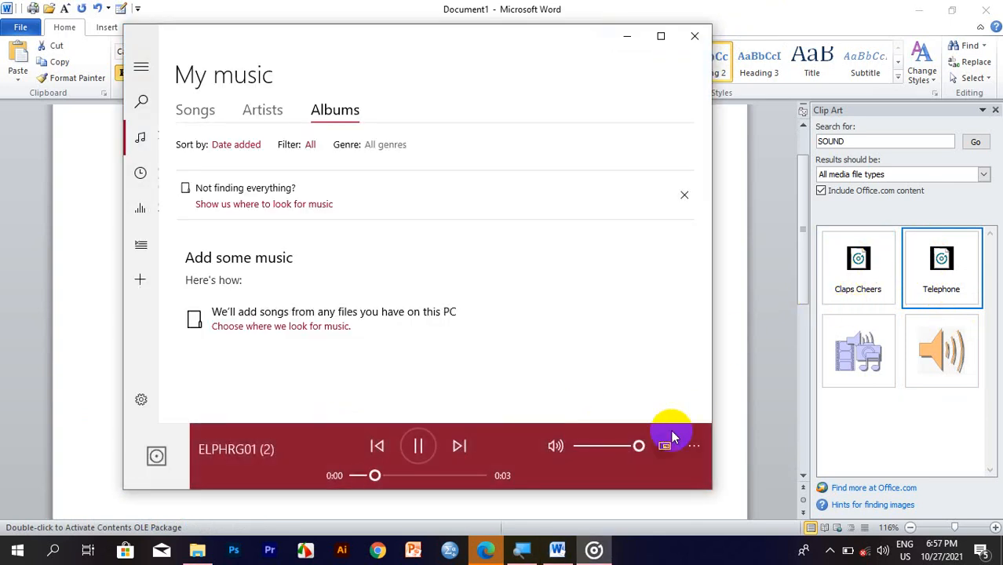
{"action": "left_click", "coordinate": [698, 33]}
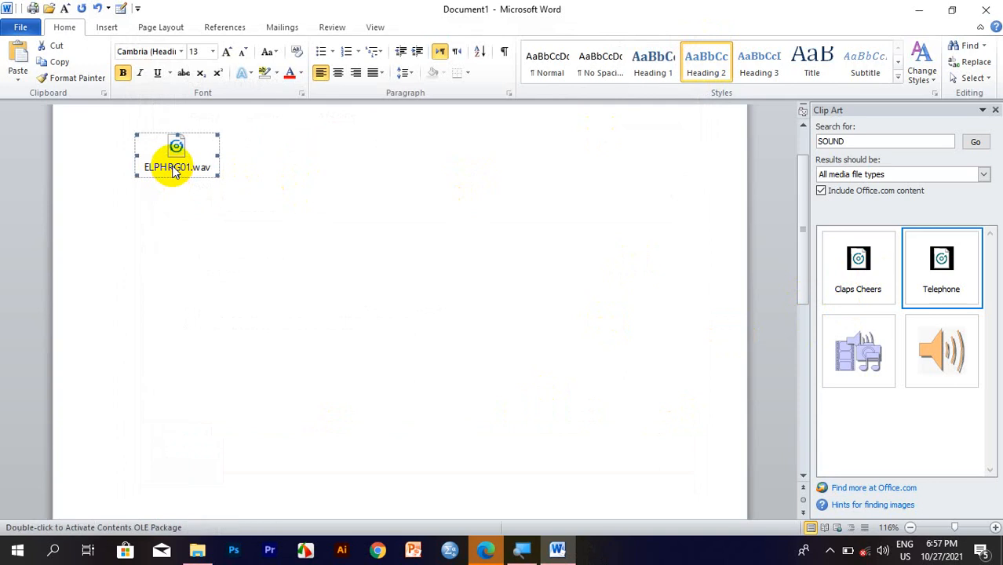
- Delete the ELPHRG01.wav clip from the page, and close and reopen the Clip Art pane
{"action": "key", "text": "Delete"}
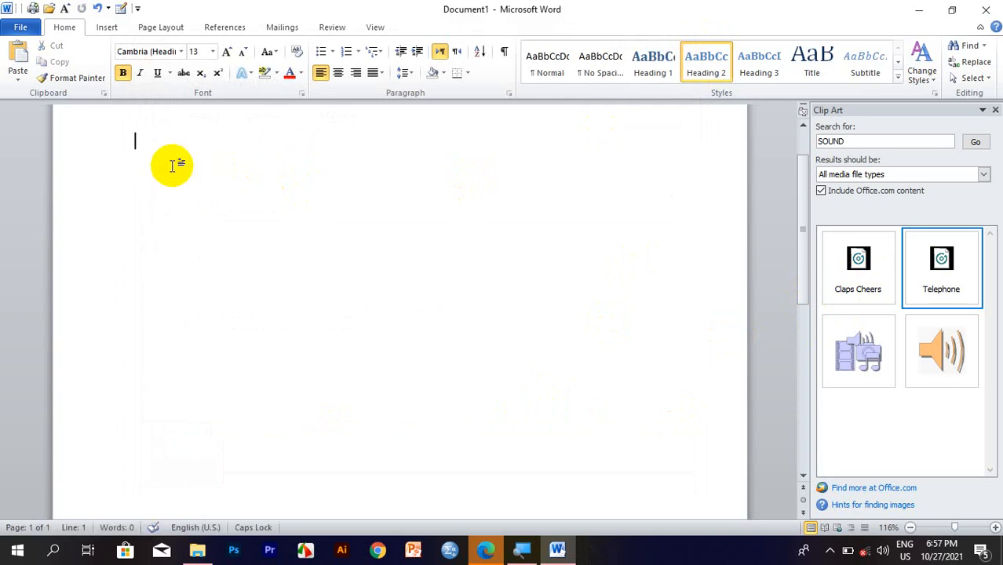
{"action": "left_click", "coordinate": [993, 109]}
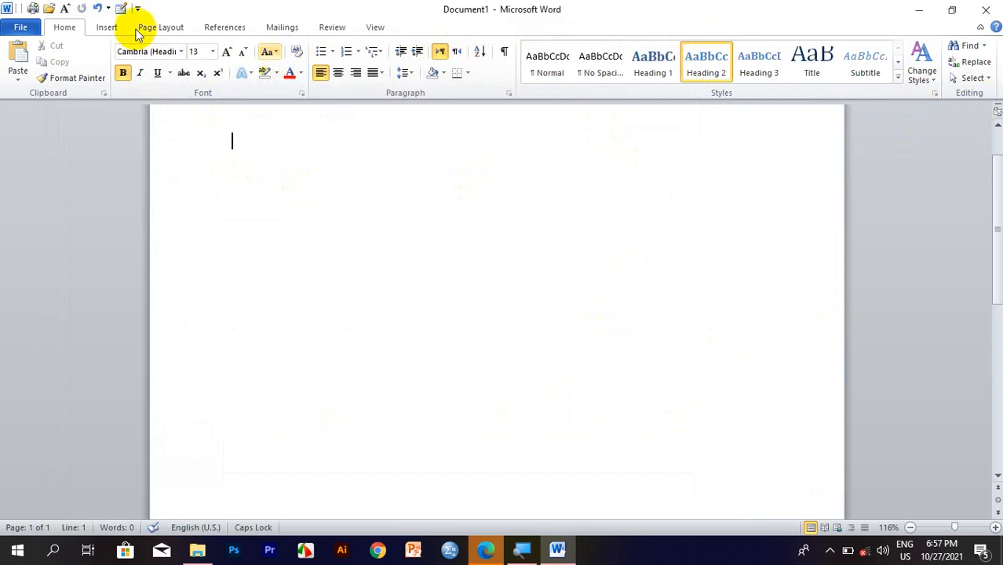
{"action": "left_click", "coordinate": [110, 27]}
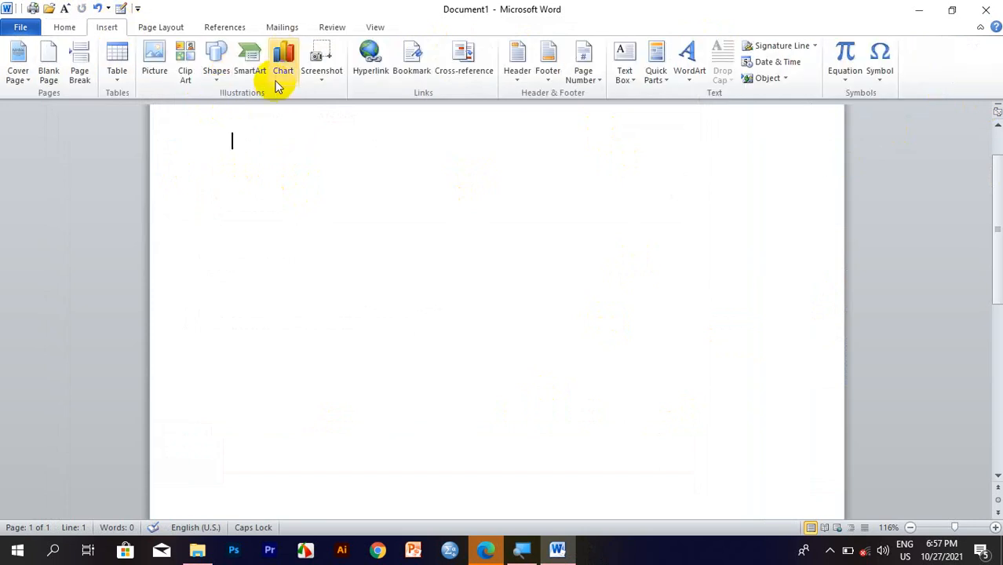
{"action": "left_click", "coordinate": [185, 77]}
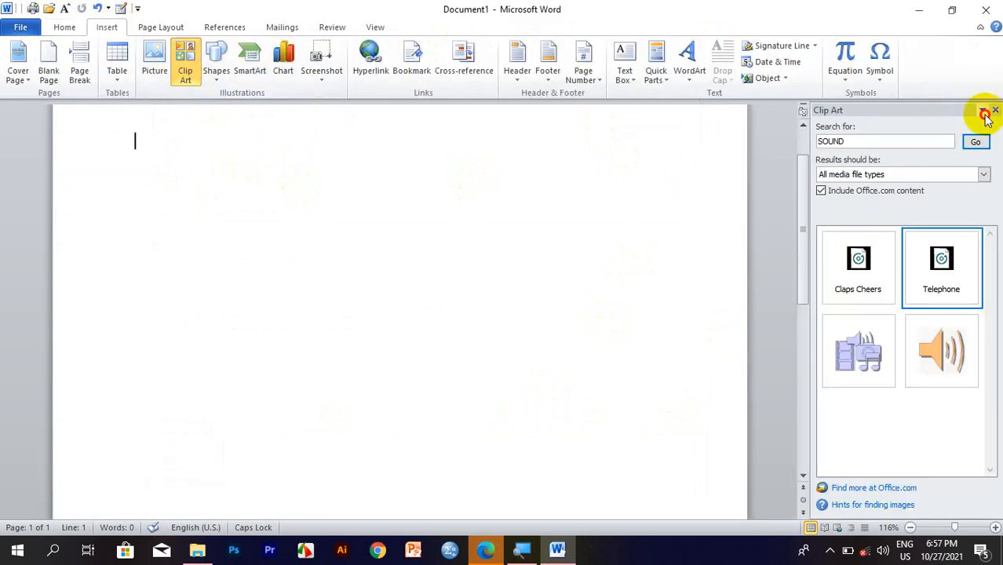
{"action": "left_click", "coordinate": [983, 111]}
{"action": "left_click", "coordinate": [944, 148]}
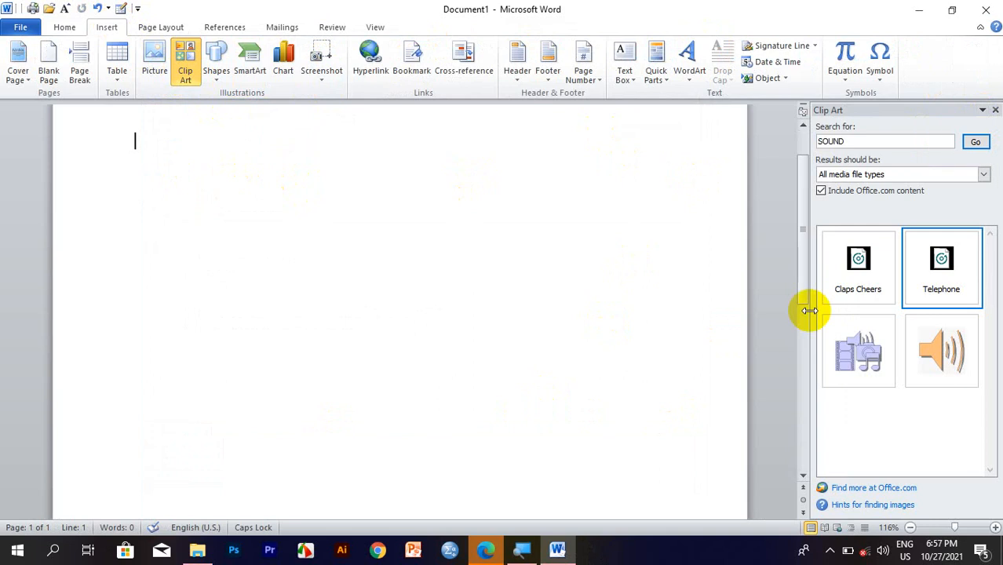
- Widen the Clip Art pane and close it
{"action": "left_click_drag", "start_coordinate": [810, 310], "coordinate": [763, 365]}
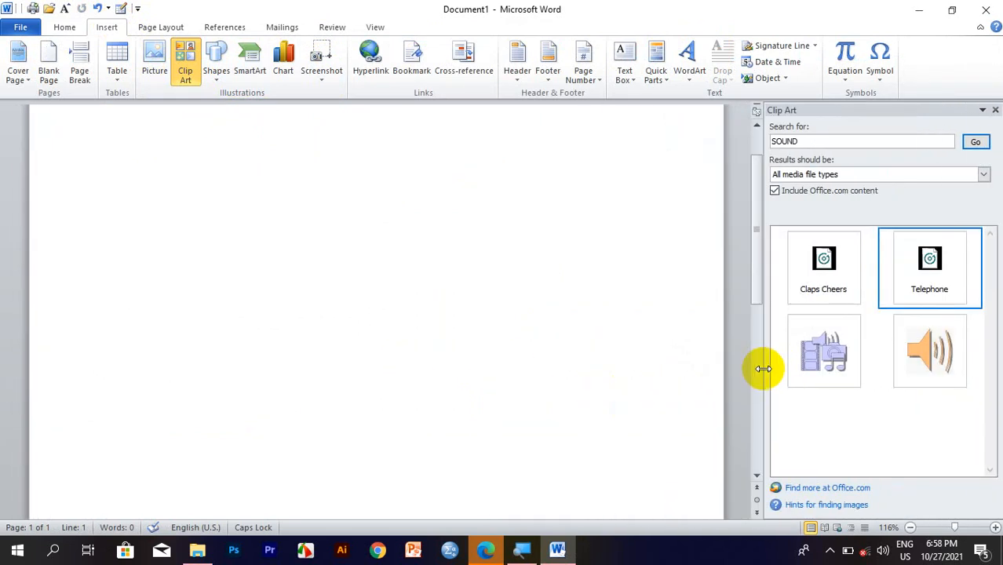
{"action": "left_click", "coordinate": [995, 110]}
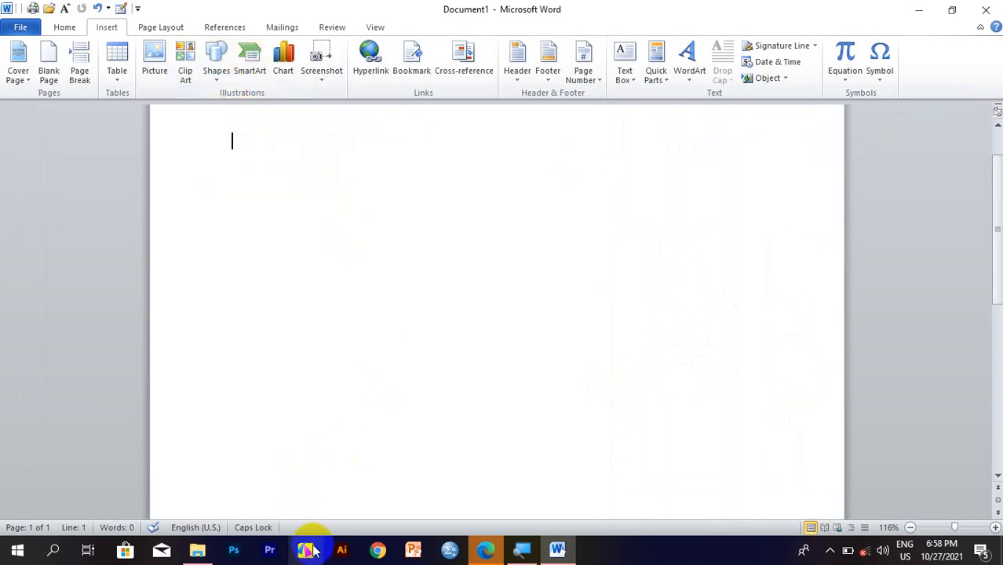
- Insert a new drawing canvas, reduce its height to about 2.17", and delete the canvas
{"action": "left_click", "coordinate": [218, 75]}
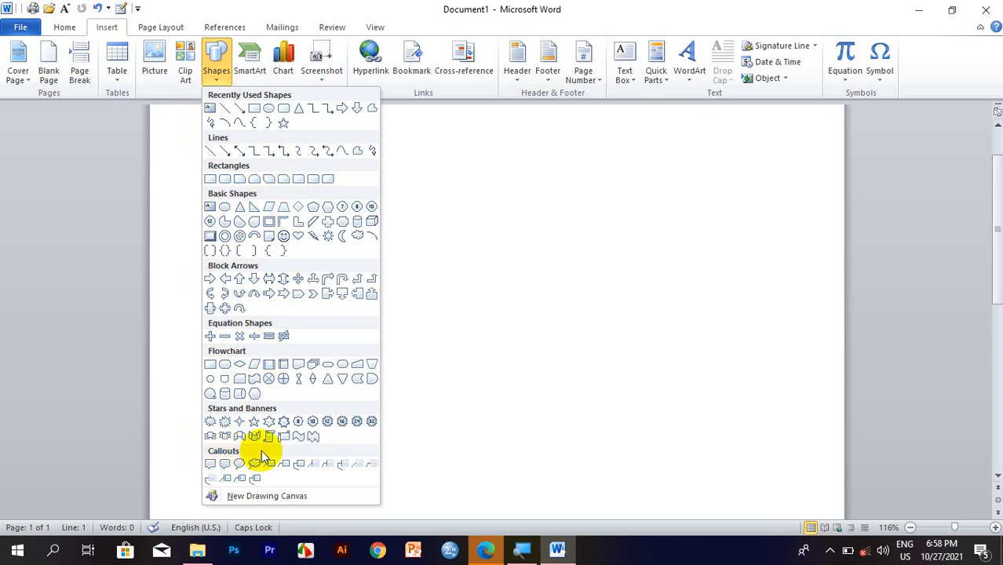
{"action": "left_click", "coordinate": [306, 496]}
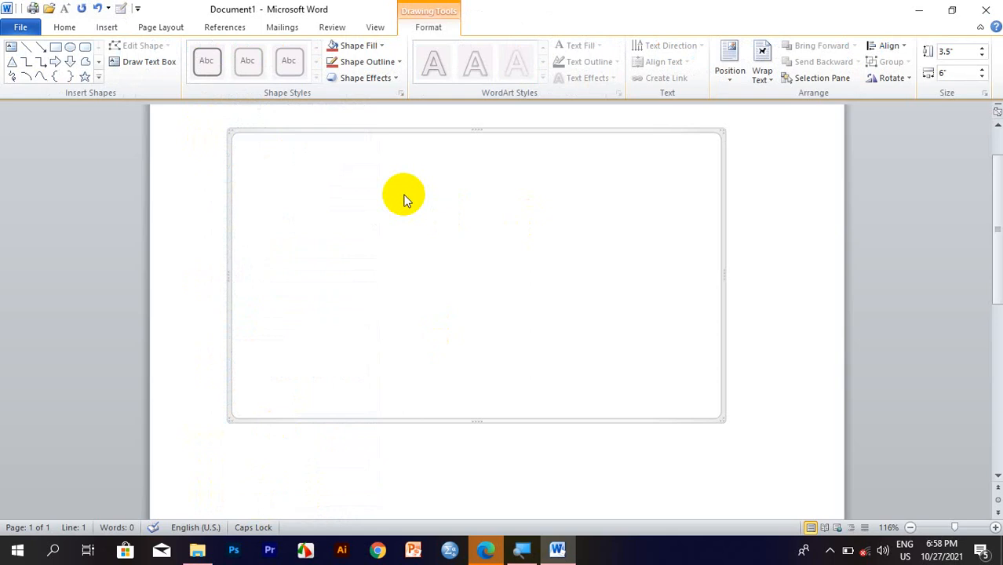
{"action": "left_click_drag", "start_coordinate": [477, 132], "coordinate": [459, 242]}
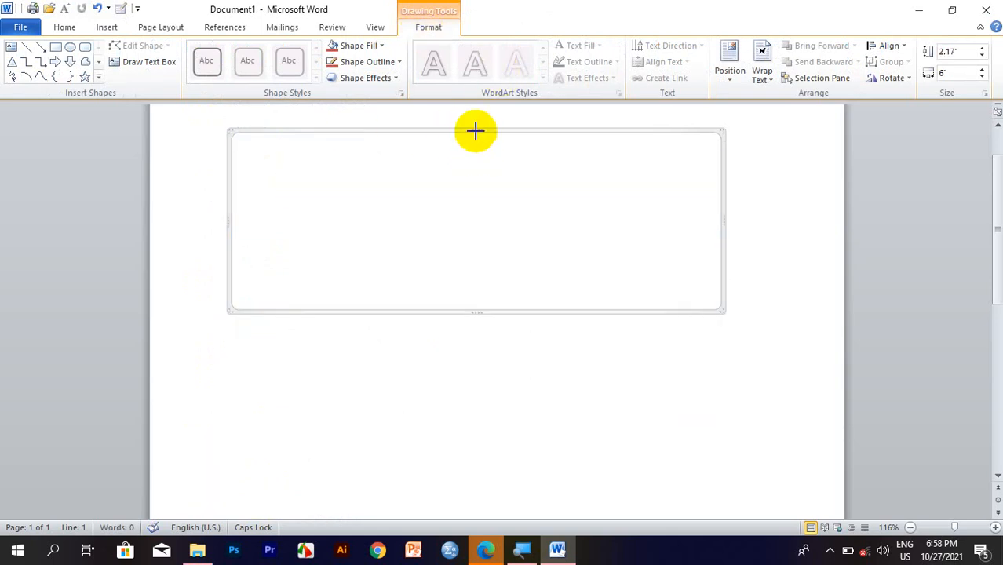
{"action": "key", "text": "Delete"}
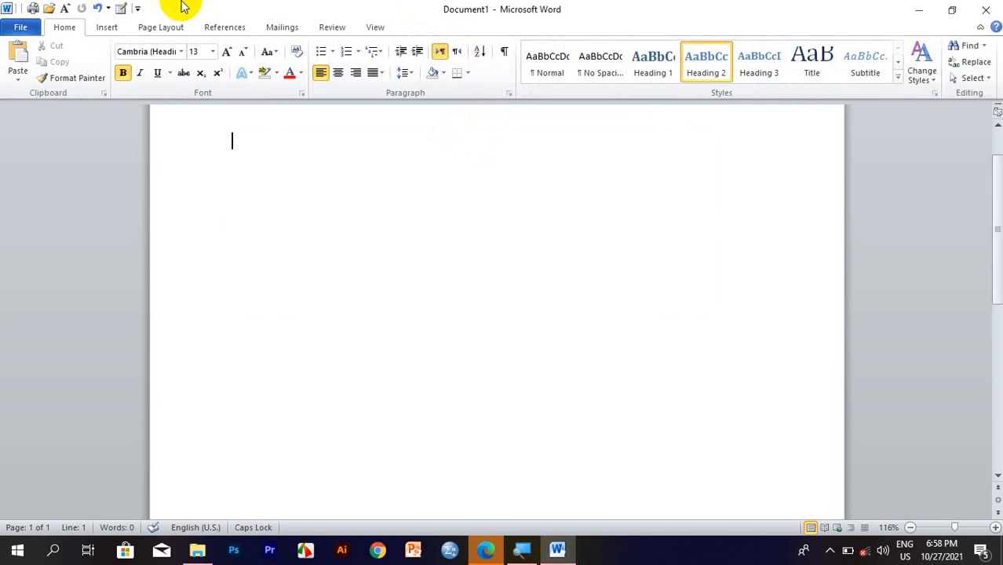
- Draw a text box about 0.81" high and 5.53" wide containing "Kusoo dhawaada casharkan waa muhiim sifiican isha ug hay"
{"action": "left_click", "coordinate": [106, 26]}
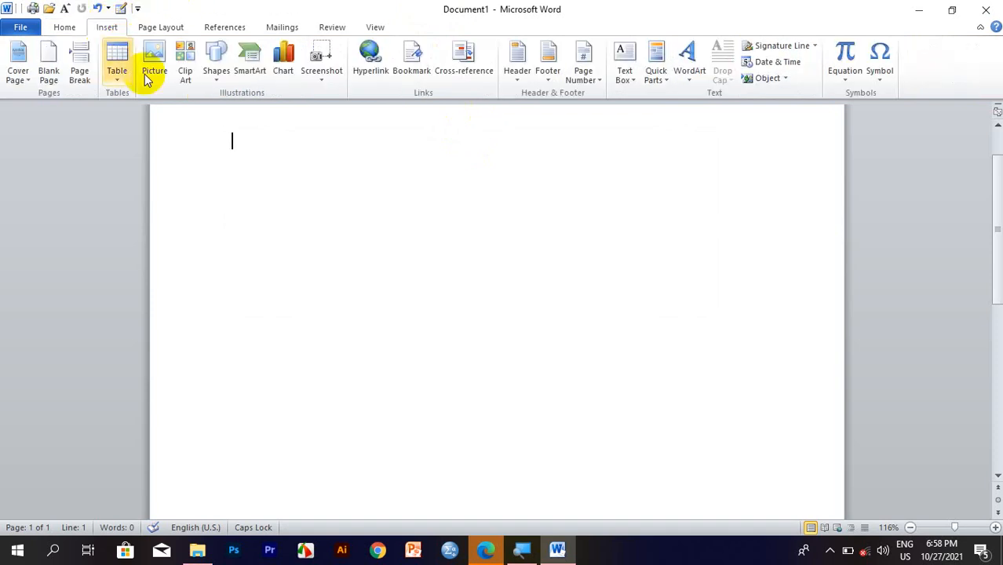
{"action": "left_click", "coordinate": [220, 74]}
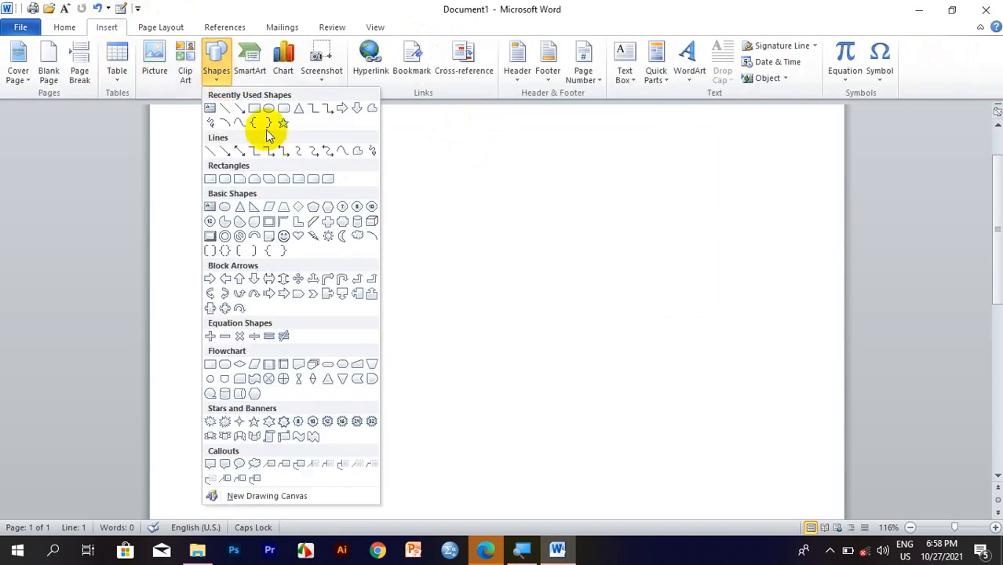
{"action": "left_click", "coordinate": [210, 109]}
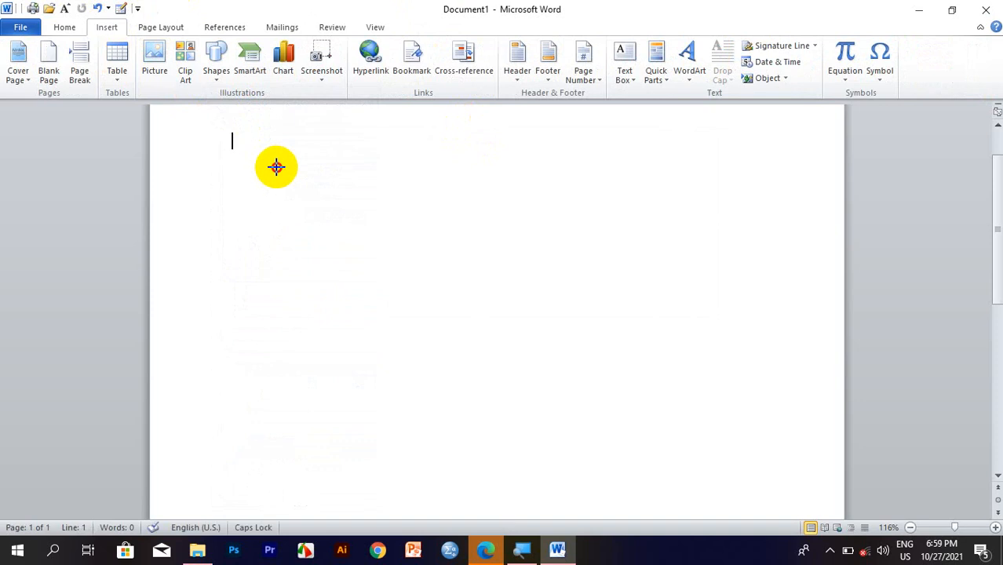
{"action": "mouse_move", "coordinate": [271, 167]}
{"action": "left_mouse_down"}
{"action": "mouse_move", "coordinate": [553, 258]}
{"action": "mouse_move", "coordinate": [672, 210]}
{"action": "mouse_move", "coordinate": [694, 248]}
{"action": "mouse_move", "coordinate": [722, 231]}
{"action": "left_mouse_up"}
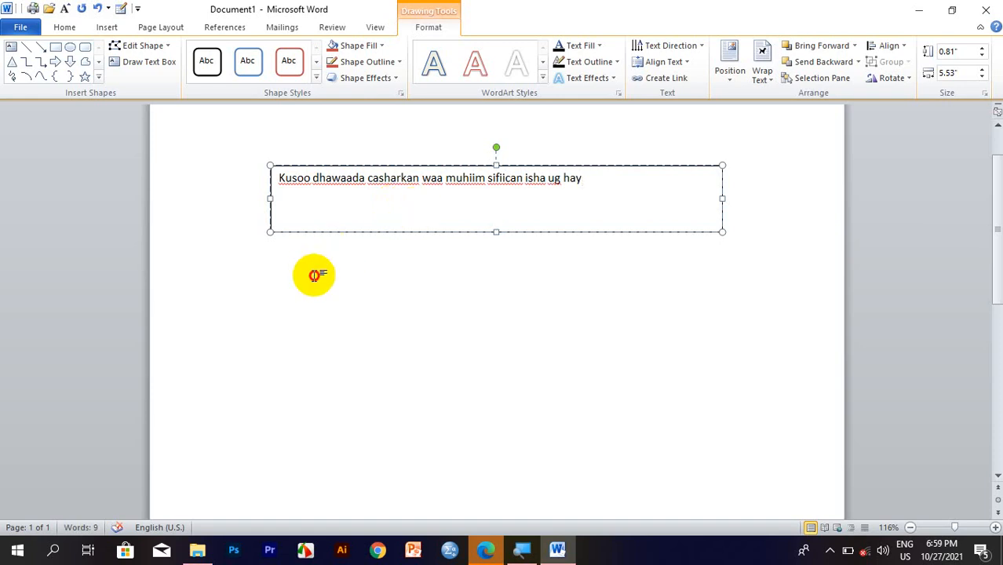
{"action": "left_click", "coordinate": [370, 276]}
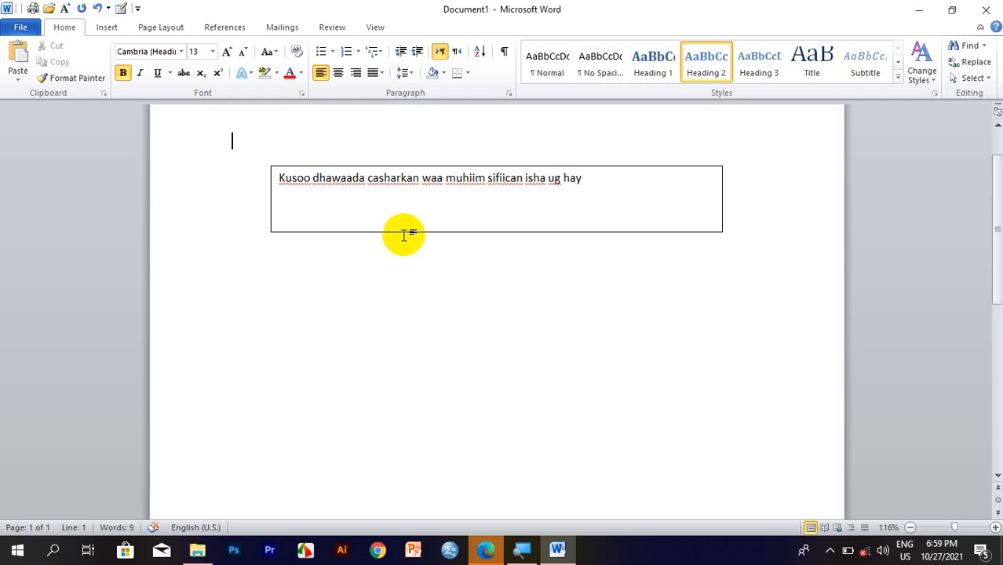
- Try the aqua outline and blue fill shape styles on the text box, and settle on the solid olive green fill style
{"action": "left_click", "coordinate": [403, 233]}
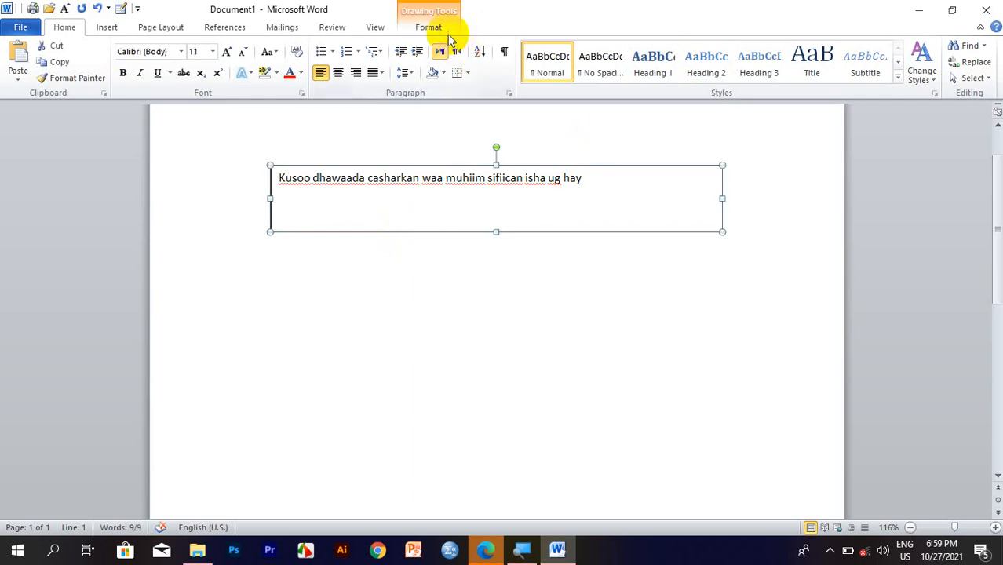
{"action": "left_click", "coordinate": [430, 29]}
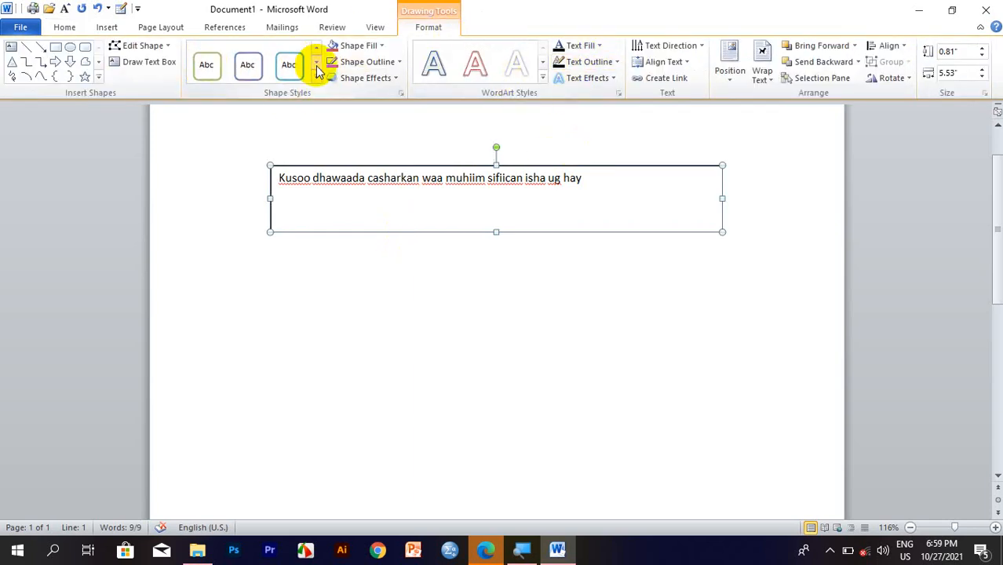
{"action": "left_click", "coordinate": [287, 63]}
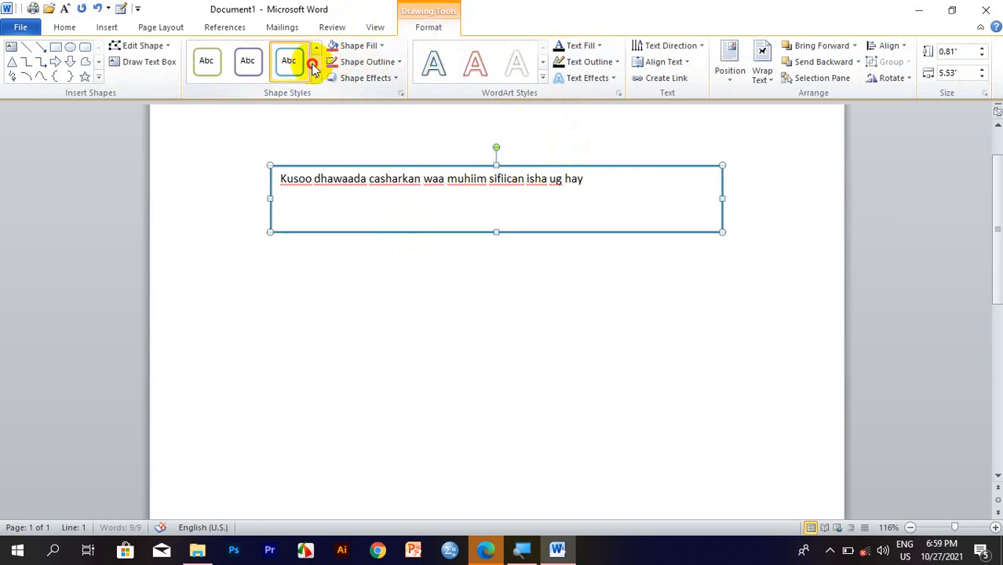
{"action": "left_click", "coordinate": [314, 66]}
{"action": "left_click", "coordinate": [282, 69]}
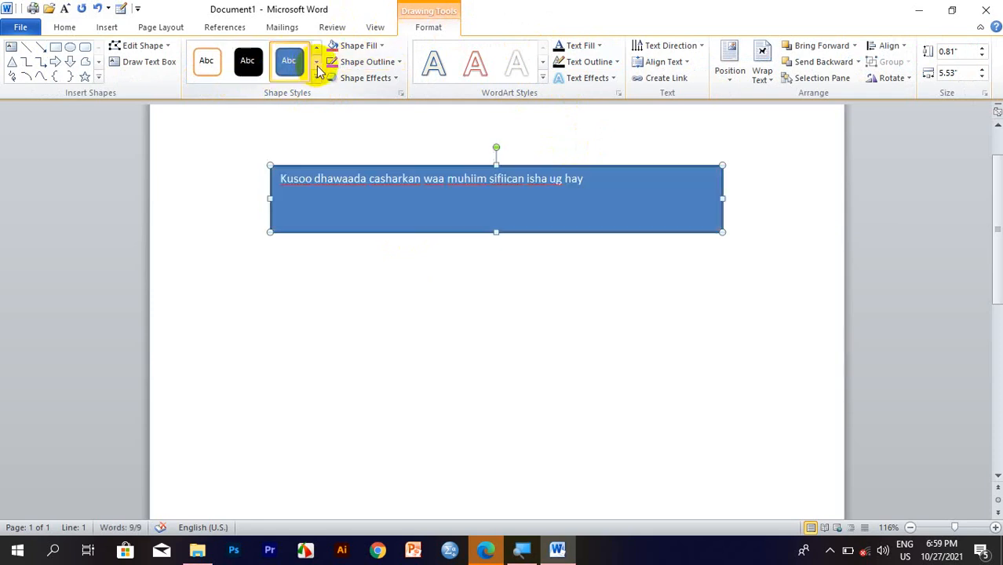
{"action": "left_click", "coordinate": [318, 67]}
{"action": "left_click", "coordinate": [247, 64]}
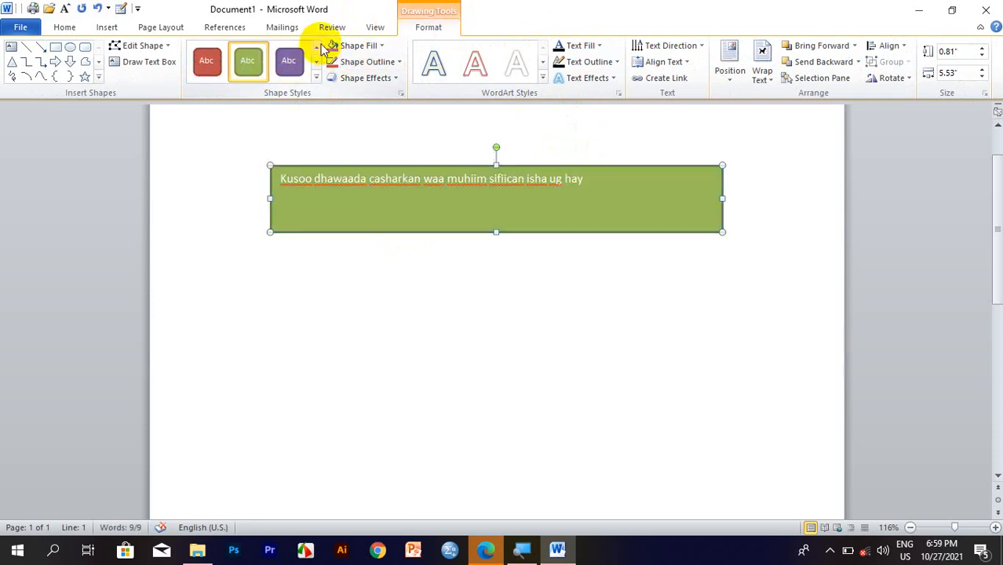
{"action": "left_click", "coordinate": [318, 47]}
{"action": "left_click", "coordinate": [318, 47]}
{"action": "left_click", "coordinate": [210, 63]}
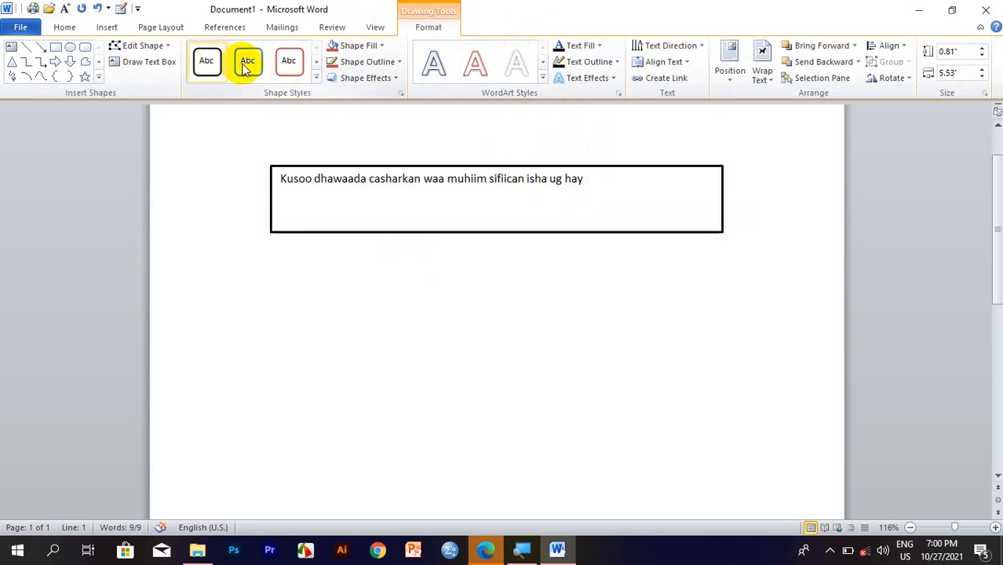
- Try an off-axis parallel 3-D rotation on the text box, and replace it with the last preset of the Parallel group
{"action": "left_click", "coordinate": [396, 81]}
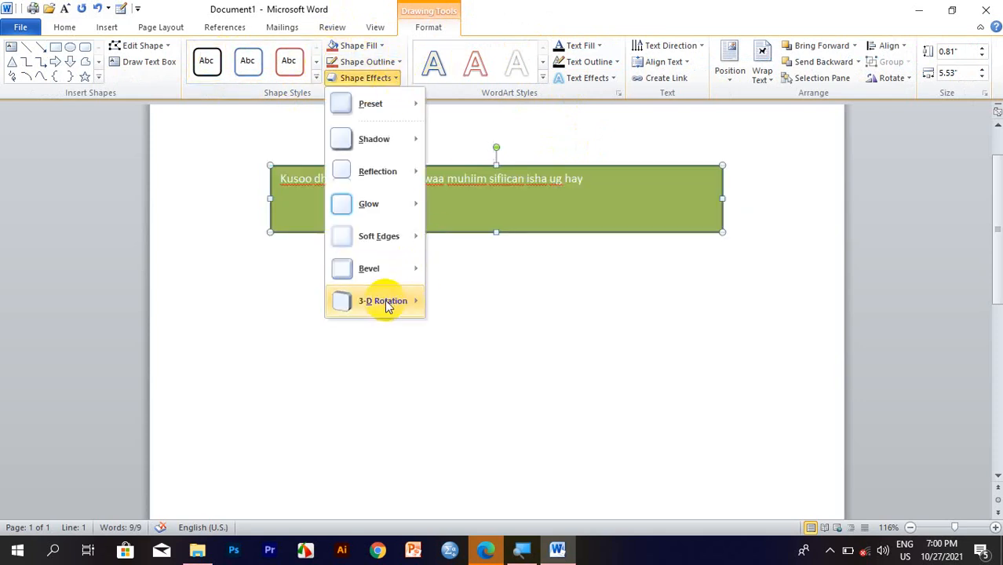
{"action": "mouse_move", "coordinate": [386, 302]}
{"action": "left_click", "coordinate": [446, 254]}
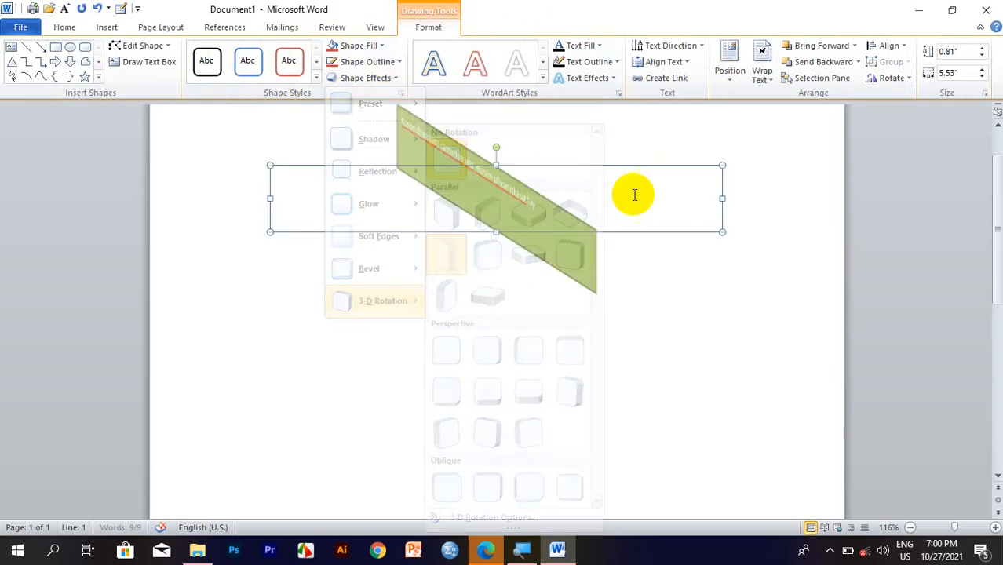
{"action": "left_click", "coordinate": [337, 81]}
{"action": "mouse_move", "coordinate": [373, 306]}
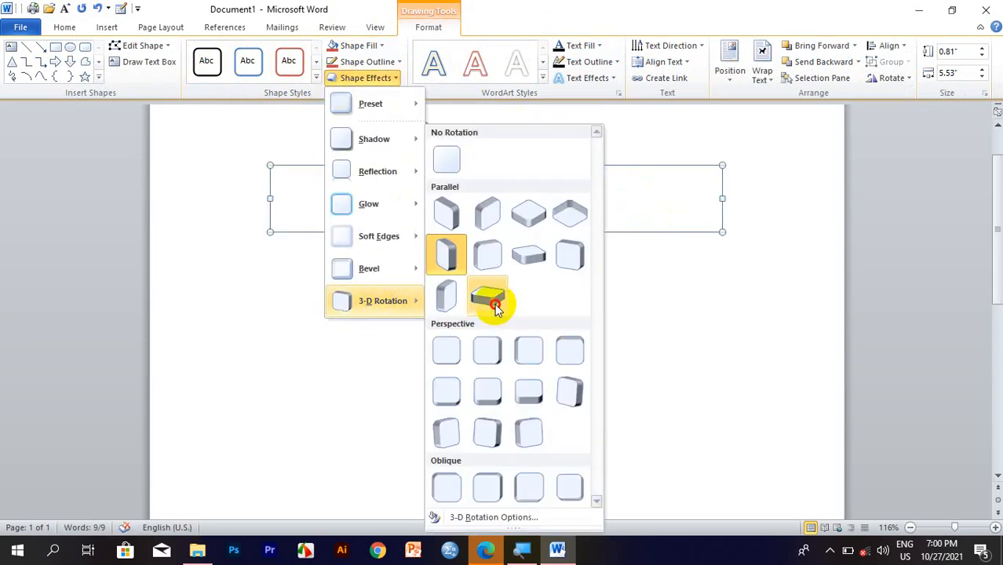
{"action": "left_click", "coordinate": [494, 306]}
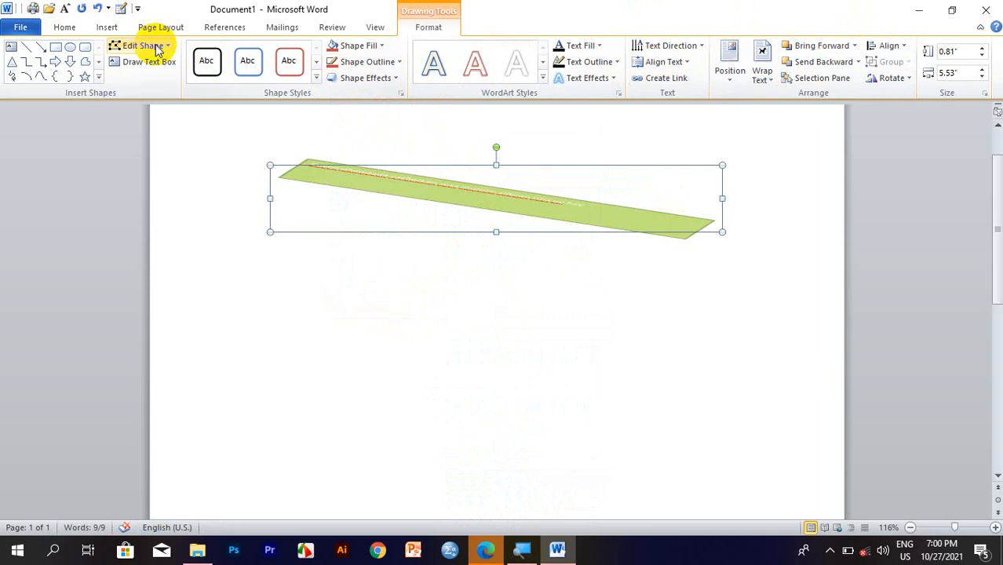
- Draw a rectangle about 1.6" high and 2.55" wide on the page below the rotated text box
{"action": "left_click", "coordinate": [82, 50]}
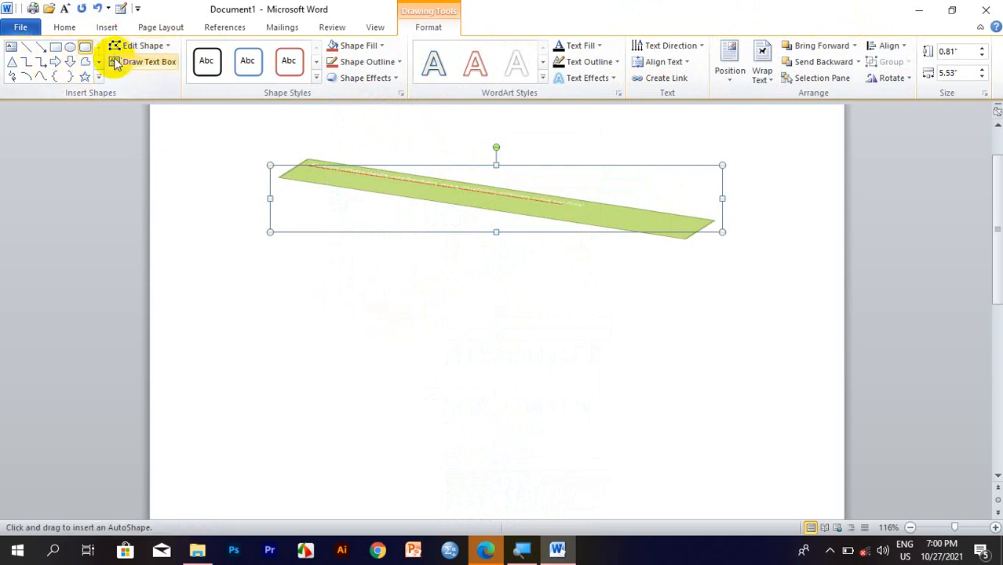
{"action": "left_click", "coordinate": [107, 27]}
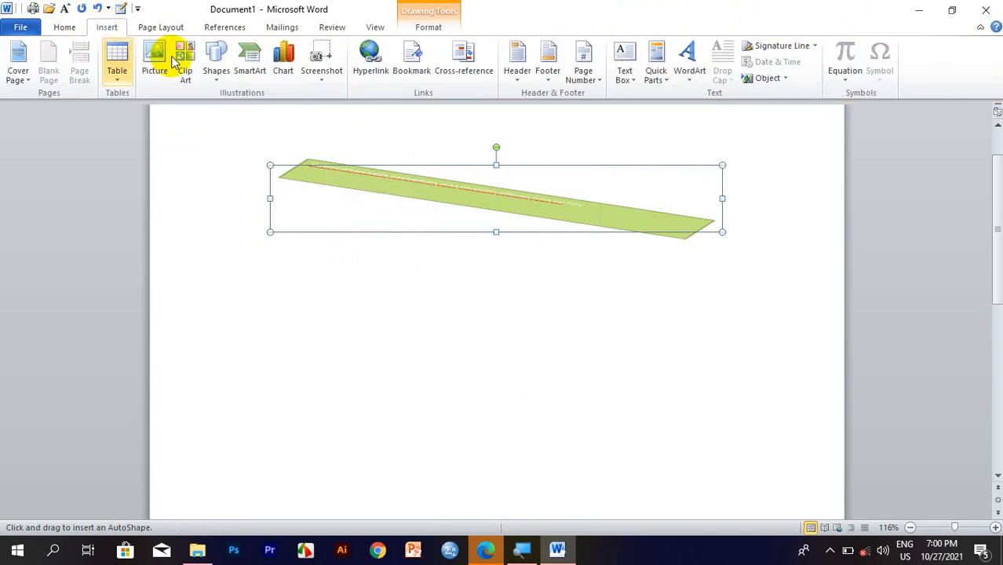
{"action": "left_click", "coordinate": [214, 63]}
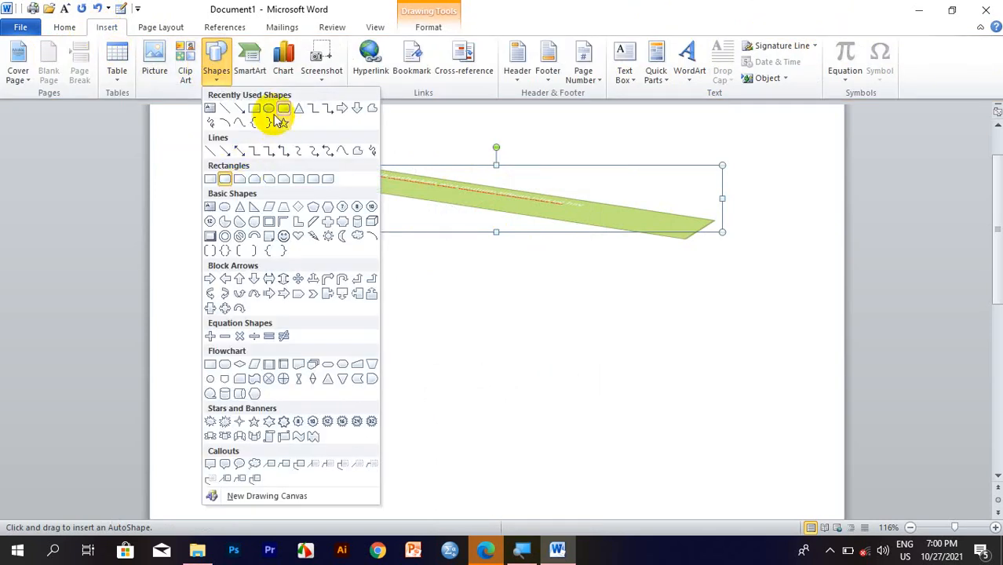
{"action": "left_click", "coordinate": [253, 109]}
{"action": "mouse_move", "coordinate": [322, 292]}
{"action": "left_mouse_down"}
{"action": "mouse_move", "coordinate": [514, 394]}
{"action": "mouse_move", "coordinate": [646, 390]}
{"action": "mouse_move", "coordinate": [530, 423]}
{"action": "left_mouse_up"}
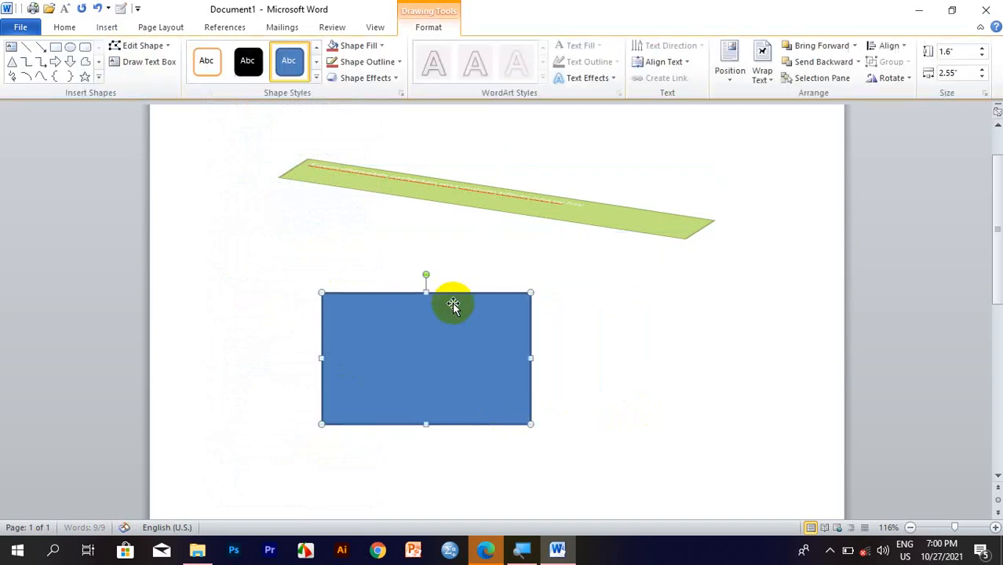
- Move the blue rectangle up toward the page's left margin and make it ready for text
{"action": "left_click_drag", "start_coordinate": [424, 317], "coordinate": [325, 281]}
{"action": "left_click", "coordinate": [286, 287]}
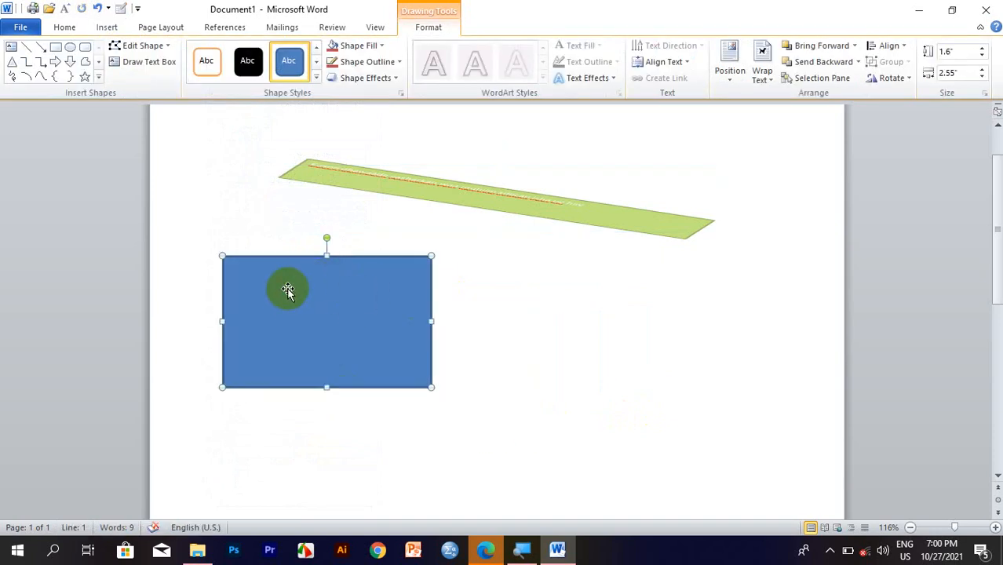
{"action": "right_click", "coordinate": [288, 295]}
{"action": "left_click", "coordinate": [365, 359]}
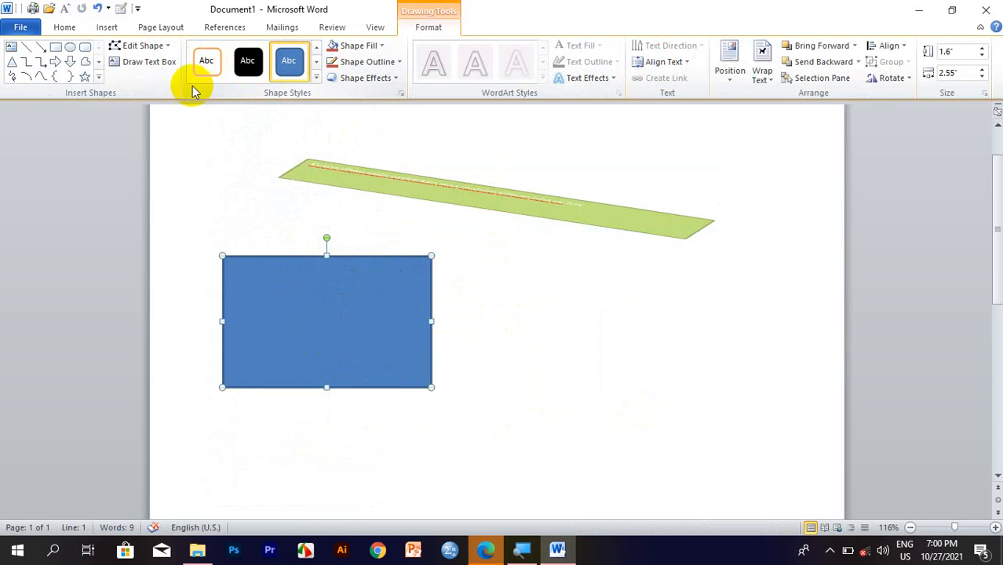
- Browse the shape styles and give the blue rectangle the glossy olive green style from the last row
{"action": "left_click", "coordinate": [317, 66]}
{"action": "left_click", "coordinate": [316, 66]}
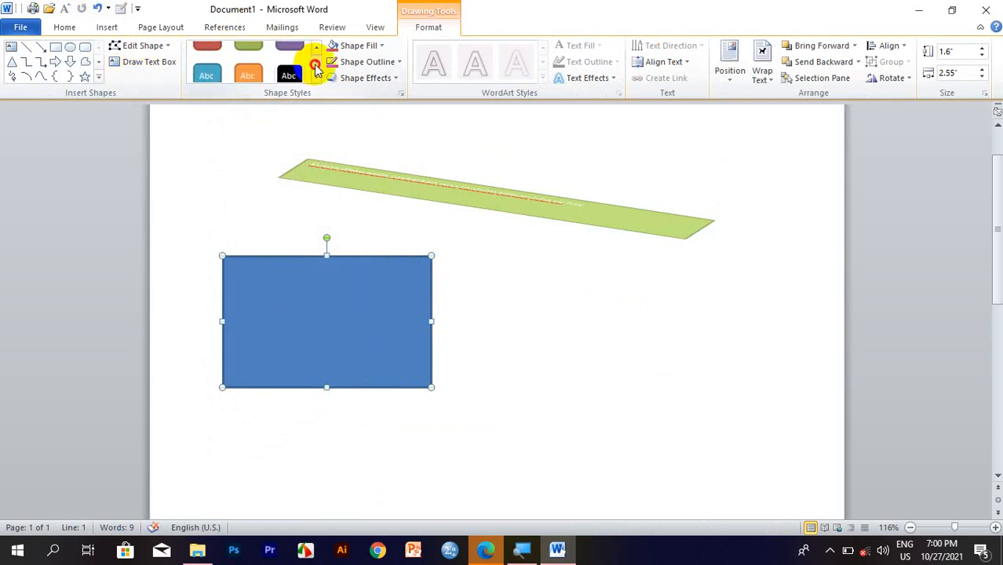
{"action": "left_click", "coordinate": [316, 66]}
{"action": "left_click", "coordinate": [316, 66]}
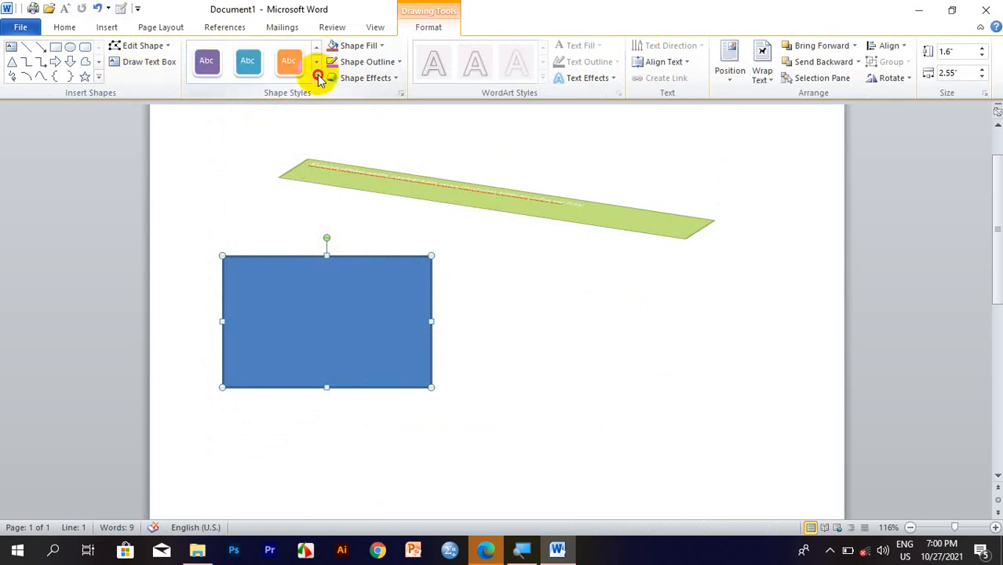
{"action": "left_click", "coordinate": [317, 78]}
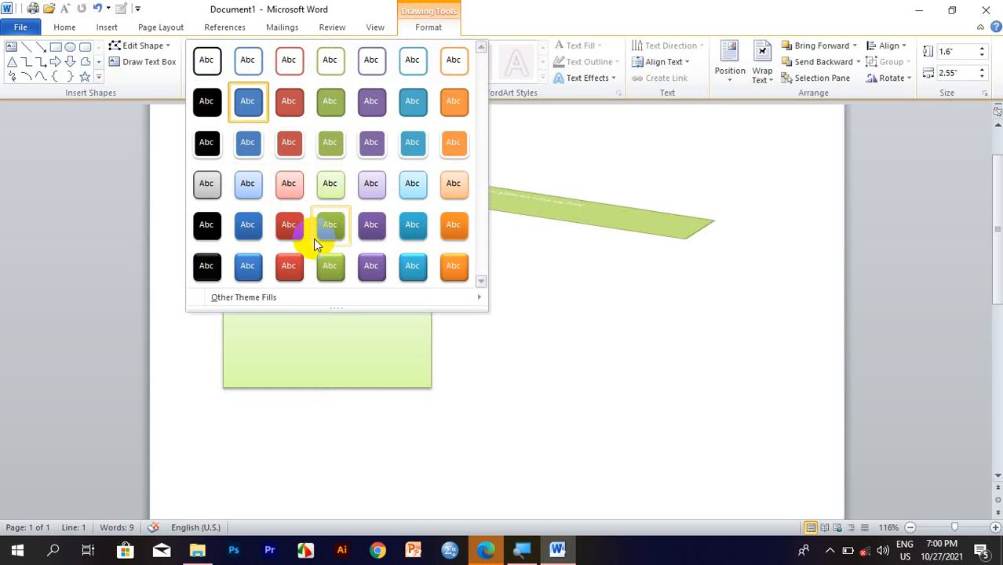
{"action": "left_click", "coordinate": [326, 274]}
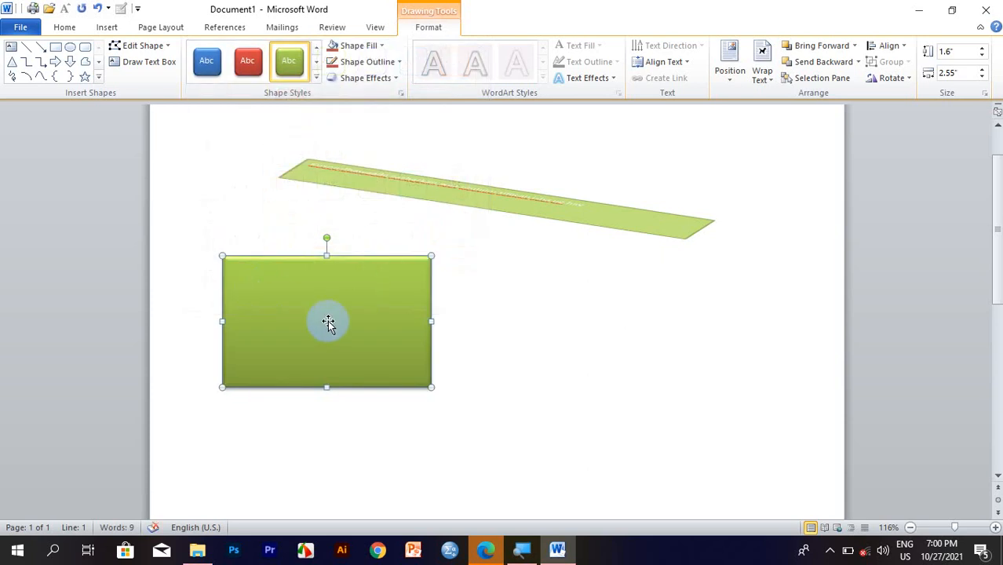
- Apply the second bevel effect of the last bevel row to the green rectangle
{"action": "left_click", "coordinate": [595, 320]}
{"action": "left_click", "coordinate": [381, 363]}
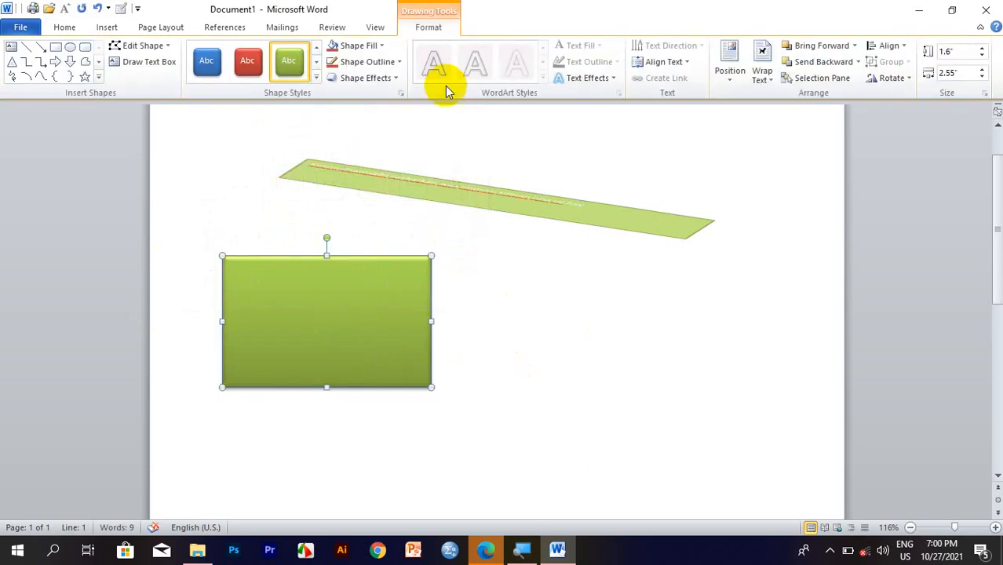
{"action": "left_click", "coordinate": [364, 77]}
{"action": "mouse_move", "coordinate": [372, 280]}
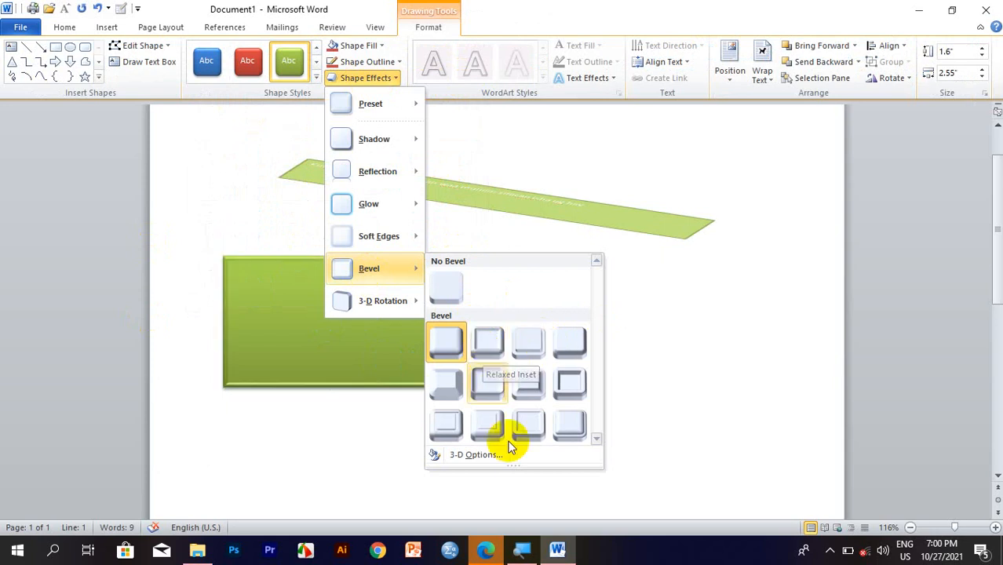
{"action": "left_click", "coordinate": [486, 428]}
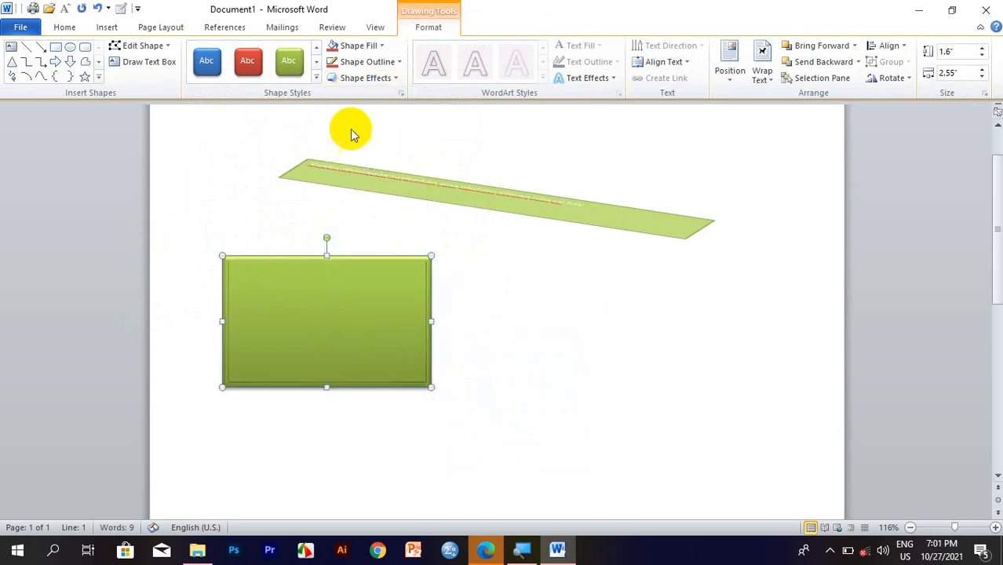
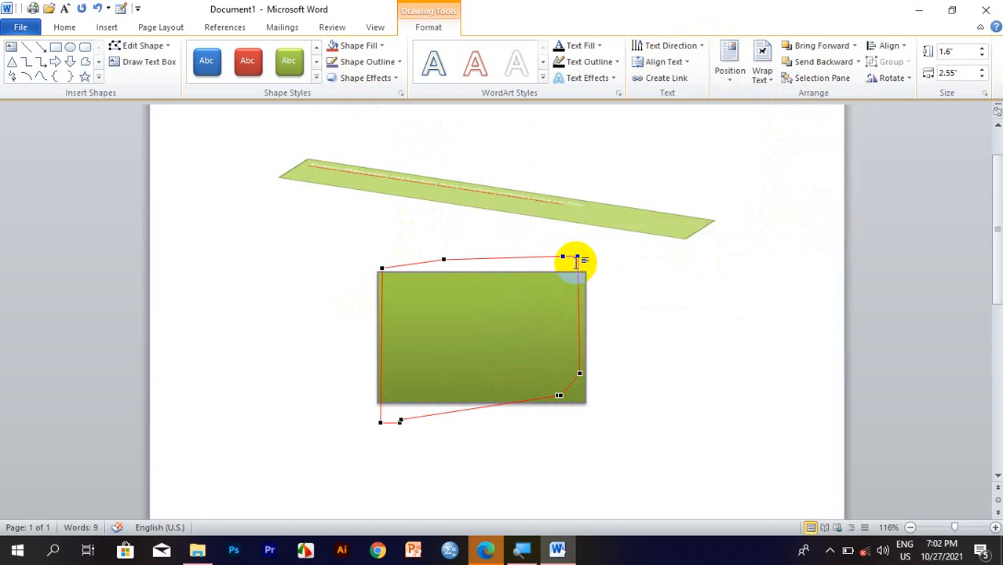
- Pull the green rectangle's upper-right wrap point inward and undo the changes back to before the rectangle was drawn
{"action": "left_click_drag", "start_coordinate": [575, 259], "coordinate": [576, 260]}
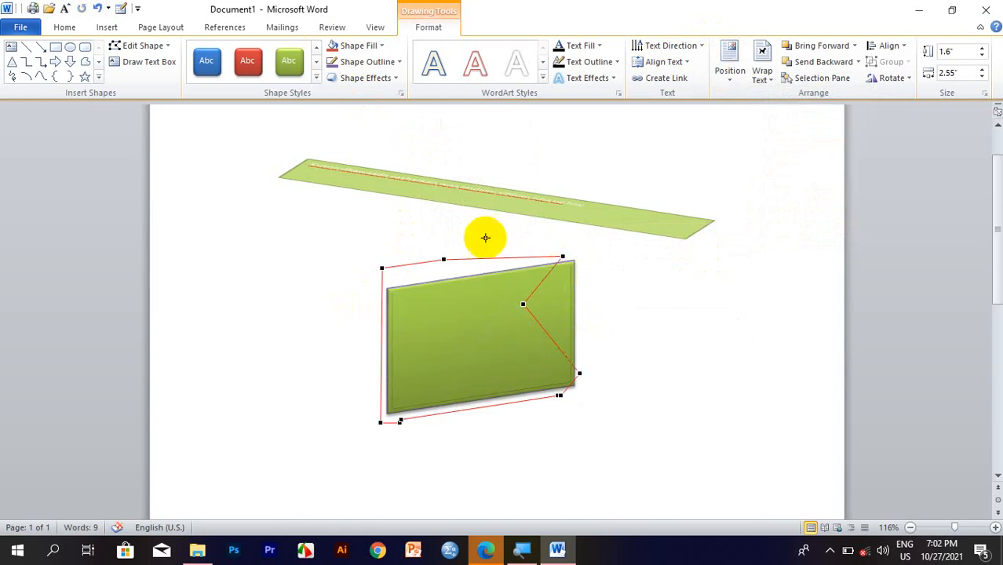
{"action": "key", "text": "ctrl+z"}
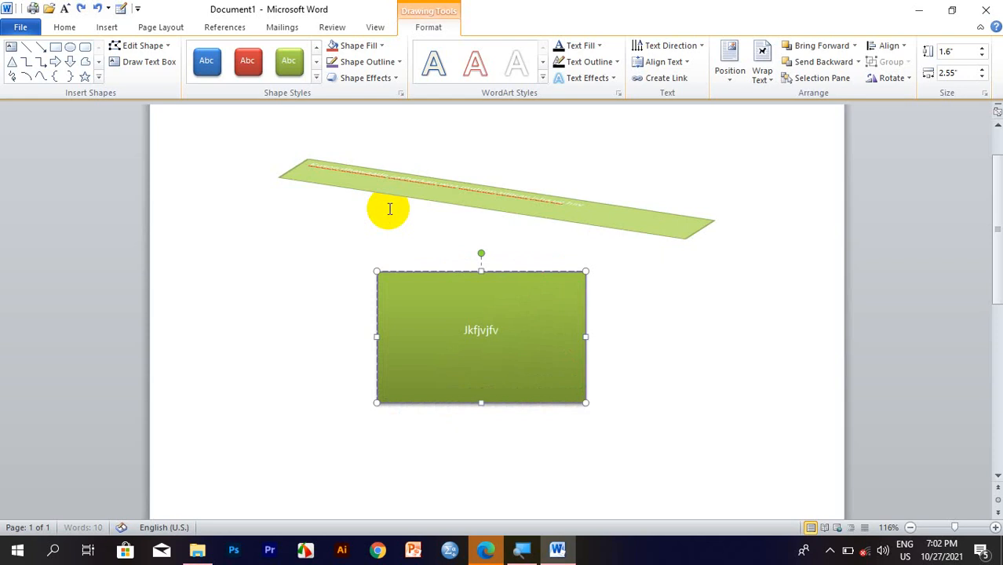
{"action": "key", "text": "ctrl+z"}
{"action": "key", "text": "ctrl+z"}
{"action": "key", "text": "ctrl+z"}
{"action": "key", "text": "ctrl+z"}
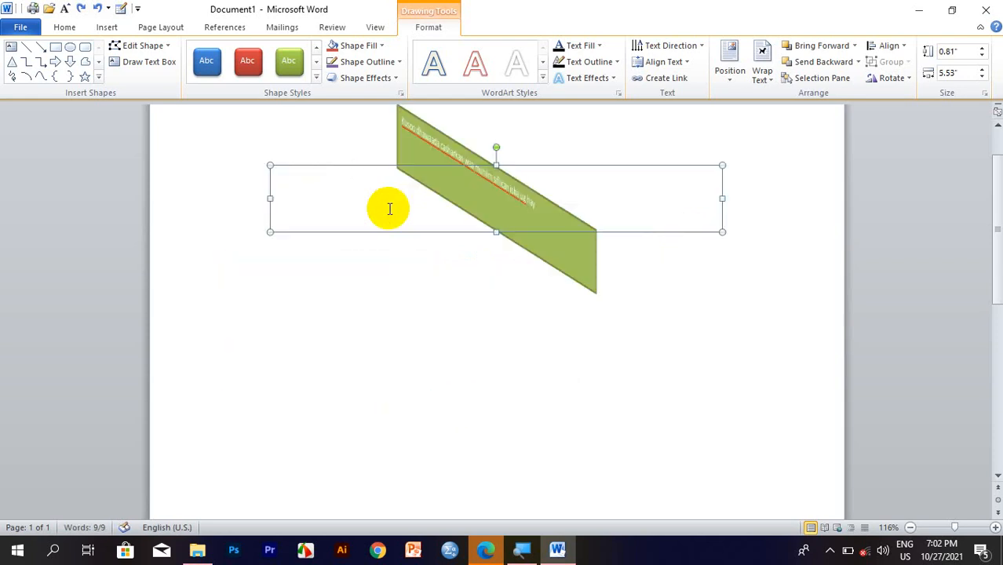
- Draw a rectangle about 1.96" high and 3.74" wide below the text box and pull its two upper wrap points inward
{"action": "left_click", "coordinate": [56, 46]}
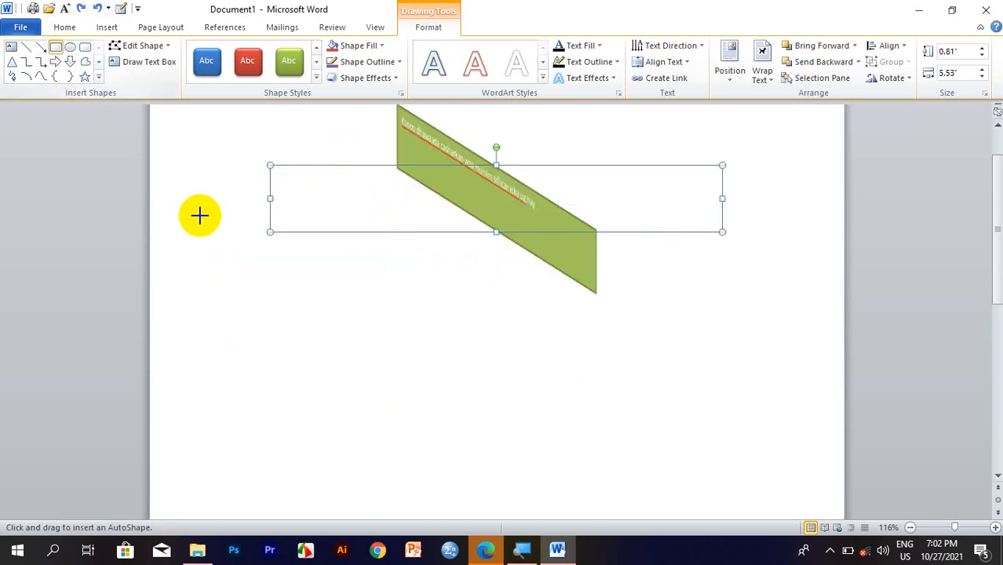
{"action": "left_click_drag", "start_coordinate": [248, 265], "coordinate": [554, 426]}
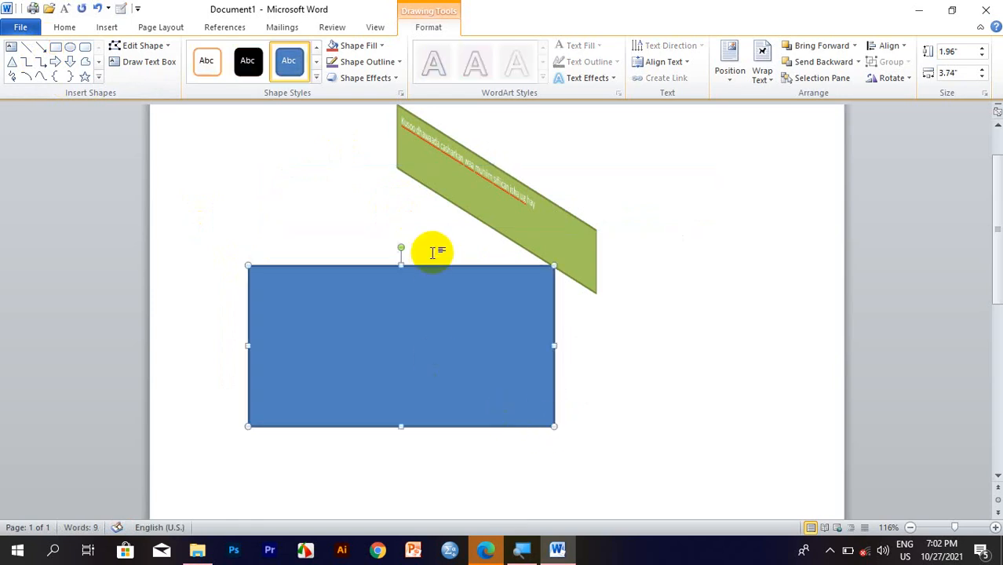
{"action": "left_click", "coordinate": [761, 73]}
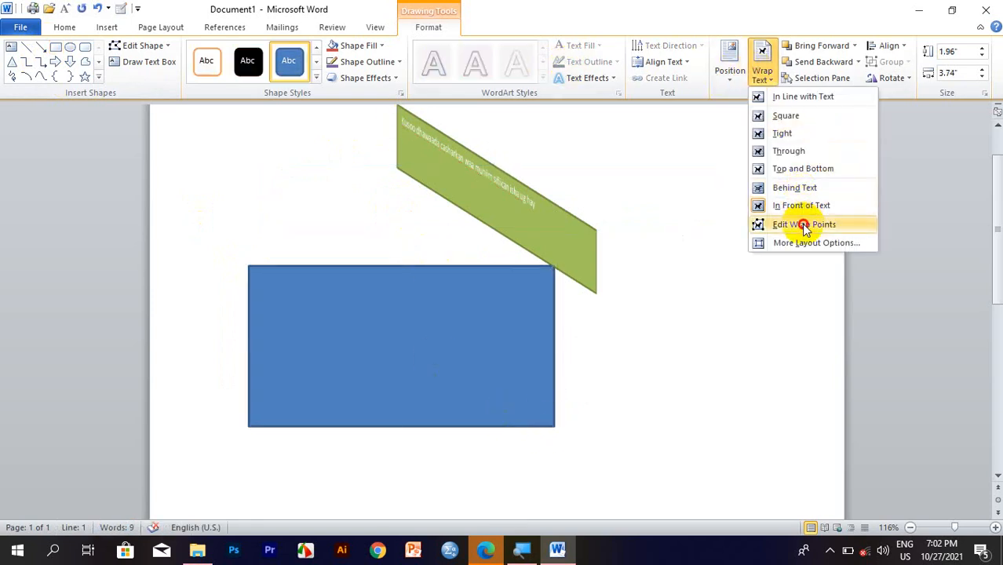
{"action": "left_click", "coordinate": [802, 224]}
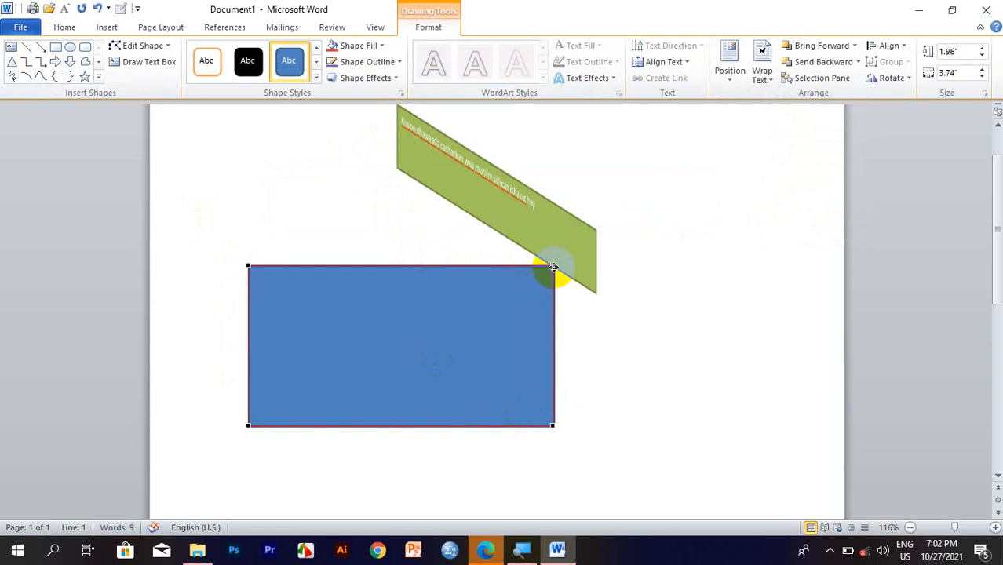
{"action": "left_click_drag", "start_coordinate": [553, 267], "coordinate": [497, 288]}
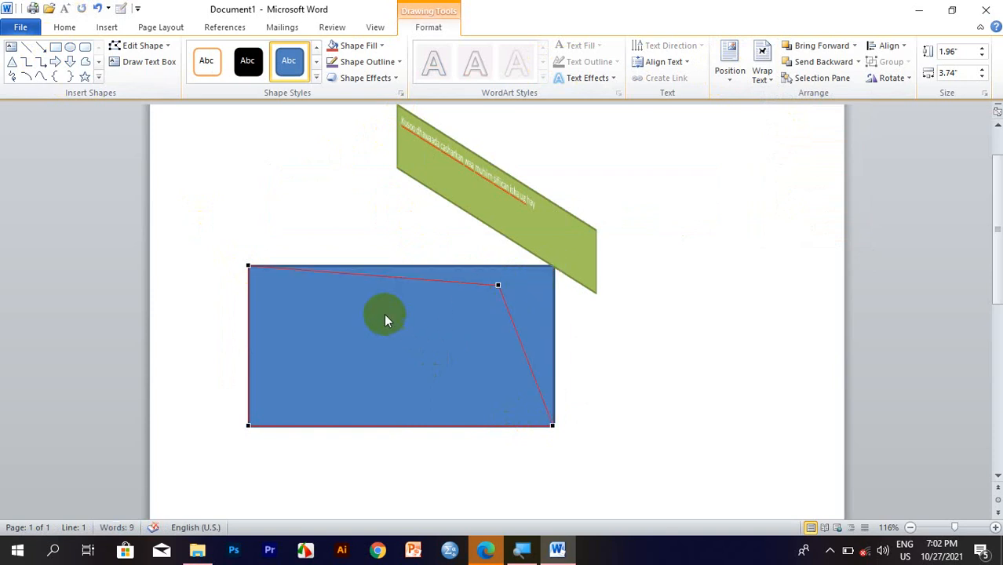
{"action": "left_click_drag", "start_coordinate": [247, 267], "coordinate": [344, 330]}
{"action": "left_click", "coordinate": [642, 351]}
{"action": "left_click", "coordinate": [402, 340]}
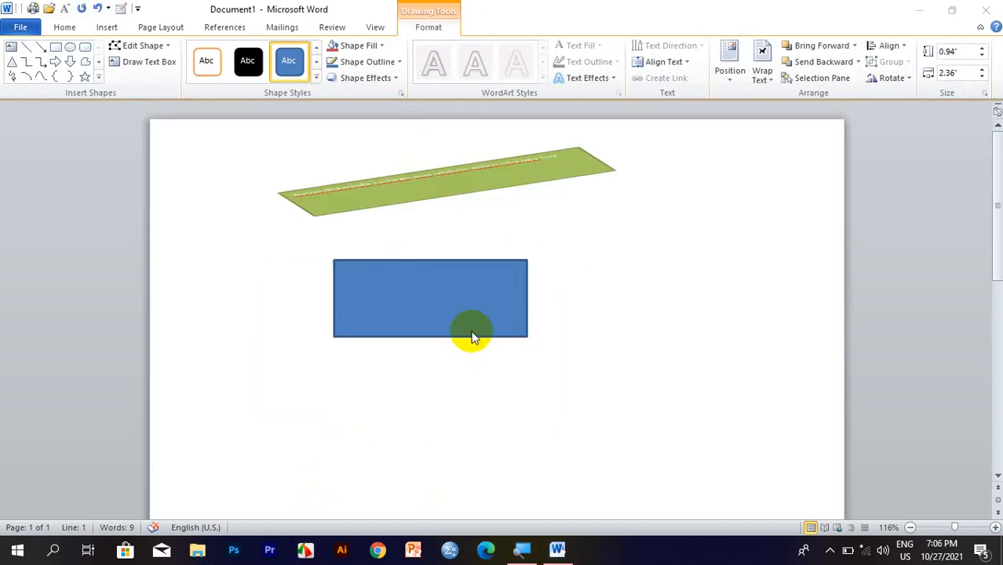
- Move the blue rectangle slightly closer to the slanted text box and pull its upper-right wrap point inward
{"action": "left_click", "coordinate": [472, 338]}
{"action": "left_click_drag", "start_coordinate": [463, 331], "coordinate": [414, 308]}
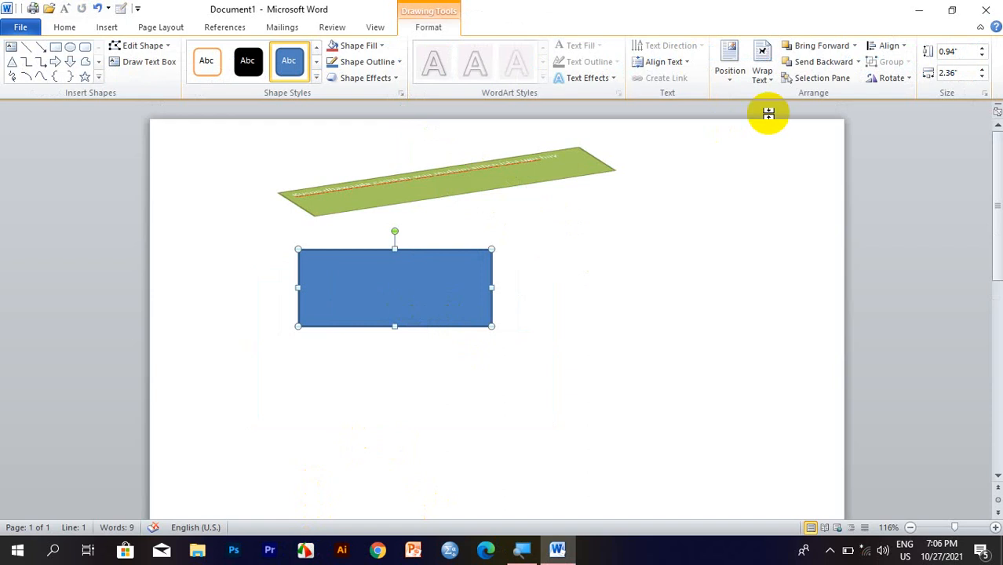
{"action": "left_click", "coordinate": [763, 69]}
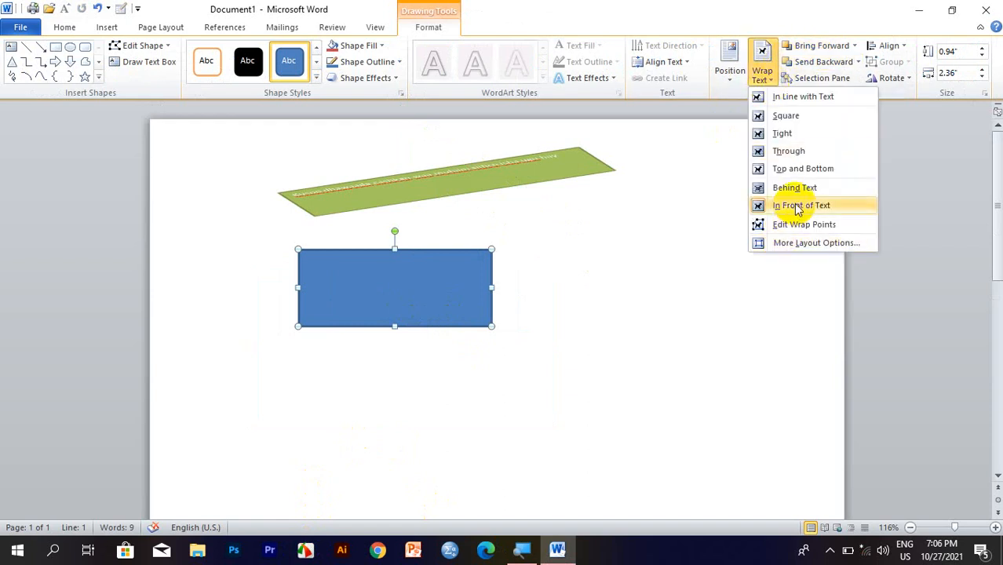
{"action": "left_click", "coordinate": [792, 226]}
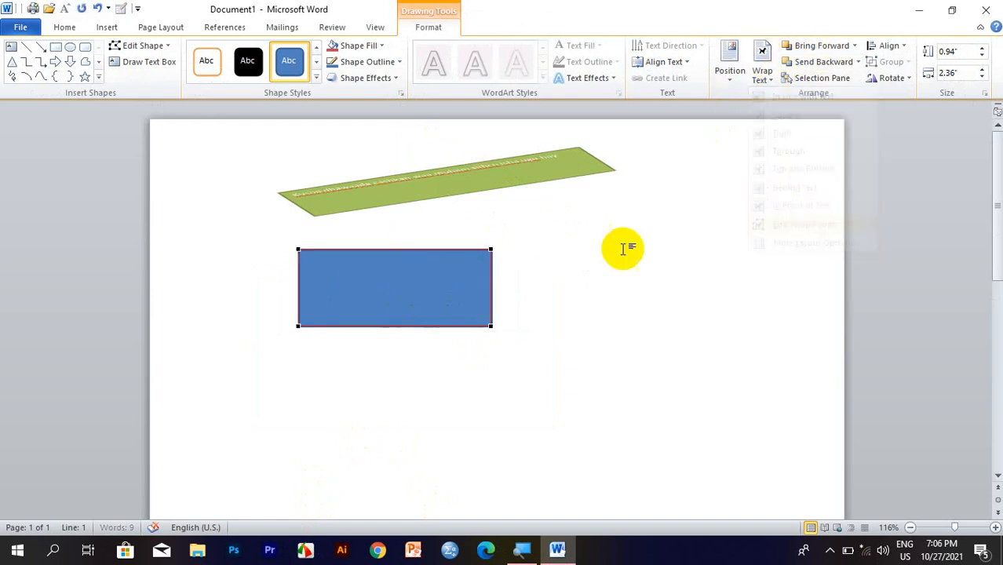
{"action": "left_click_drag", "start_coordinate": [488, 252], "coordinate": [445, 279]}
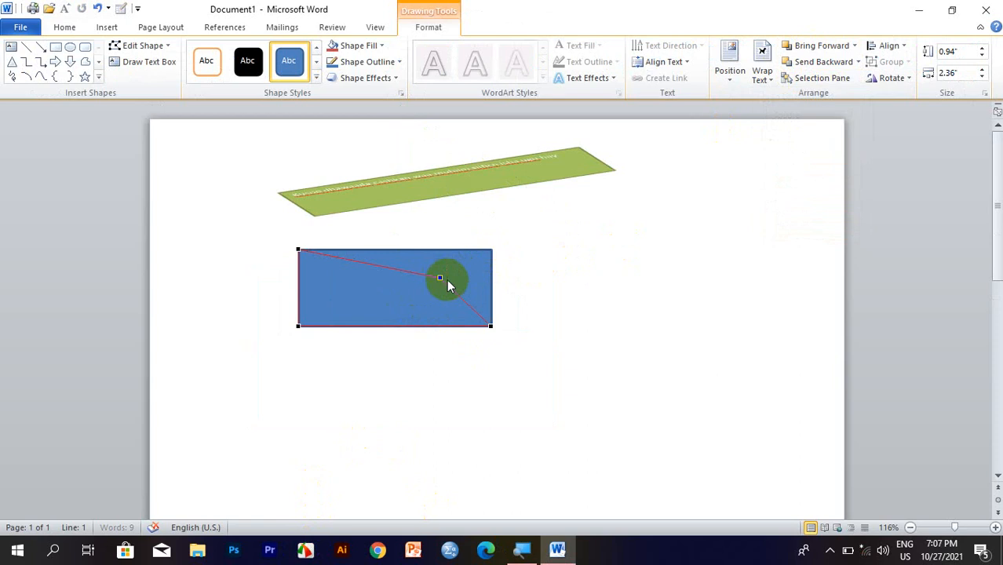
{"action": "left_click", "coordinate": [535, 308]}
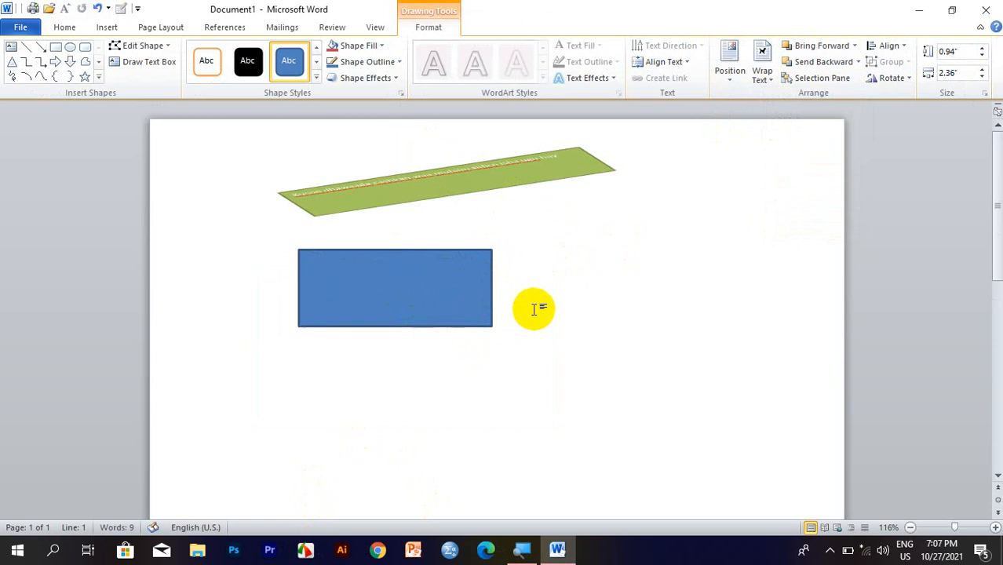
- Edit the blue rectangle's shape points by pulling its upper-left corner inward and down
{"action": "double_click", "coordinate": [330, 281]}
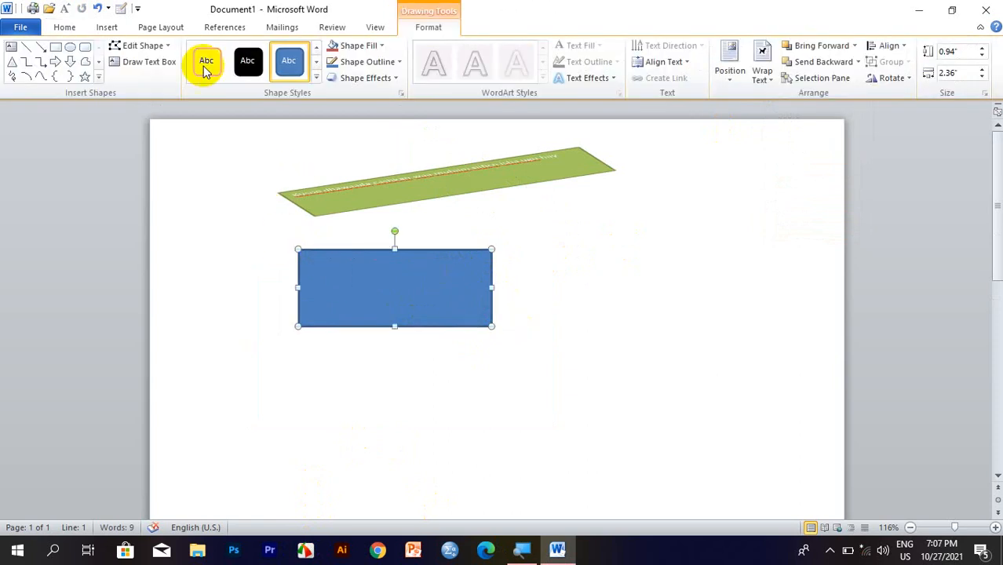
{"action": "left_click", "coordinate": [159, 50]}
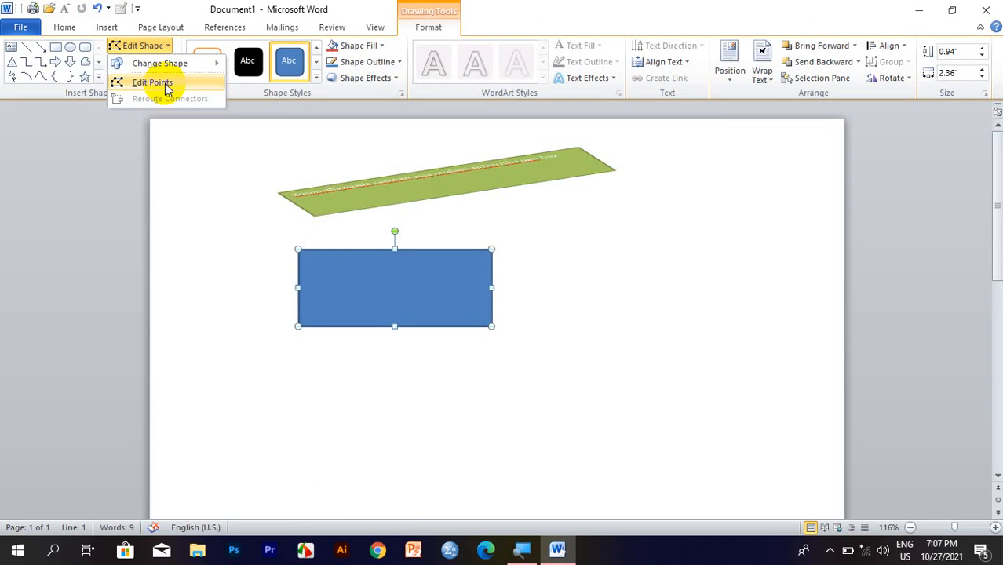
{"action": "left_click", "coordinate": [165, 83]}
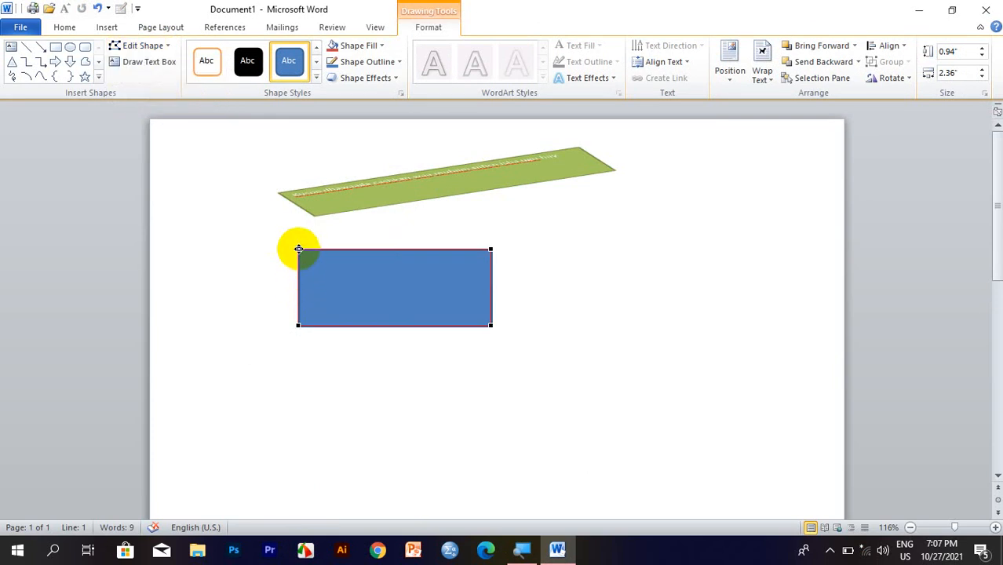
{"action": "left_click_drag", "start_coordinate": [298, 249], "coordinate": [358, 276]}
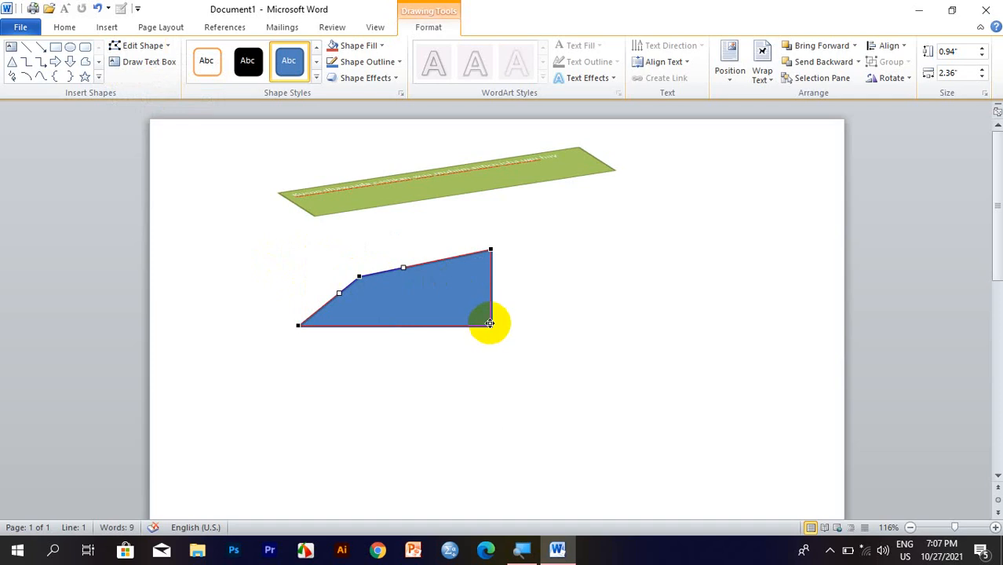
- Delete the reshaped blue rectangle and the slanted green text box from the page
{"action": "left_click", "coordinate": [449, 303]}
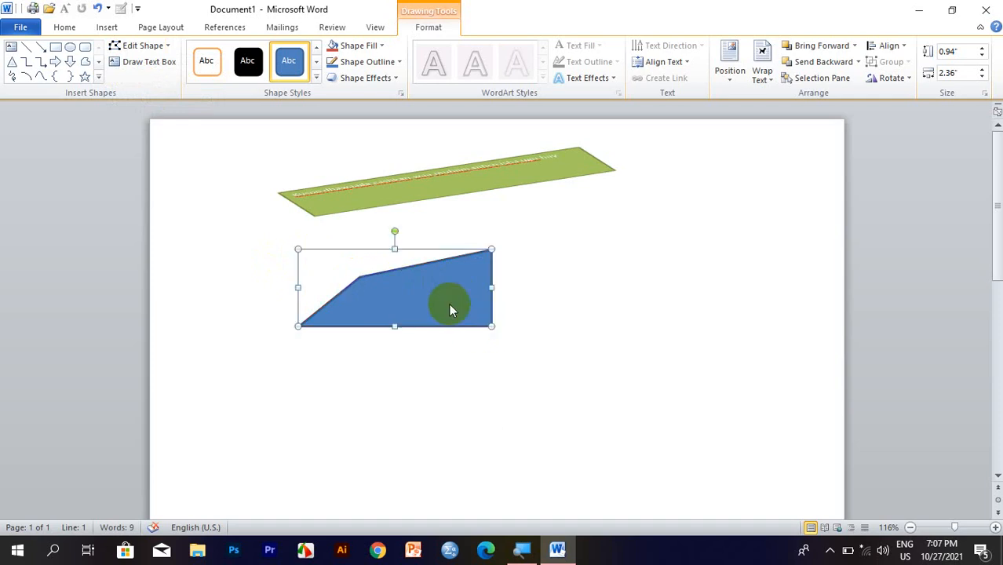
{"action": "key", "text": "Delete"}
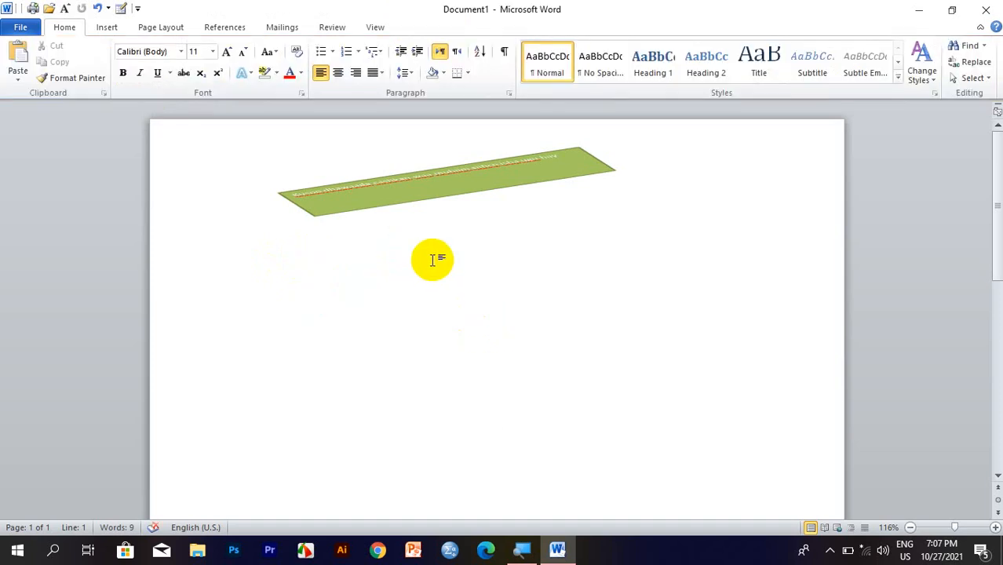
{"action": "left_click", "coordinate": [397, 197]}
{"action": "left_click", "coordinate": [411, 204]}
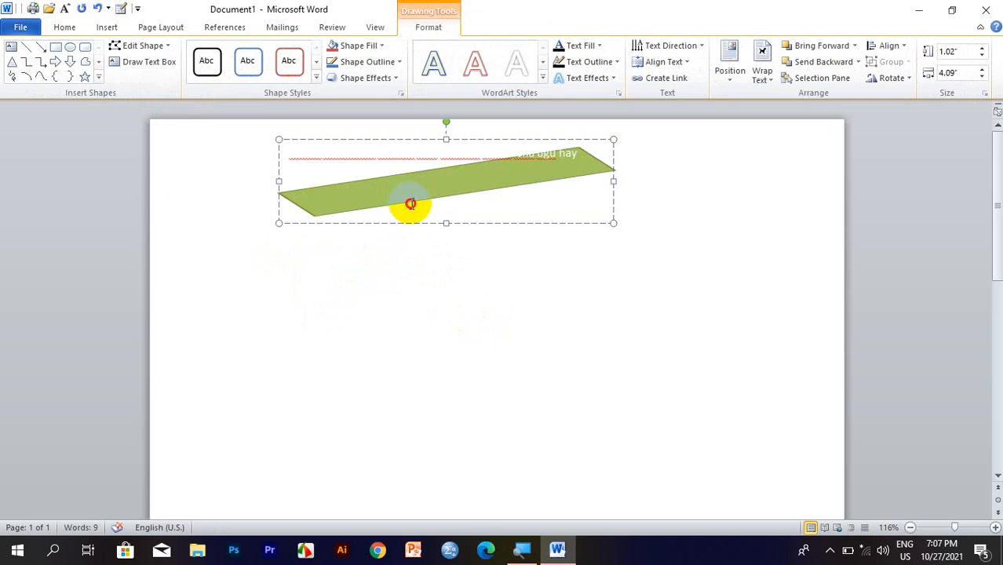
{"action": "left_click", "coordinate": [455, 226]}
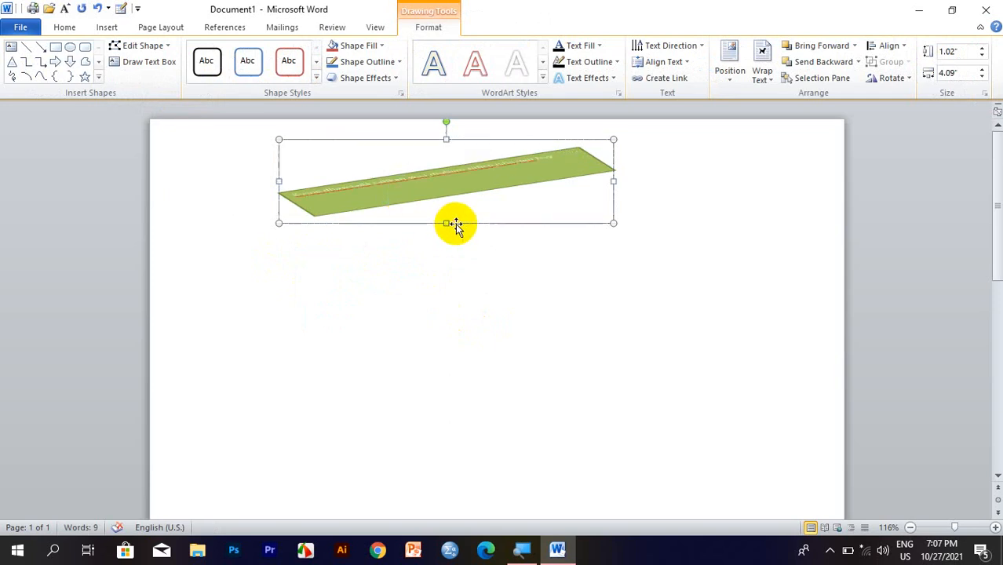
{"action": "key", "text": "Delete"}
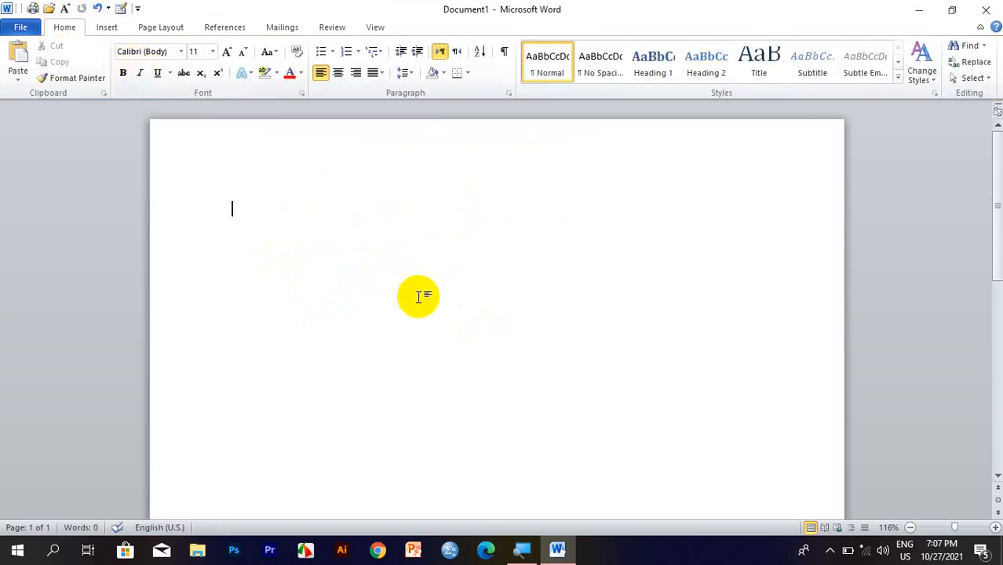
{"action": "left_click", "coordinate": [926, 528]}
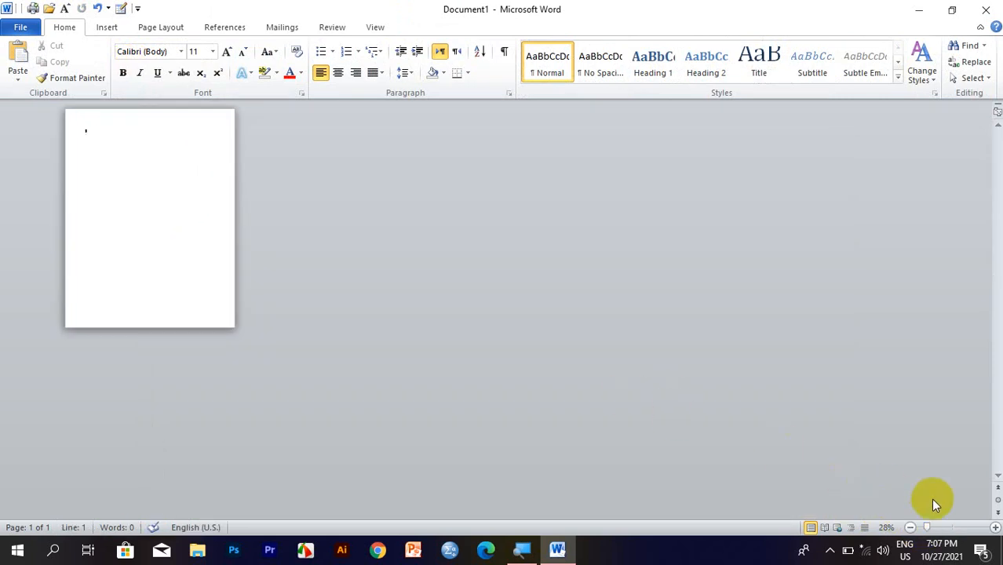
{"action": "left_click", "coordinate": [939, 527]}
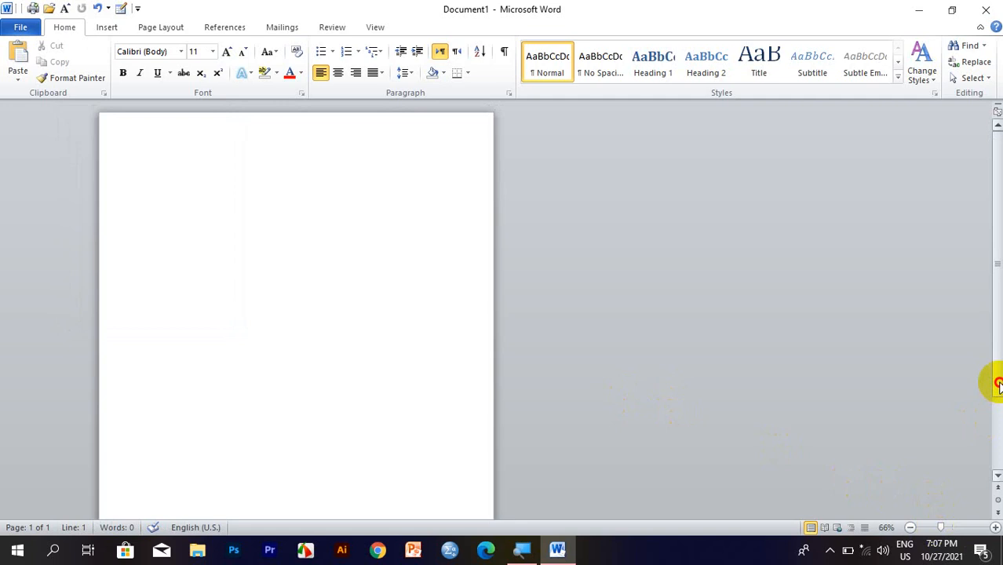
{"action": "left_click", "coordinate": [951, 527]}
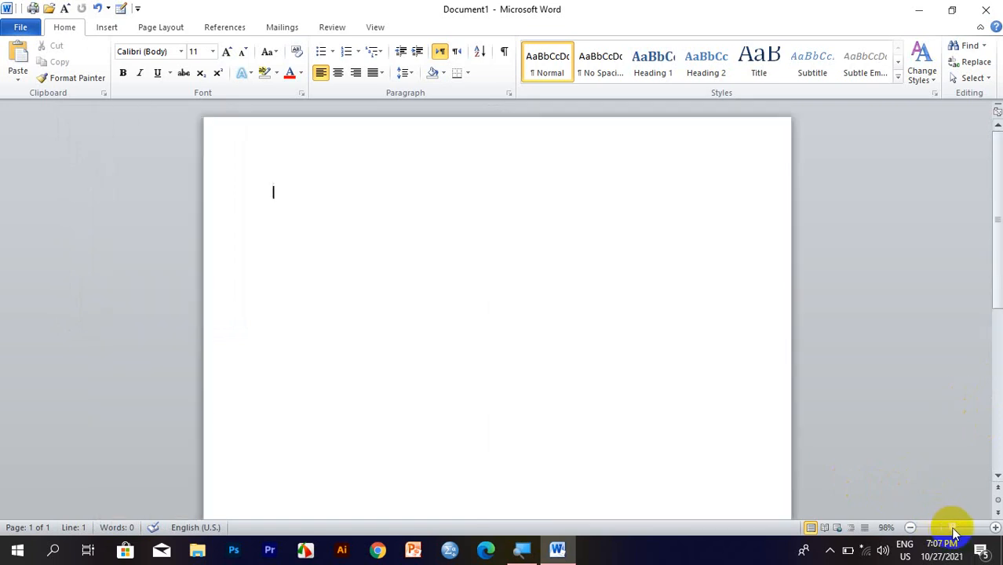
{"action": "left_click", "coordinate": [106, 26]}
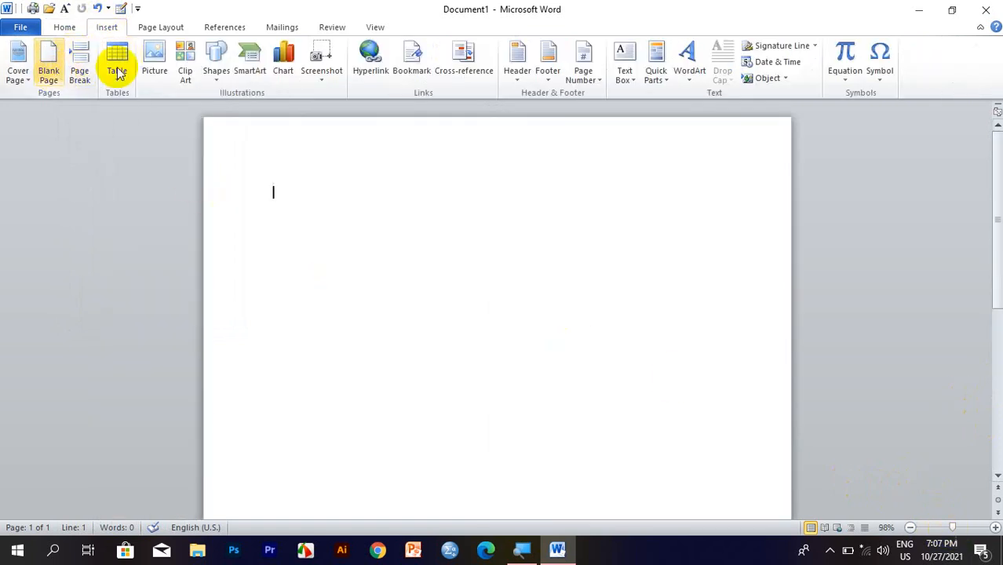
{"action": "left_click", "coordinate": [248, 69]}
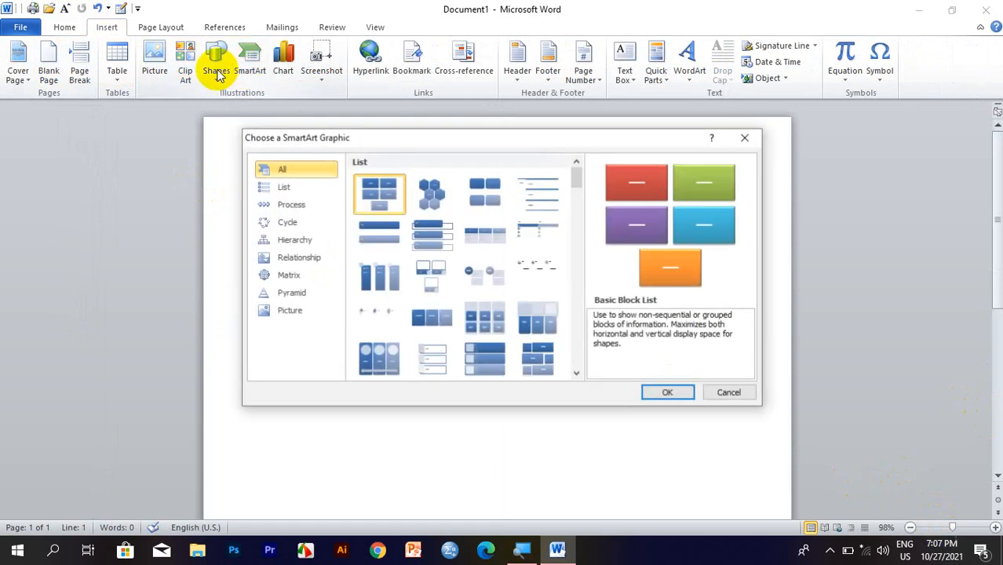
{"action": "left_click", "coordinate": [745, 139]}
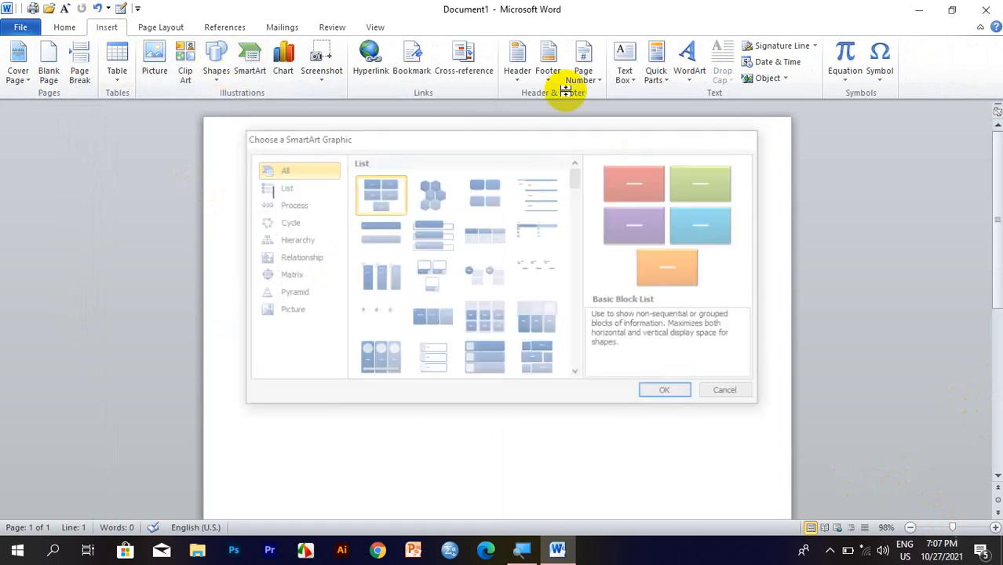
- Draw a rectangle about 7.04" high and 4.72" wide and move it into the page's upper-left corner
{"action": "left_click", "coordinate": [216, 59]}
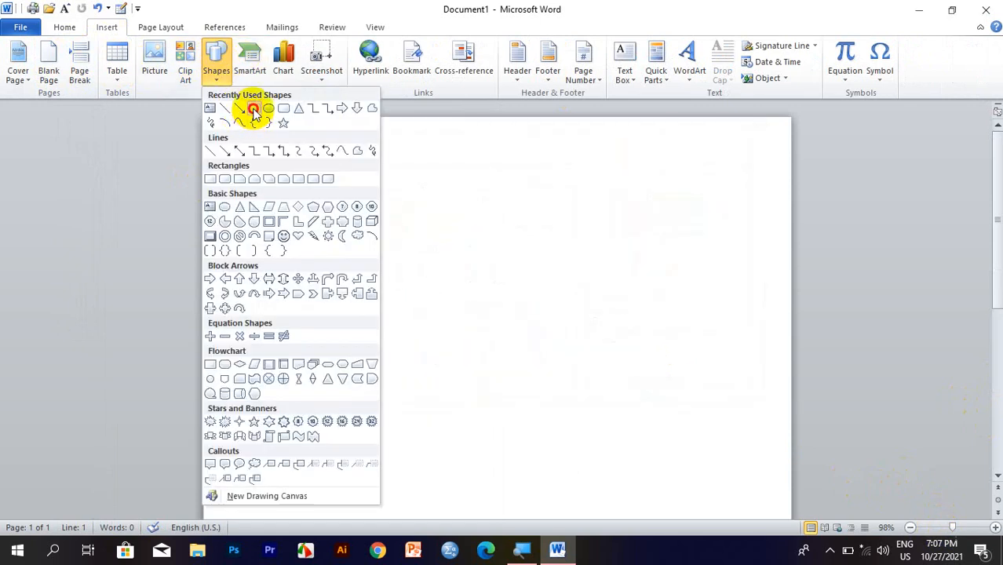
{"action": "left_click", "coordinate": [254, 110]}
{"action": "mouse_move", "coordinate": [216, 132]}
{"action": "left_mouse_down"}
{"action": "mouse_move", "coordinate": [391, 262]}
{"action": "mouse_move", "coordinate": [504, 530]}
{"action": "mouse_move", "coordinate": [473, 519]}
{"action": "mouse_move", "coordinate": [510, 515]}
{"action": "mouse_move", "coordinate": [506, 432]}
{"action": "mouse_move", "coordinate": [513, 497]}
{"action": "mouse_move", "coordinate": [543, 248]}
{"action": "left_mouse_up"}
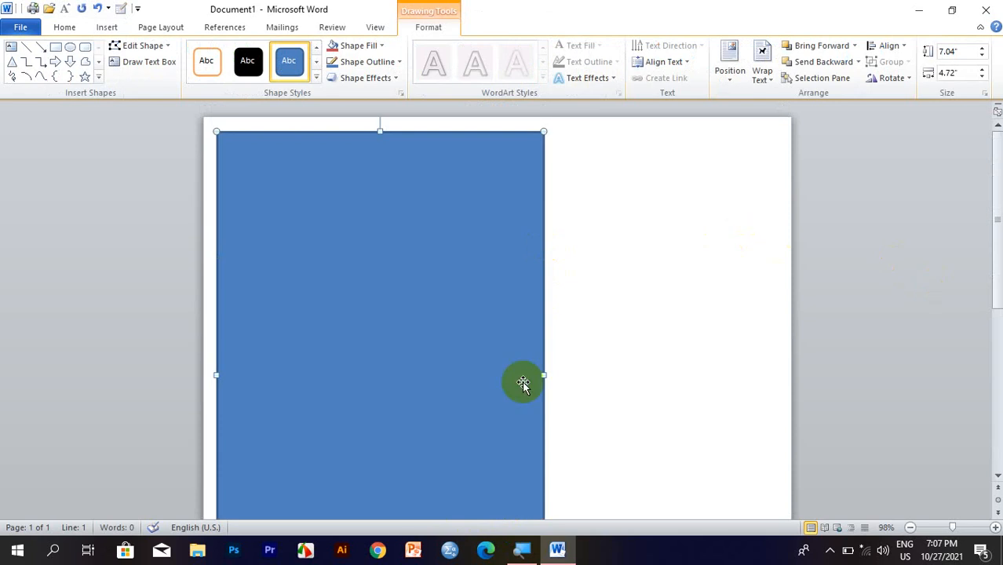
{"action": "left_click_drag", "start_coordinate": [362, 285], "coordinate": [352, 271]}
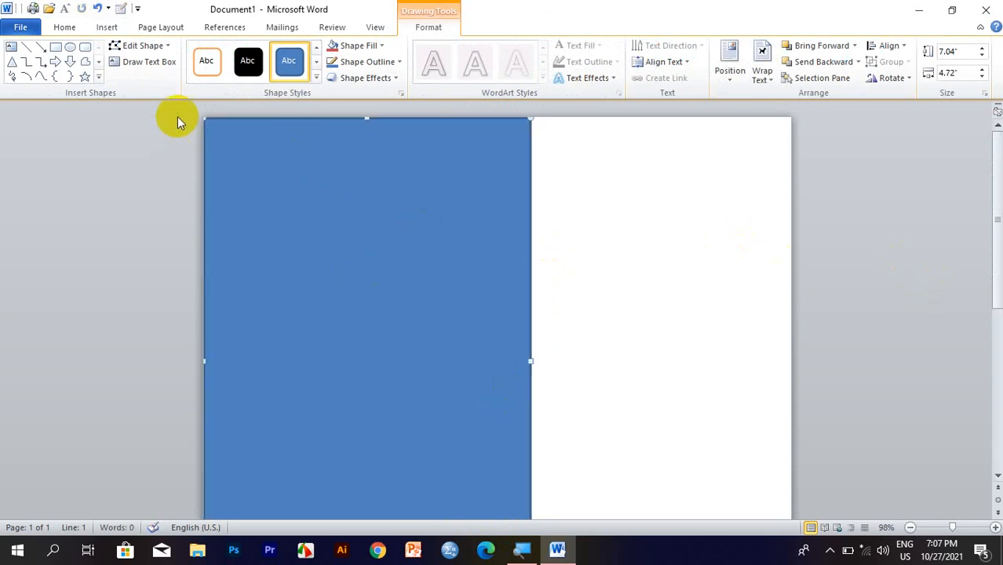
- Edit the large blue rectangle's points by pulling its upper-right corner inward and down
{"action": "left_click", "coordinate": [122, 45]}
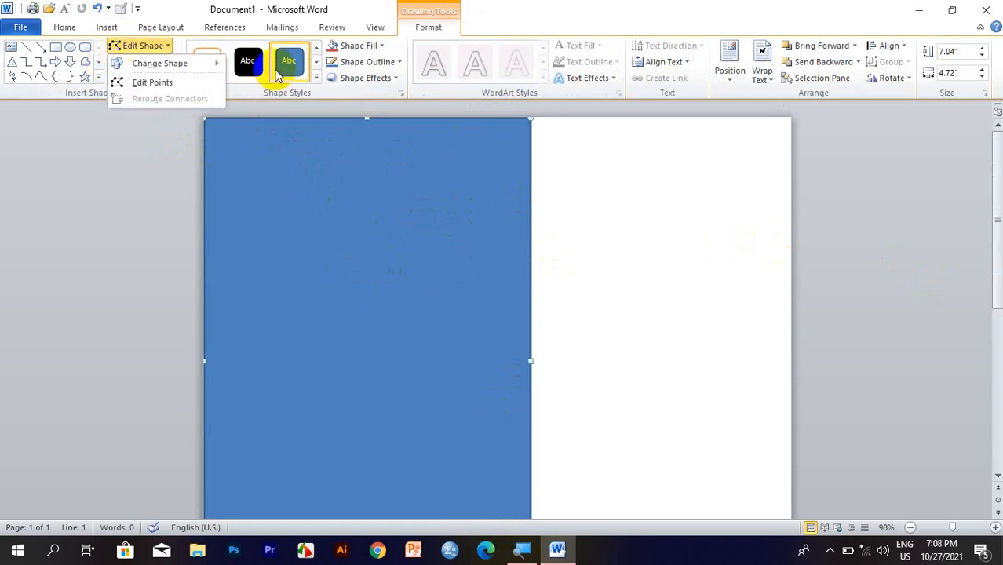
{"action": "left_click", "coordinate": [177, 85]}
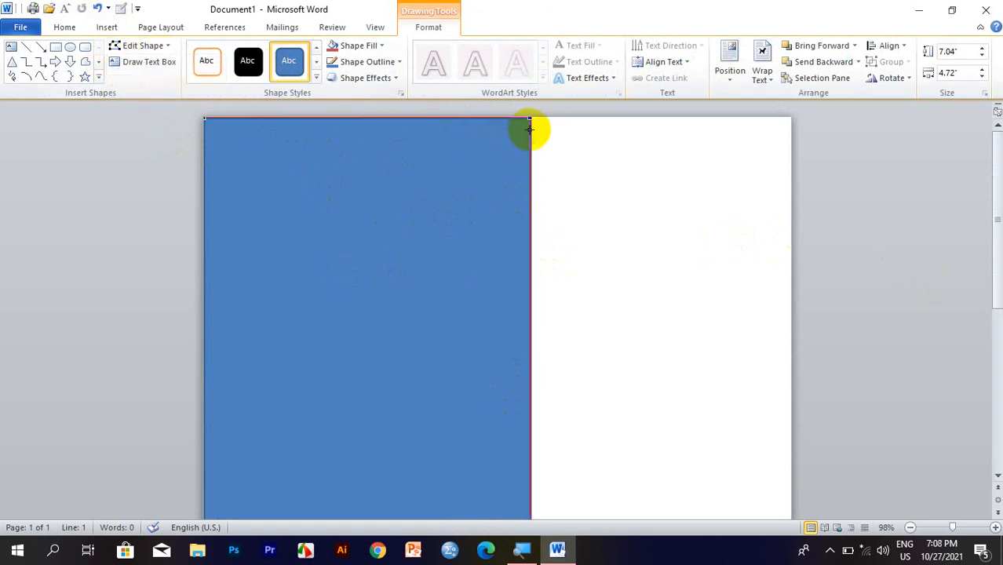
{"action": "left_click_drag", "start_coordinate": [526, 123], "coordinate": [414, 180]}
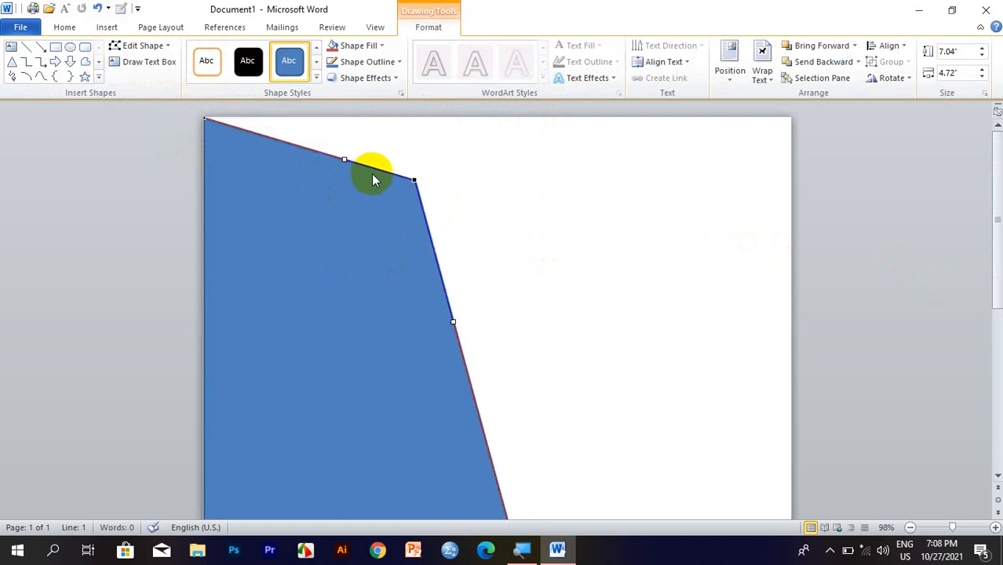
- Delete the large reshaped shape and draw a rectangle about 0.9" high and 5.69" wide in the page's upper-left corner
{"action": "key", "text": "Delete"}
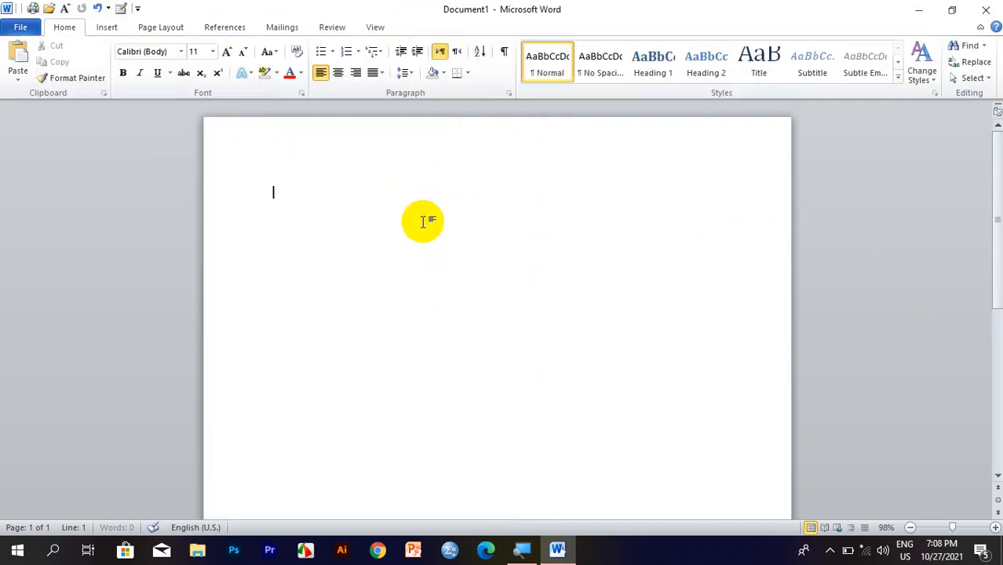
{"action": "left_click", "coordinate": [106, 27]}
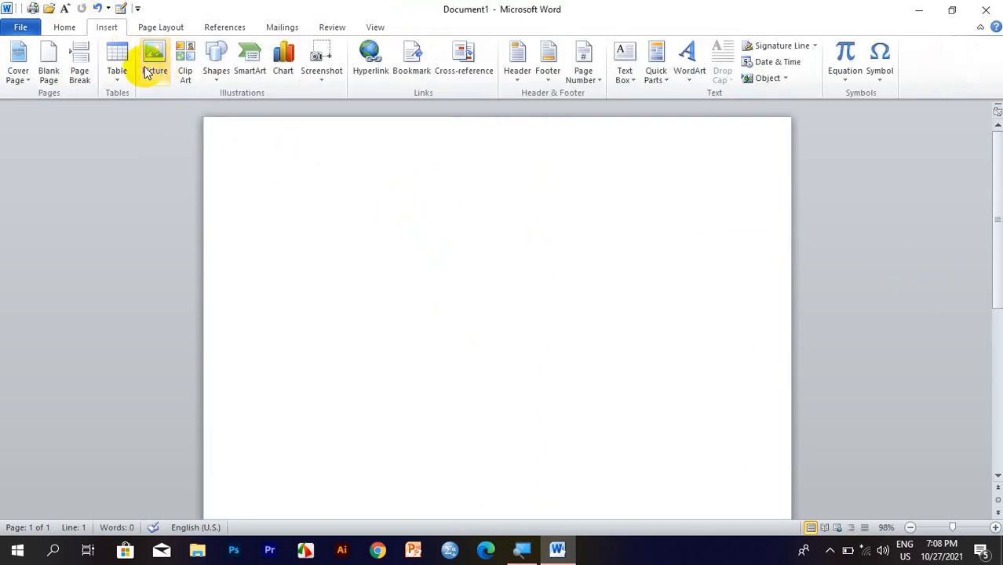
{"action": "left_click", "coordinate": [216, 77]}
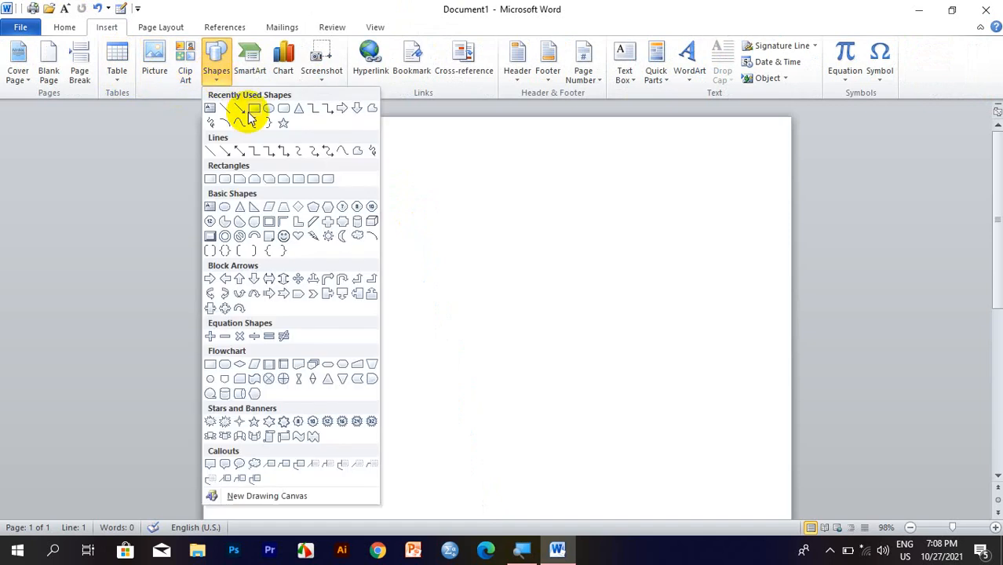
{"action": "left_click", "coordinate": [251, 109]}
{"action": "mouse_move", "coordinate": [220, 128]}
{"action": "left_mouse_down"}
{"action": "mouse_move", "coordinate": [392, 189]}
{"action": "mouse_move", "coordinate": [746, 211]}
{"action": "mouse_move", "coordinate": [515, 190]}
{"action": "mouse_move", "coordinate": [709, 197]}
{"action": "mouse_move", "coordinate": [675, 184]}
{"action": "mouse_move", "coordinate": [612, 190]}
{"action": "left_mouse_up"}
{"action": "left_click_drag", "start_coordinate": [331, 146], "coordinate": [307, 143]}
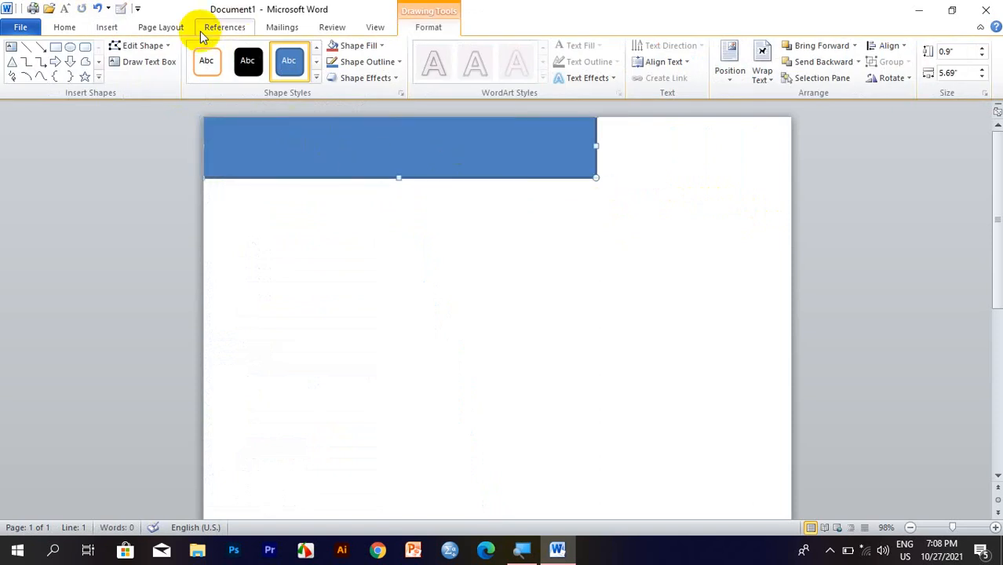
- Edit the top rectangle's points by pulling its lower-right corner inward and up to slant the bottom and right edges
{"action": "left_click", "coordinate": [149, 46]}
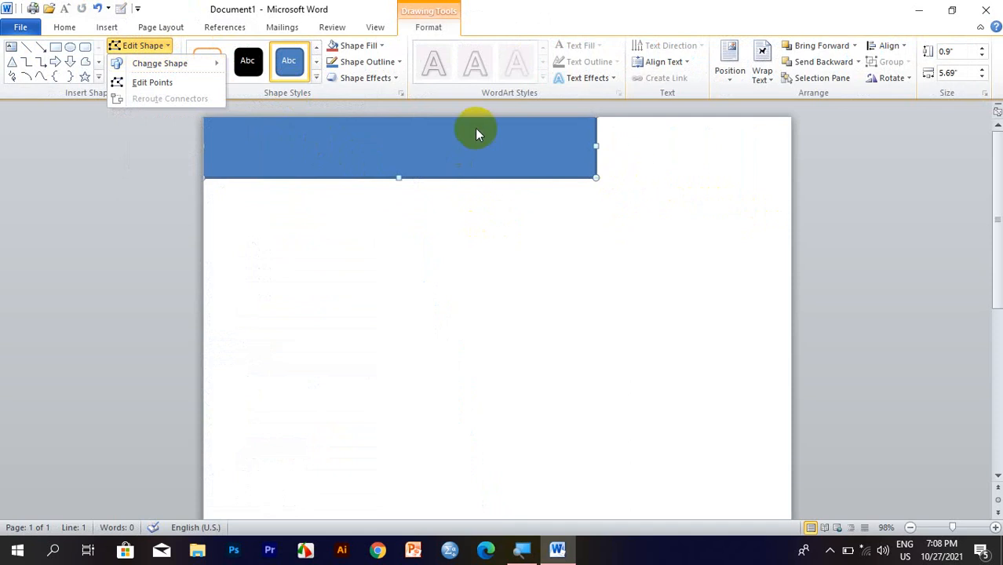
{"action": "left_click", "coordinate": [166, 83]}
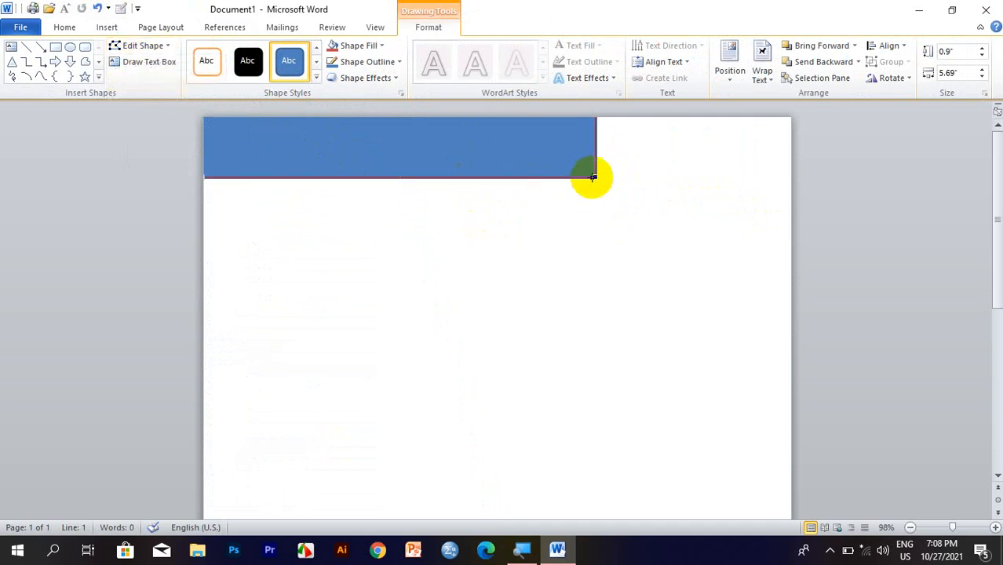
{"action": "left_click", "coordinate": [594, 176]}
{"action": "left_click_drag", "start_coordinate": [594, 176], "coordinate": [575, 154]}
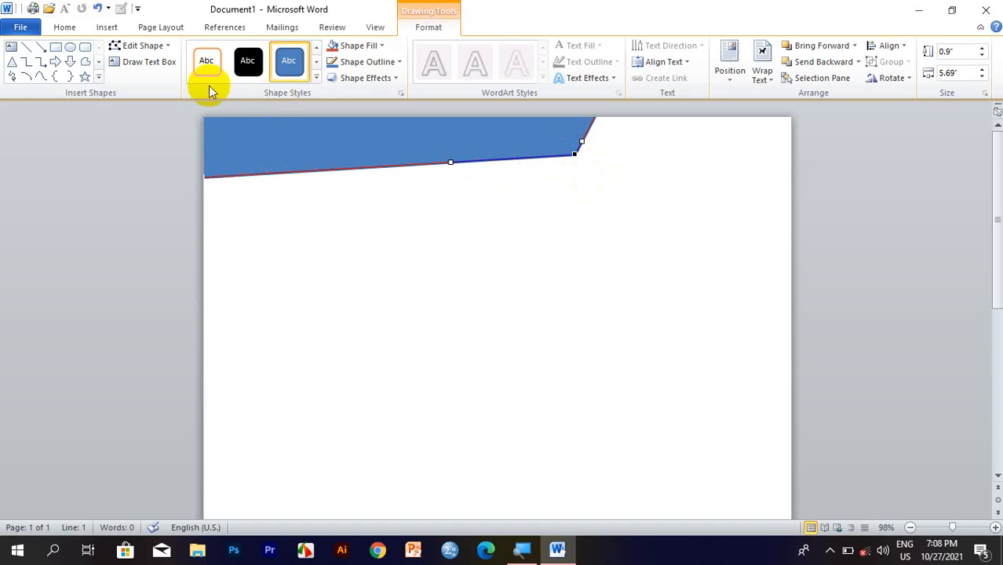
{"action": "left_click", "coordinate": [274, 144]}
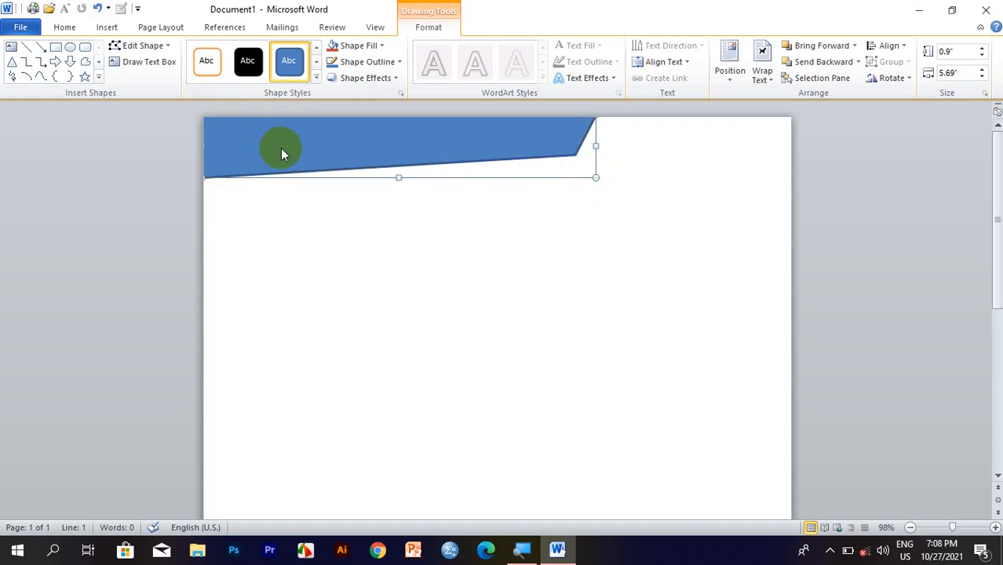
- Paste a copy of the slanted banner below the original and pull the copy's lower-right point outward and down
{"action": "key", "text": "ctrl+v"}
{"action": "left_click_drag", "start_coordinate": [341, 166], "coordinate": [425, 242]}
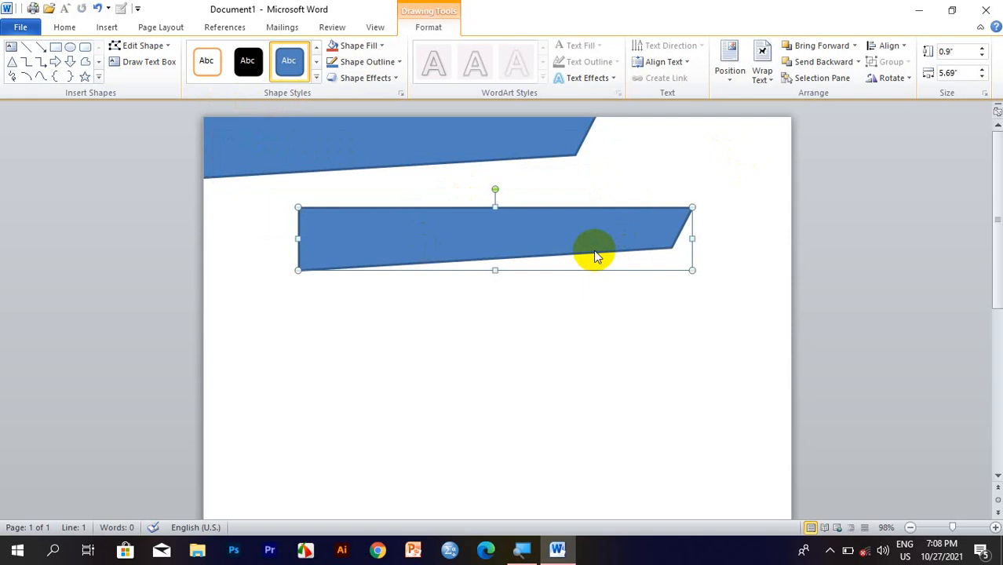
{"action": "left_click", "coordinate": [141, 48]}
{"action": "left_click", "coordinate": [152, 83]}
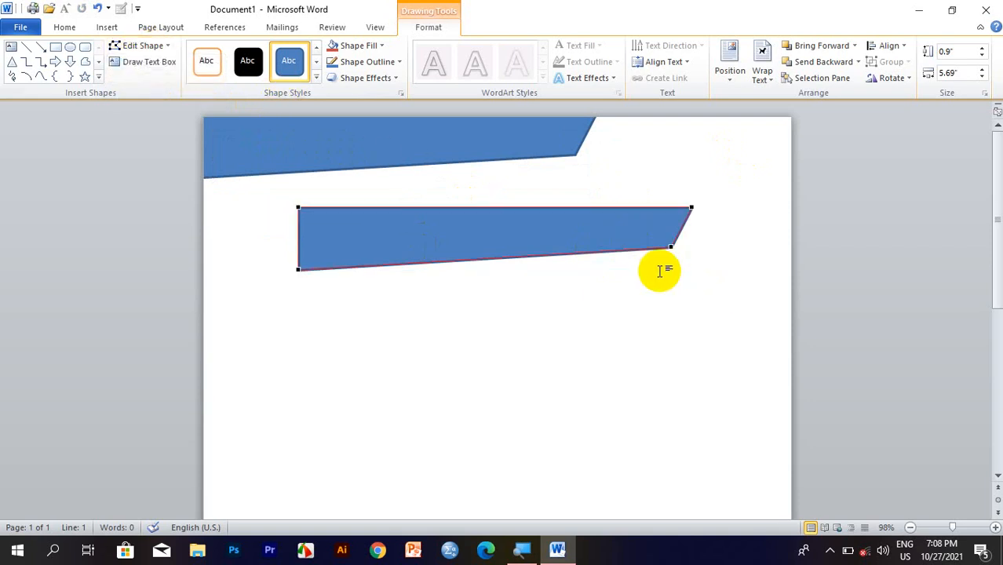
{"action": "left_click_drag", "start_coordinate": [671, 252], "coordinate": [695, 263]}
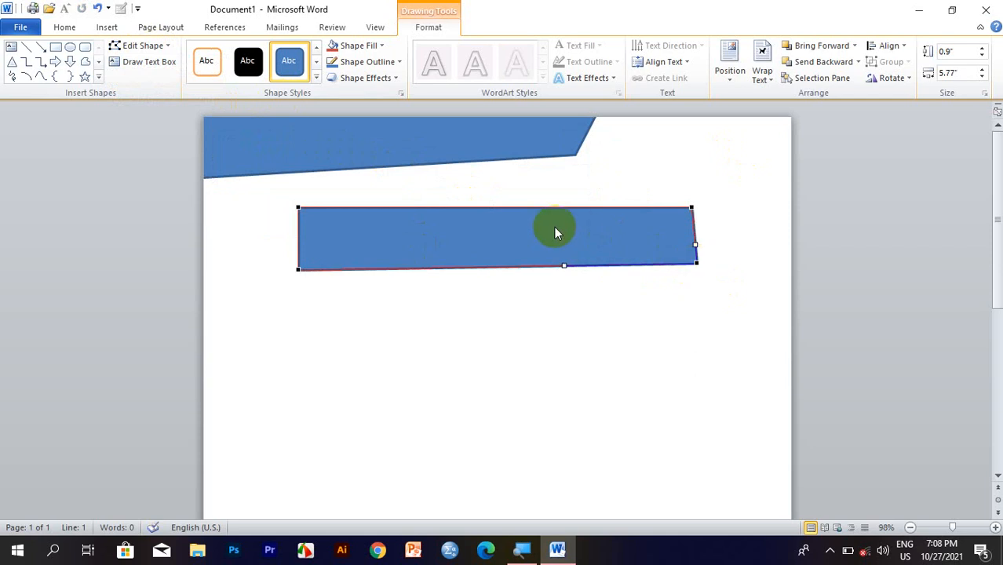
- Move the copied banner to the page's upper-right corner and shrink it to about 0.45" high and 3.39" wide
{"action": "left_click_drag", "start_coordinate": [554, 228], "coordinate": [656, 147]}
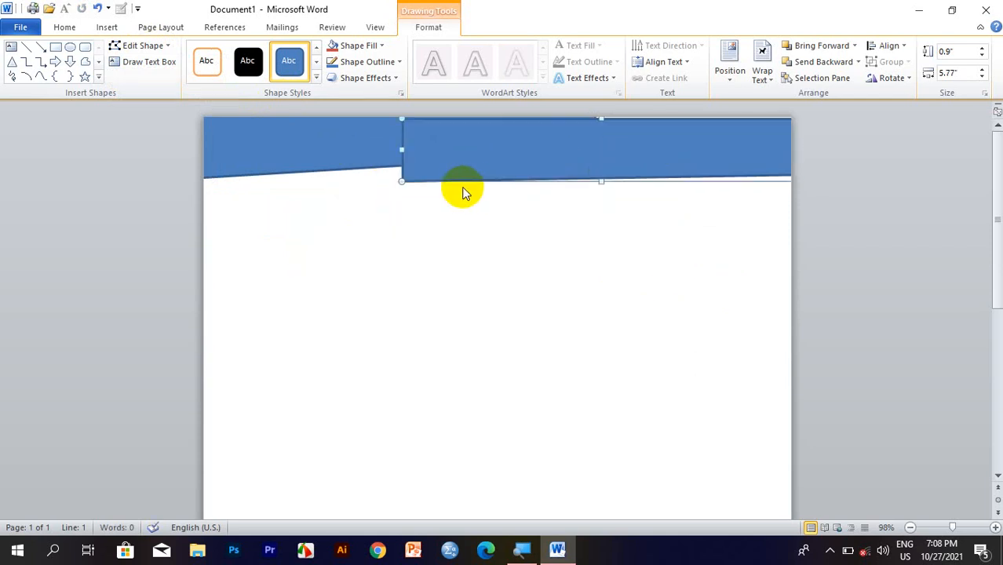
{"action": "left_click_drag", "start_coordinate": [401, 182], "coordinate": [533, 155]}
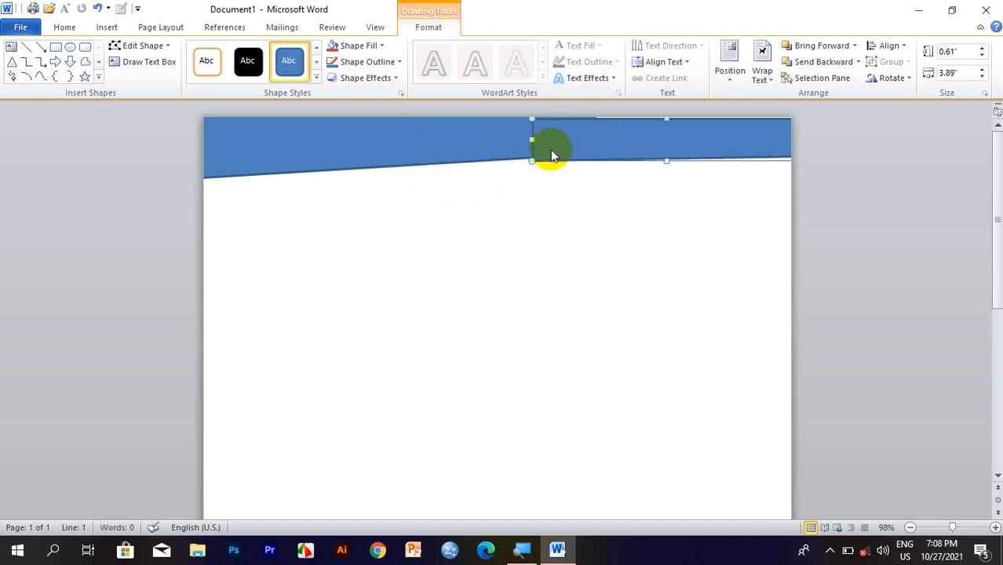
{"action": "left_click_drag", "start_coordinate": [531, 161], "coordinate": [611, 137]}
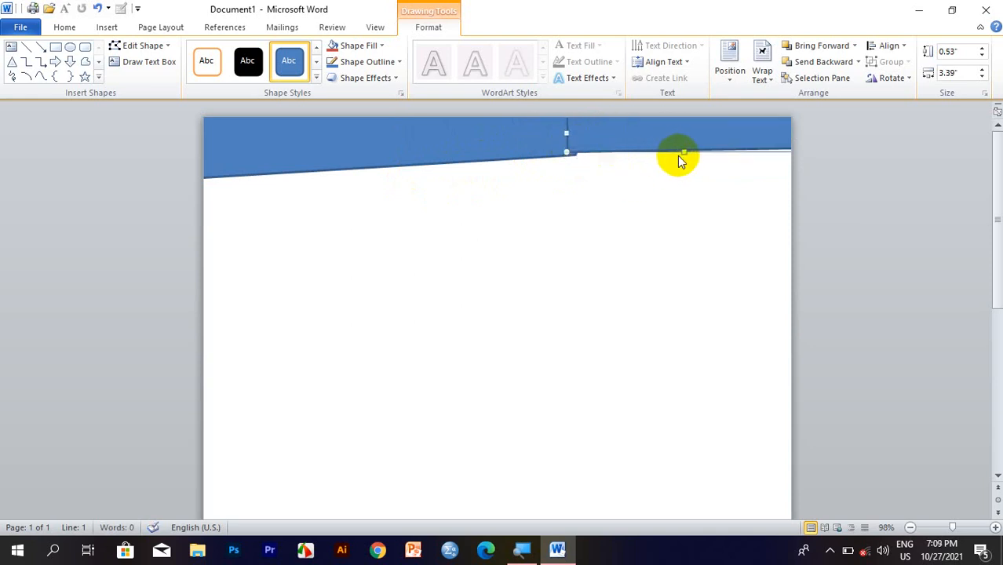
{"action": "left_click_drag", "start_coordinate": [681, 153], "coordinate": [684, 147]}
{"action": "left_click", "coordinate": [510, 215]}
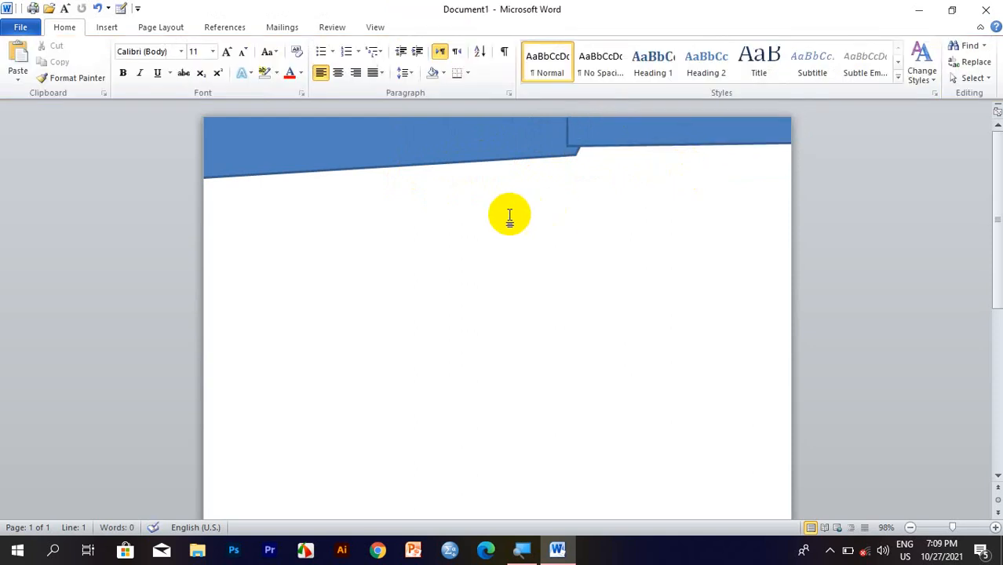
- Set the upper-right banner's outline to the theme blue that matches its fill
{"action": "left_click", "coordinate": [581, 141]}
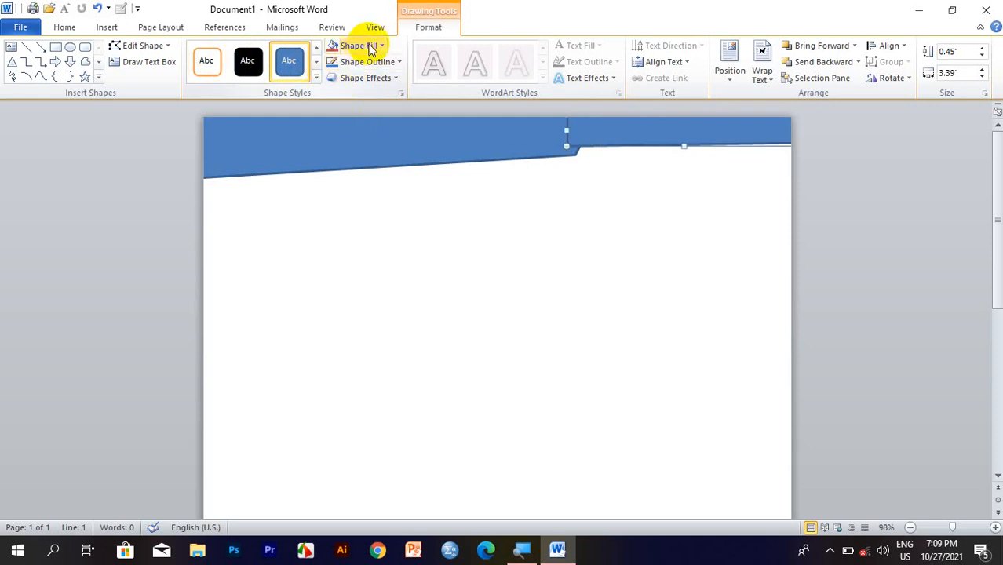
{"action": "left_click", "coordinate": [396, 62]}
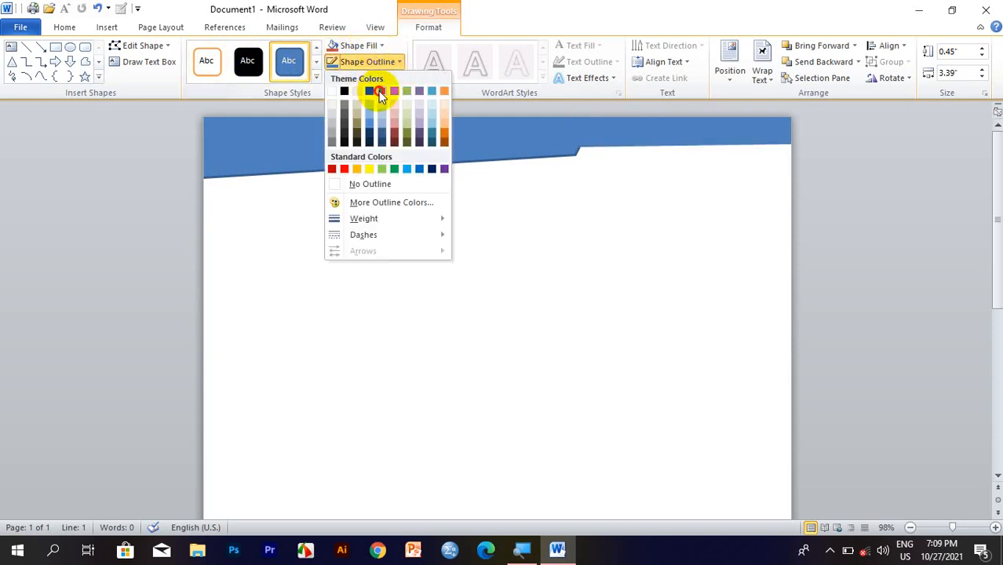
{"action": "left_click", "coordinate": [380, 92]}
{"action": "left_click", "coordinate": [585, 179]}
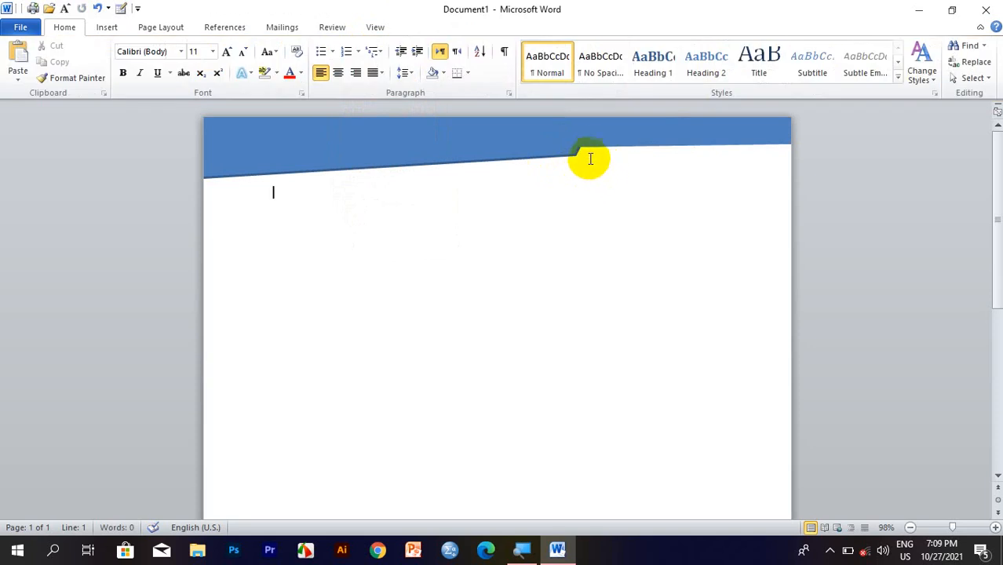
- Edit the upper-left banner's points by pulling its lower-right corner down and further inward
{"action": "left_click", "coordinate": [596, 142]}
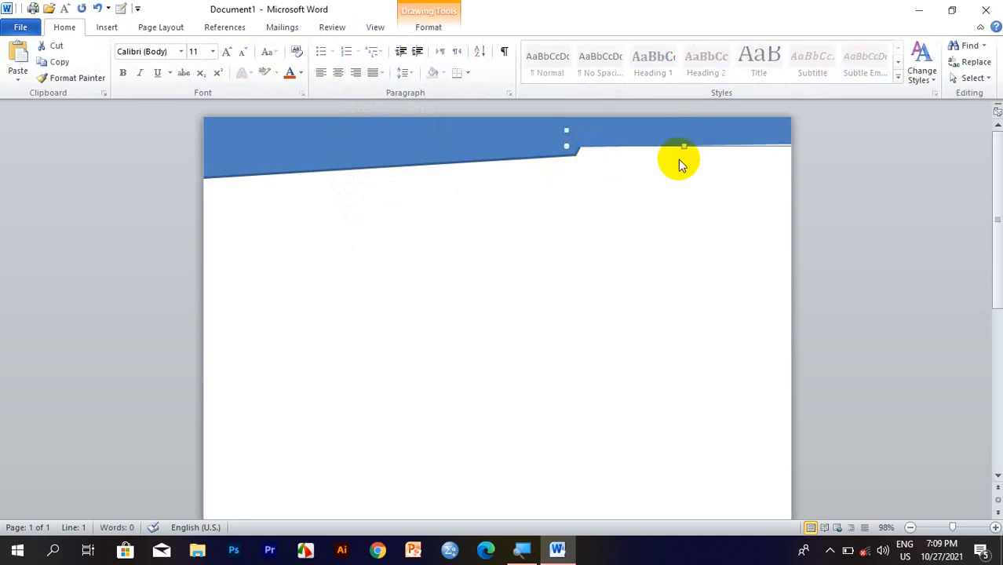
{"action": "left_click", "coordinate": [410, 159]}
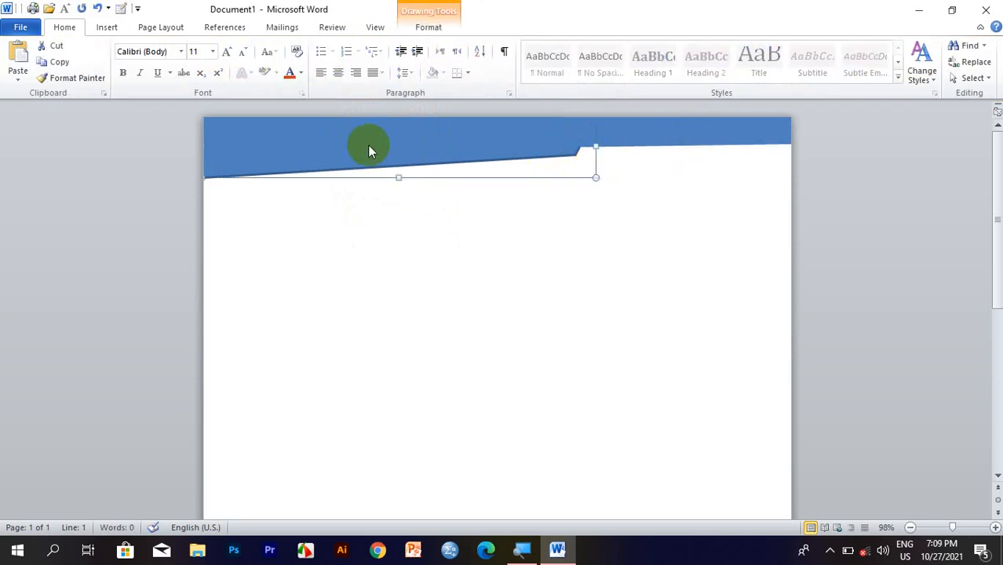
{"action": "left_click", "coordinate": [420, 27]}
{"action": "left_click", "coordinate": [131, 47]}
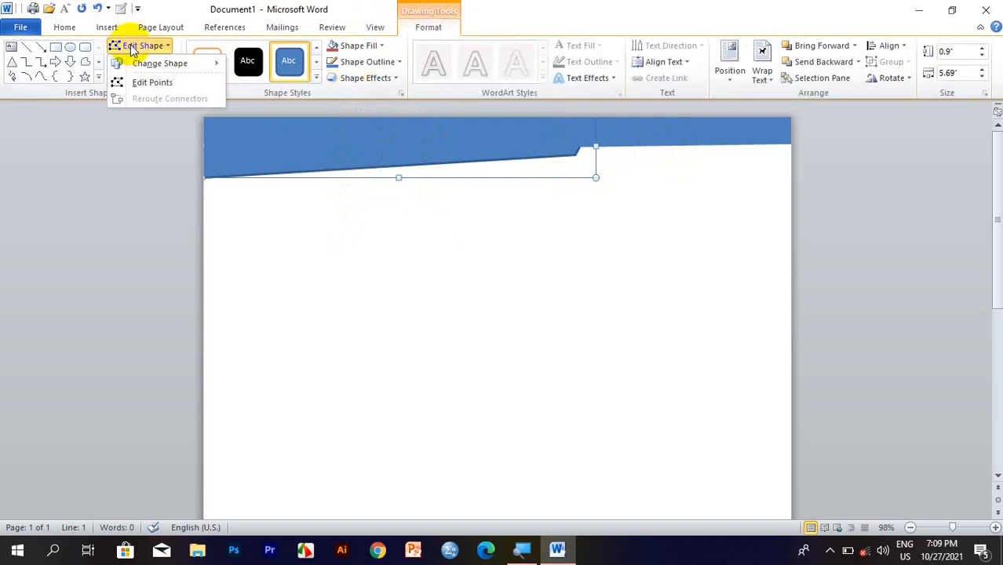
{"action": "left_click", "coordinate": [146, 81]}
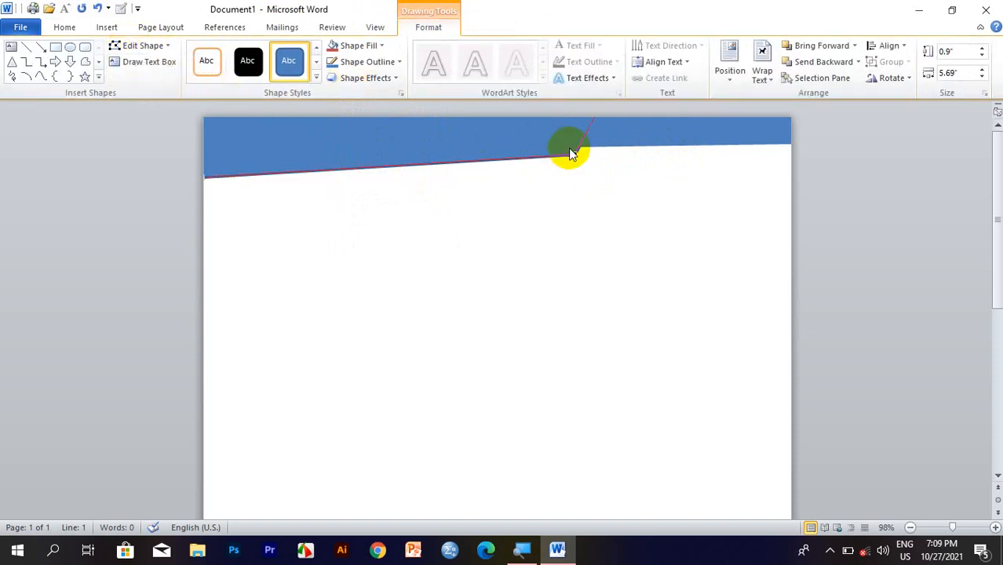
{"action": "left_click_drag", "start_coordinate": [575, 156], "coordinate": [548, 172]}
{"action": "left_click", "coordinate": [508, 231]}
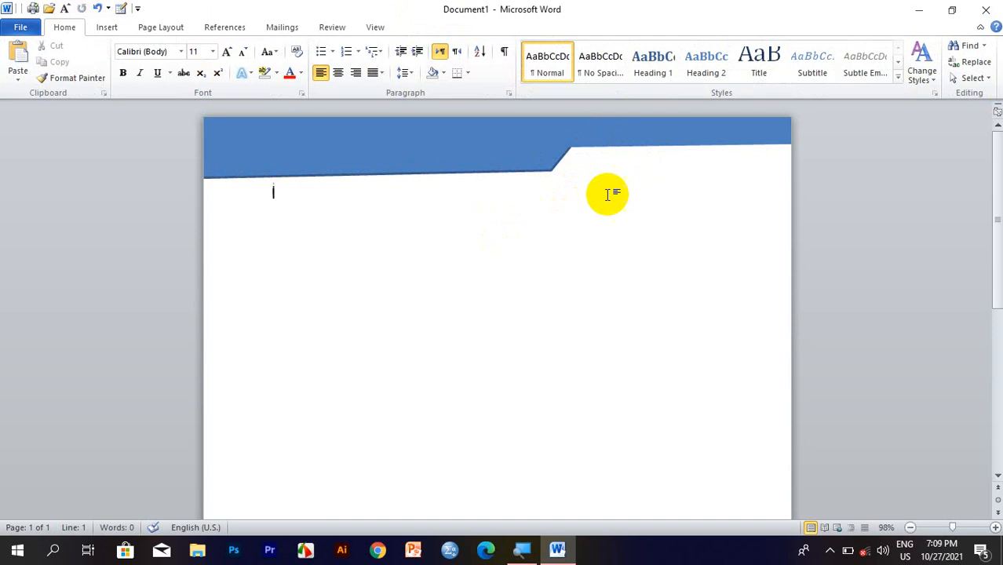
- Fill the upper-right banner with the theme red
{"action": "left_click", "coordinate": [666, 139]}
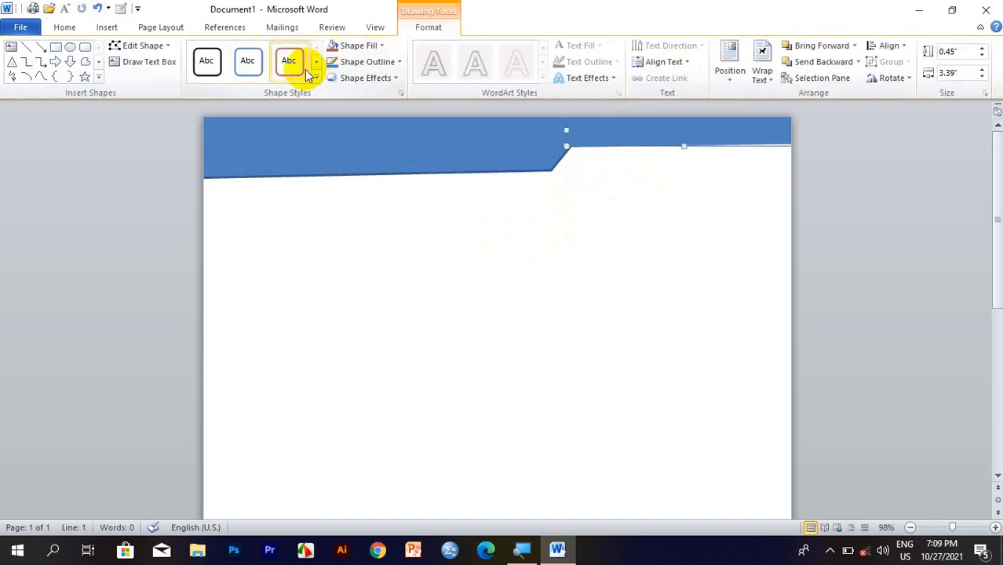
{"action": "left_click", "coordinate": [313, 66]}
{"action": "left_click", "coordinate": [312, 52]}
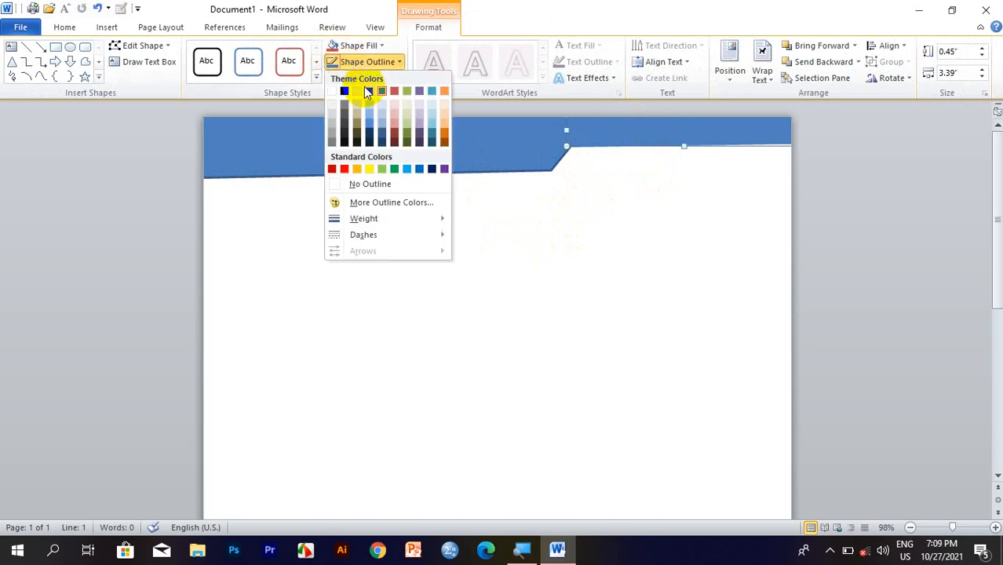
{"action": "left_click", "coordinate": [354, 45]}
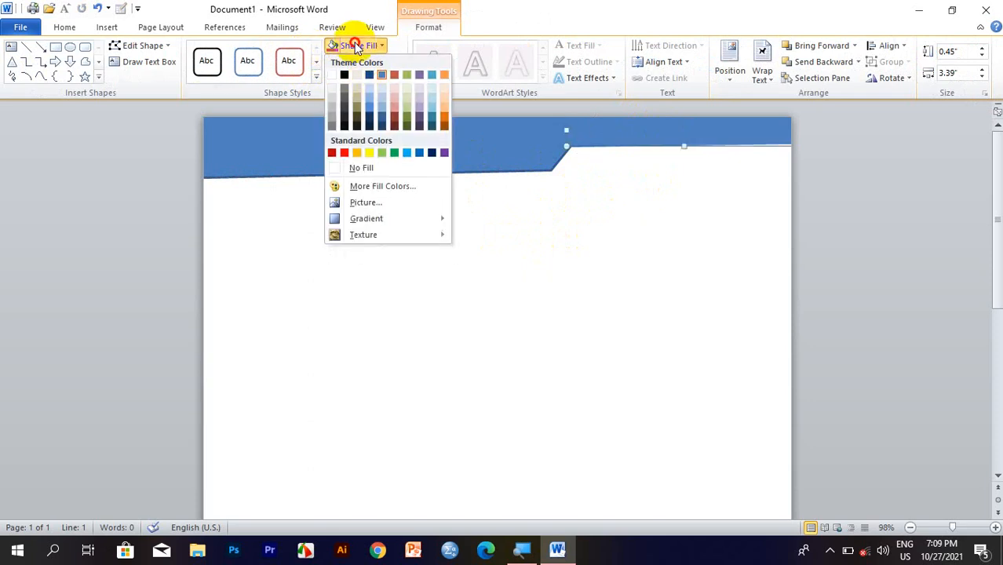
{"action": "left_click", "coordinate": [354, 45]}
{"action": "left_click", "coordinate": [357, 47]}
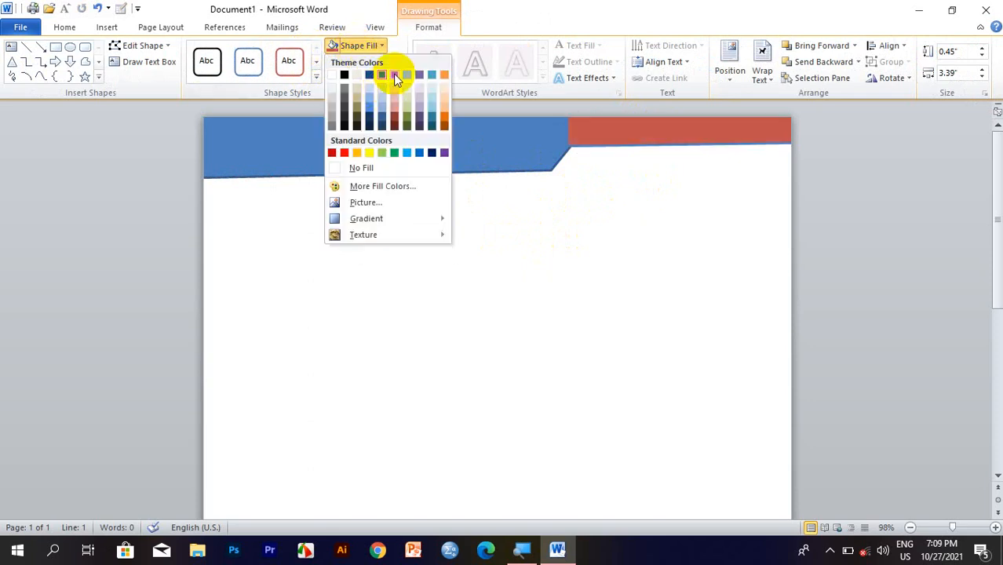
{"action": "left_click", "coordinate": [393, 74]}
{"action": "left_click", "coordinate": [621, 239]}
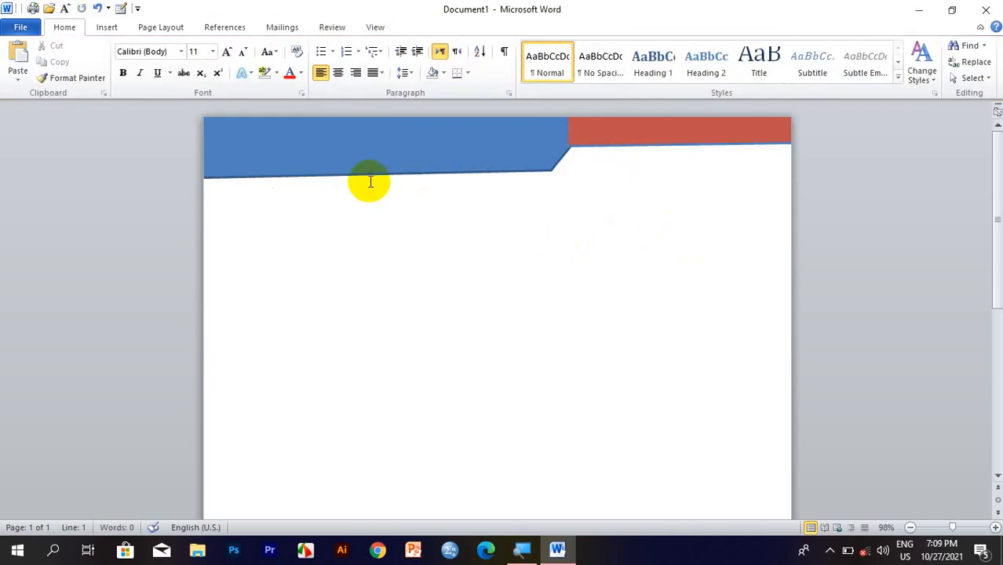
- Draw an oval about 1.77" high and 2.6" wide below the banners, near the middle of the page
{"action": "left_click", "coordinate": [335, 140]}
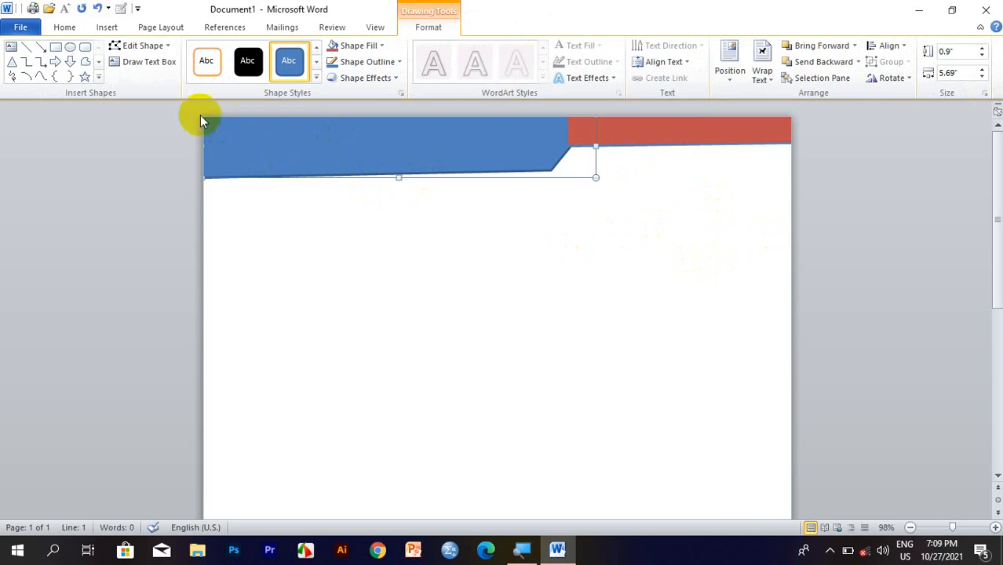
{"action": "left_click", "coordinate": [70, 46]}
{"action": "left_click_drag", "start_coordinate": [394, 232], "coordinate": [575, 355]}
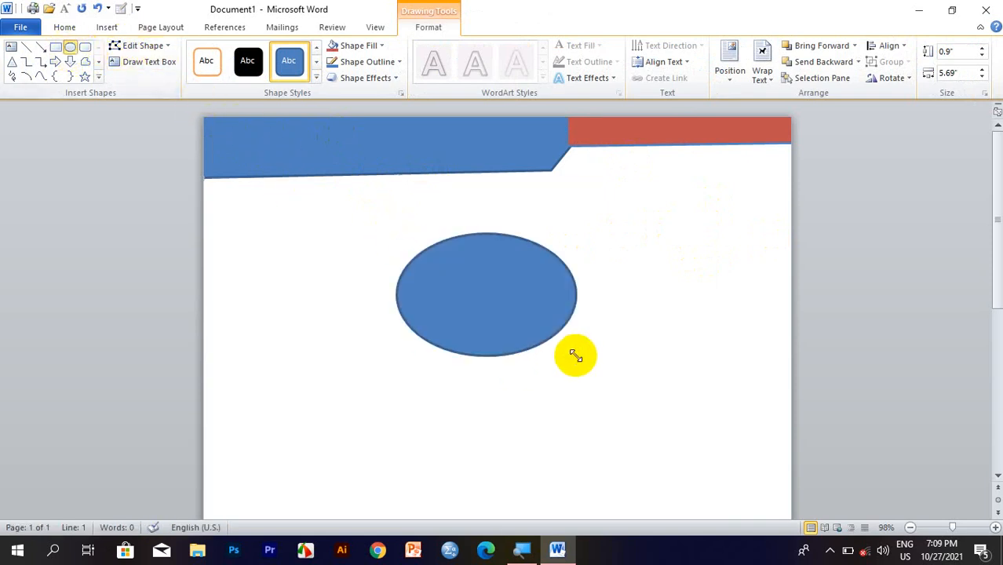
- Edit the oval's points into a thin crescent with an extended lower tip, and move it toward the page's left side
{"action": "left_click", "coordinate": [137, 46]}
{"action": "left_click", "coordinate": [172, 82]}
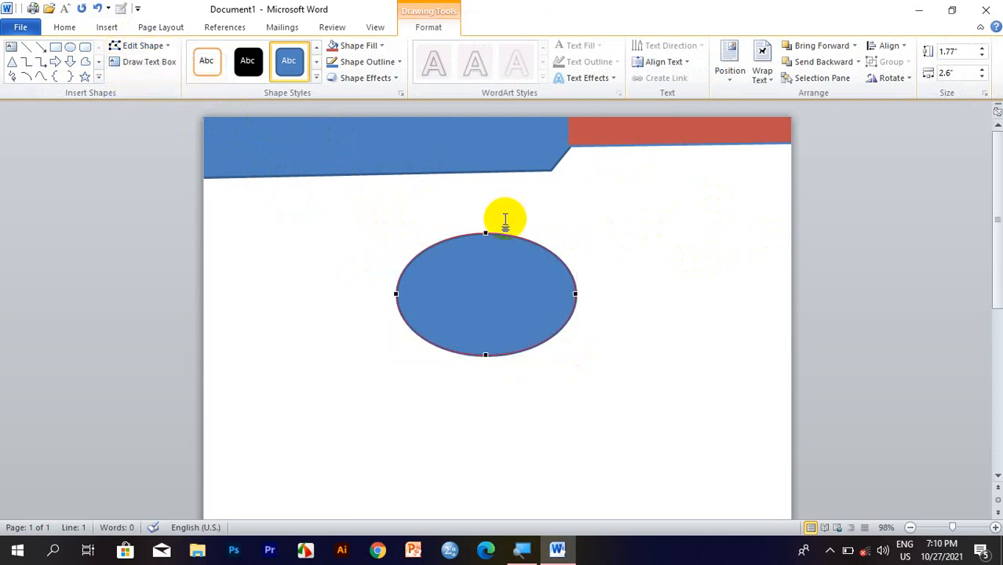
{"action": "left_click_drag", "start_coordinate": [575, 294], "coordinate": [432, 296]}
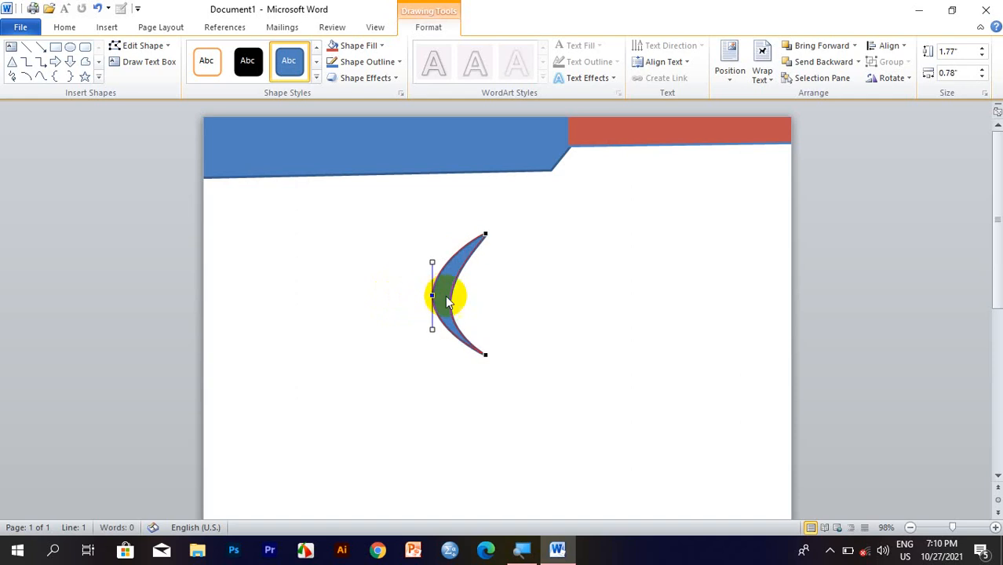
{"action": "mouse_move", "coordinate": [484, 355]}
{"action": "left_mouse_down"}
{"action": "mouse_move", "coordinate": [479, 365]}
{"action": "mouse_move", "coordinate": [492, 358]}
{"action": "left_mouse_up"}
{"action": "left_click", "coordinate": [490, 375]}
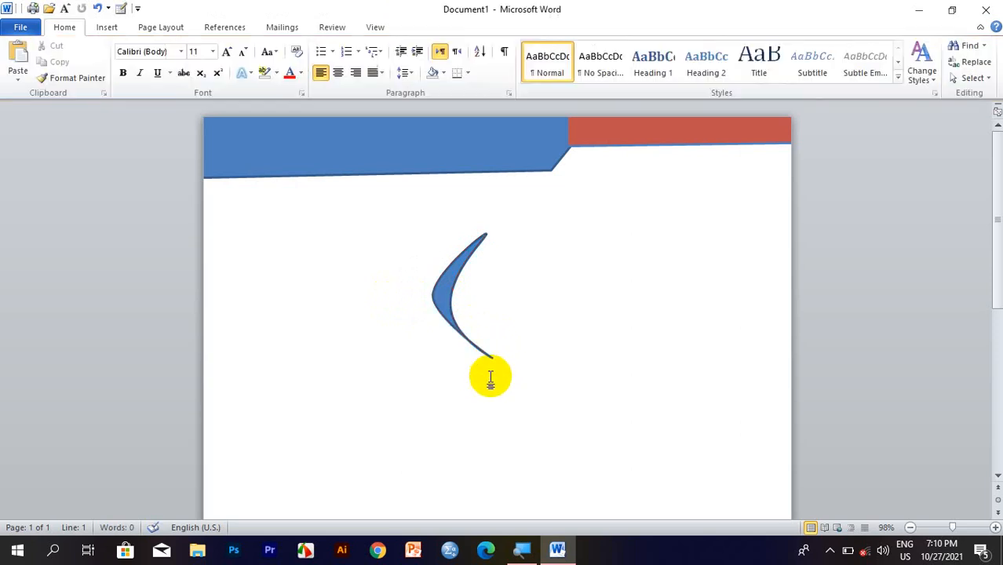
{"action": "mouse_move", "coordinate": [441, 303]}
{"action": "left_mouse_down"}
{"action": "mouse_move", "coordinate": [432, 297]}
{"action": "mouse_move", "coordinate": [355, 333]}
{"action": "left_mouse_up"}
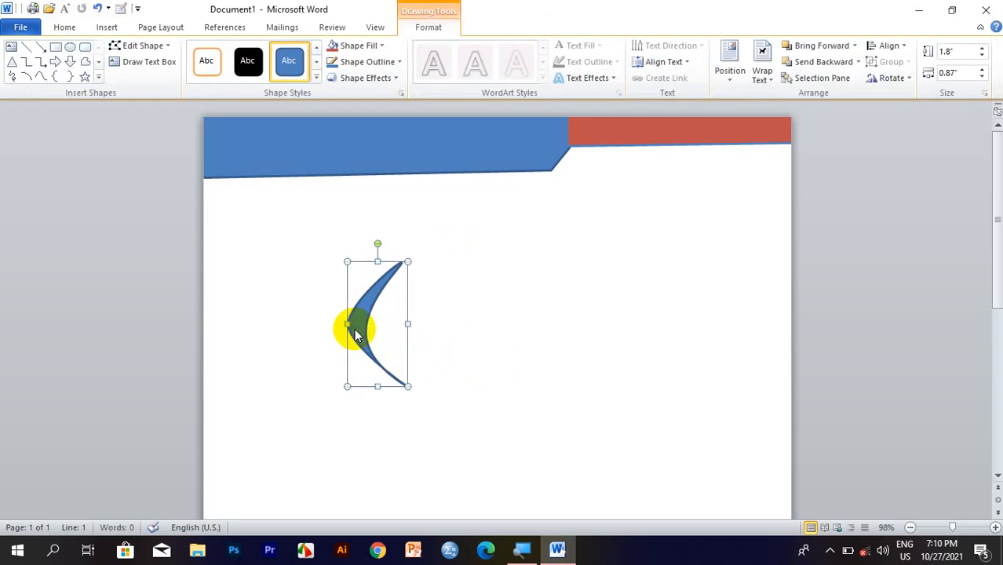
- Change the crescent into a rectangle with a single snipped corner
{"action": "left_click", "coordinate": [157, 46]}
{"action": "mouse_move", "coordinate": [175, 66]}
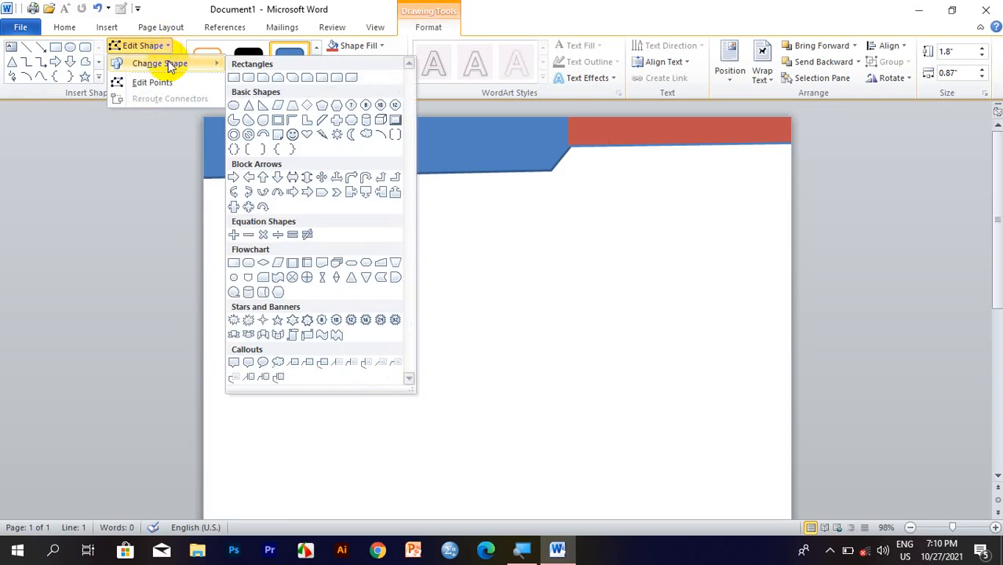
{"action": "left_click", "coordinate": [279, 111]}
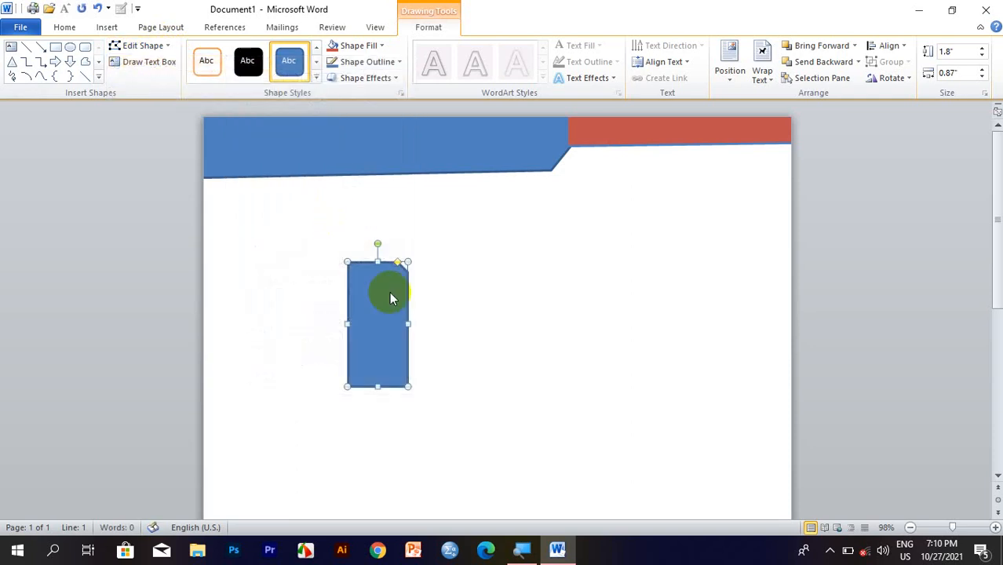
{"action": "left_click", "coordinate": [459, 297]}
{"action": "left_click", "coordinate": [388, 313]}
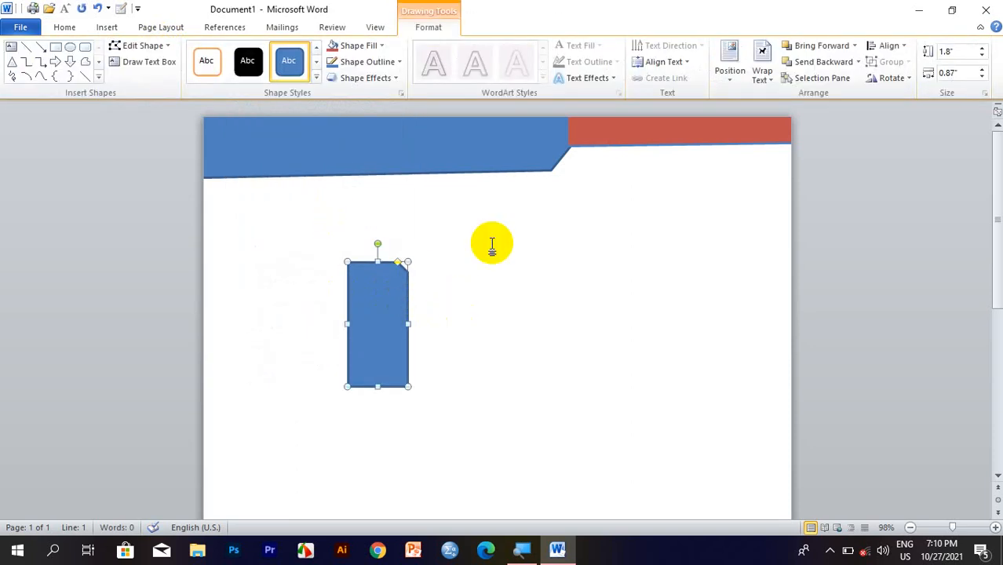
{"action": "left_click", "coordinate": [108, 31]}
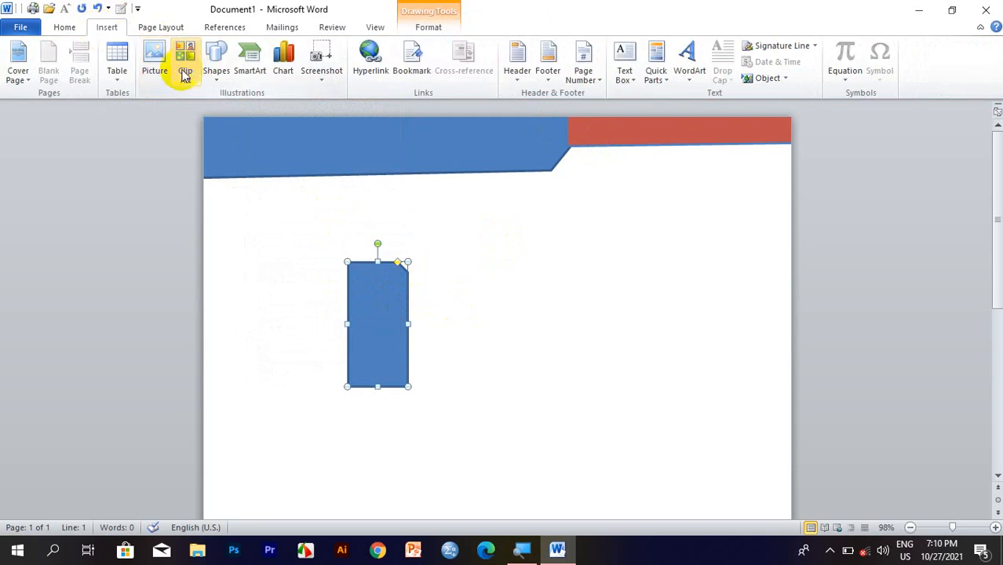